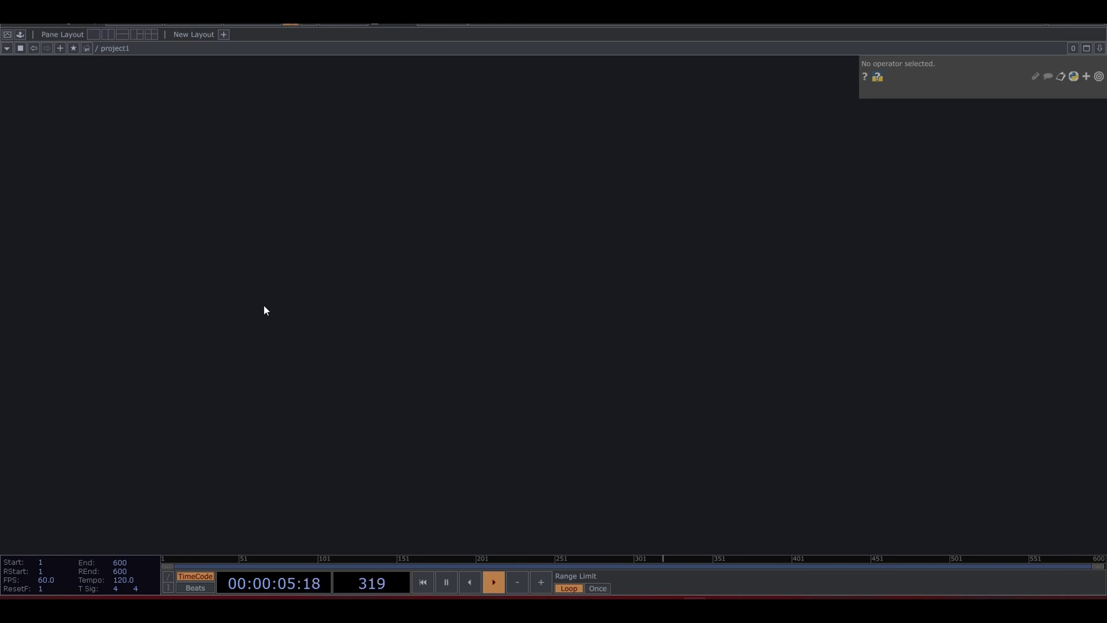
Create a Noise TOP in the empty network
key("Tab")
type("noi")
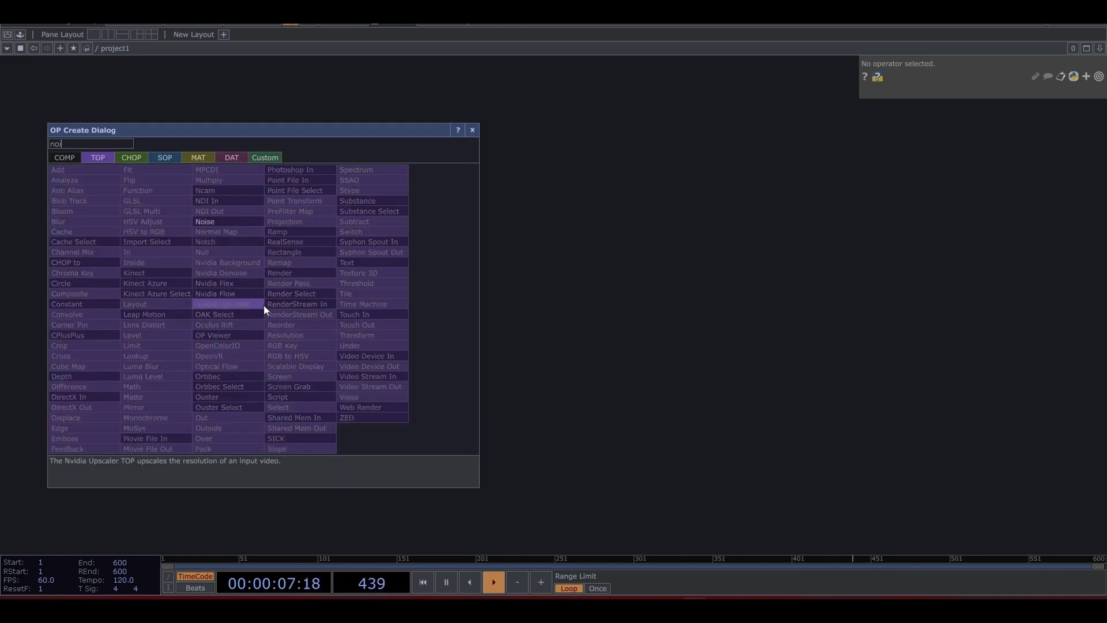
left_click(248, 224)
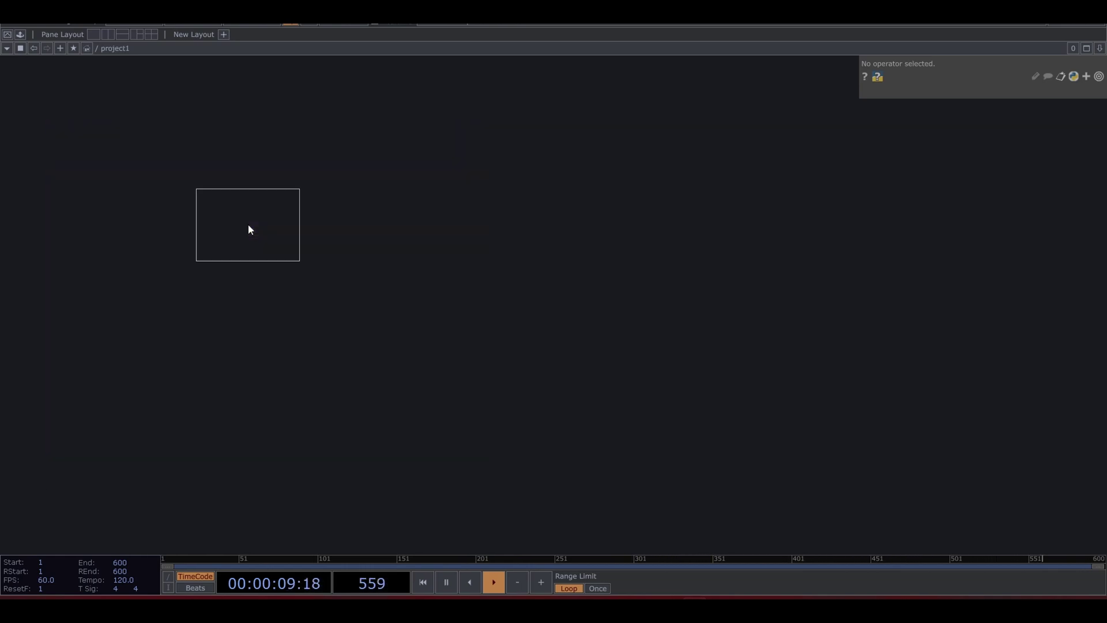
left_click(251, 311)
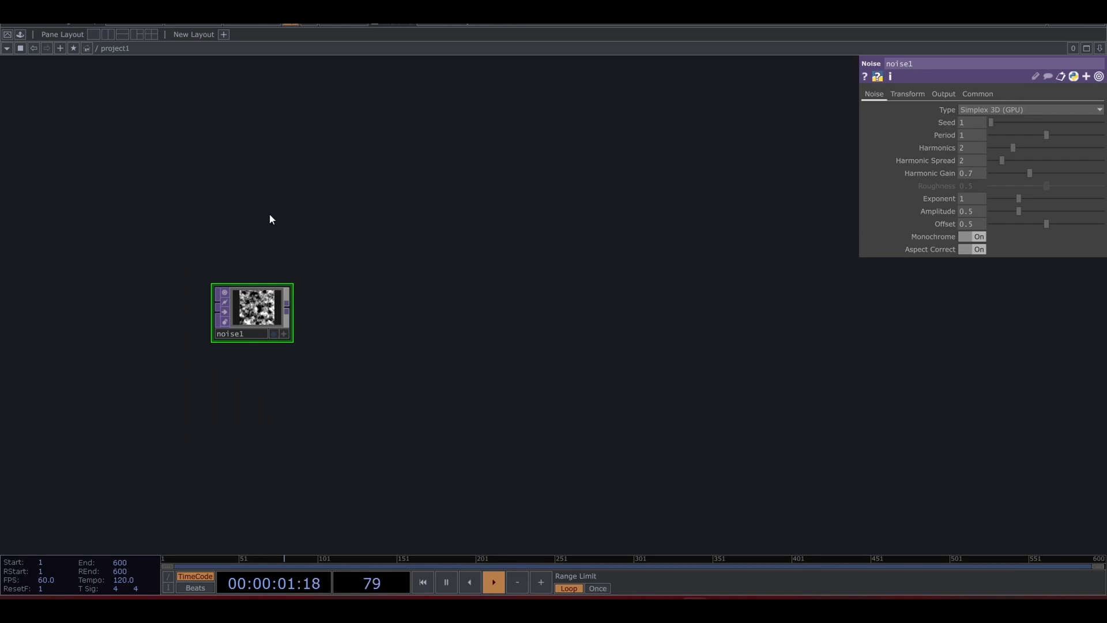
Create a Constant CHOP above the noise operator
key("Tab")
left_click(133, 63)
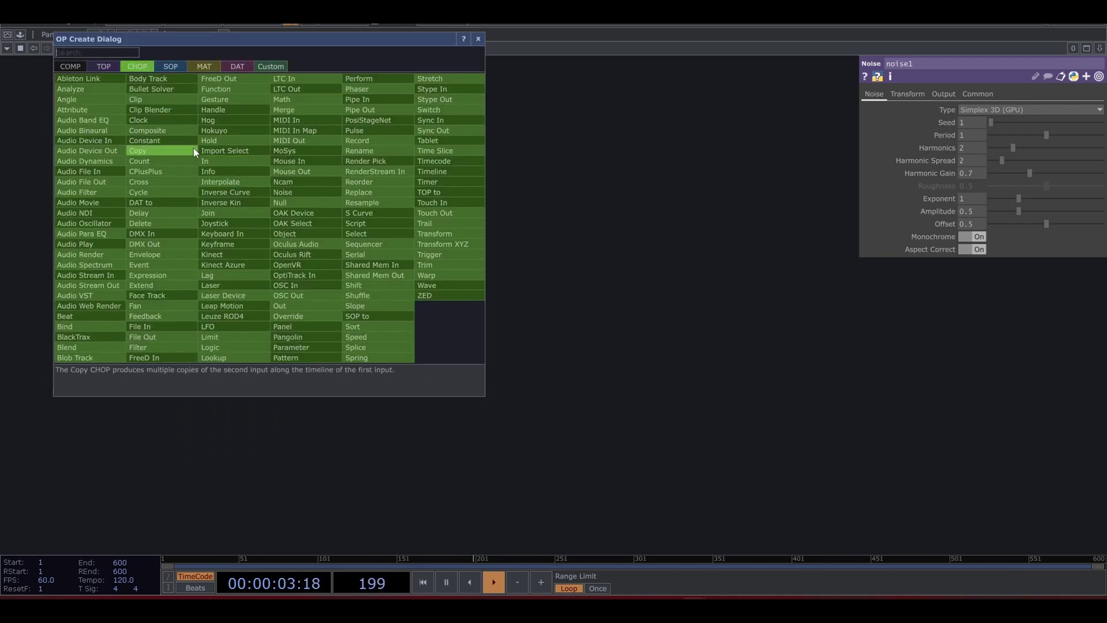
type("con")
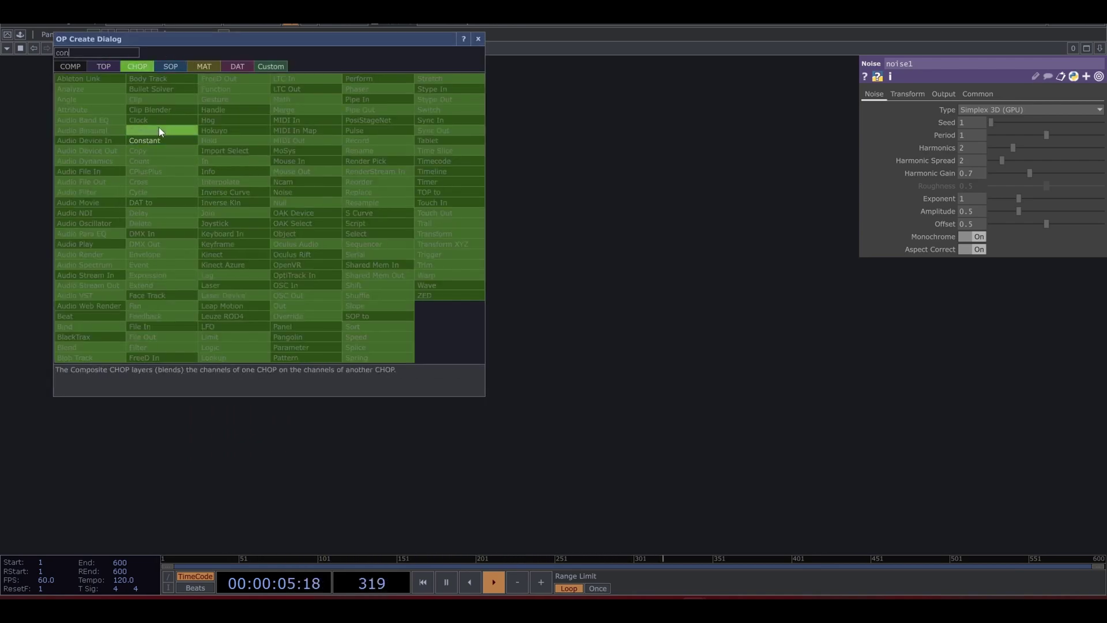
left_click(158, 128)
left_click(263, 127)
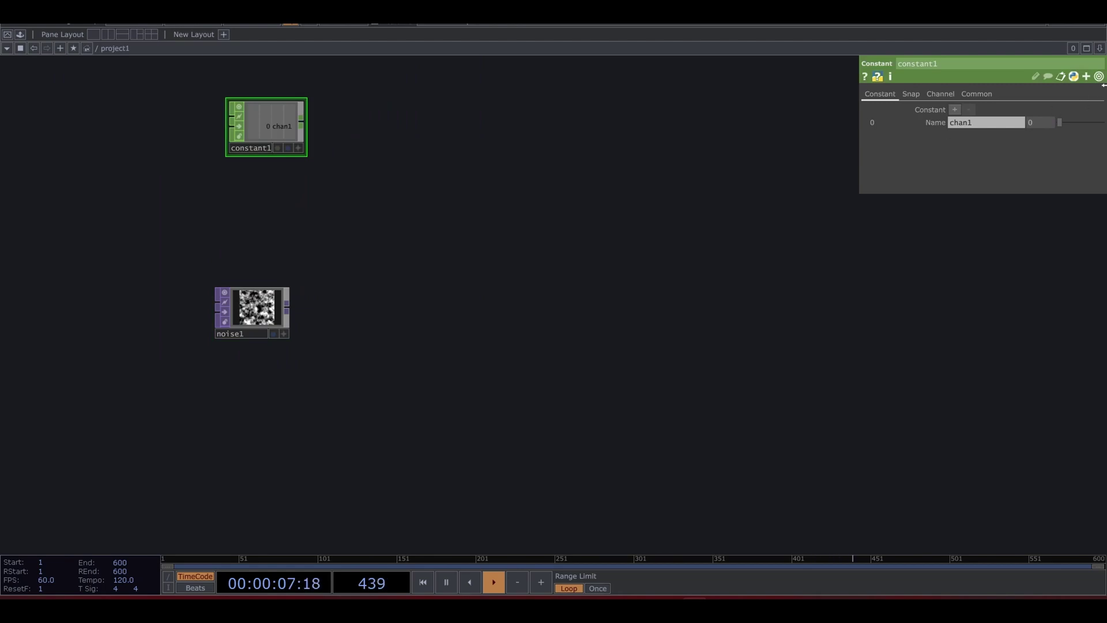
Name the Constant CHOP's channel res and set its value to 1280
left_click(987, 124)
type("res")
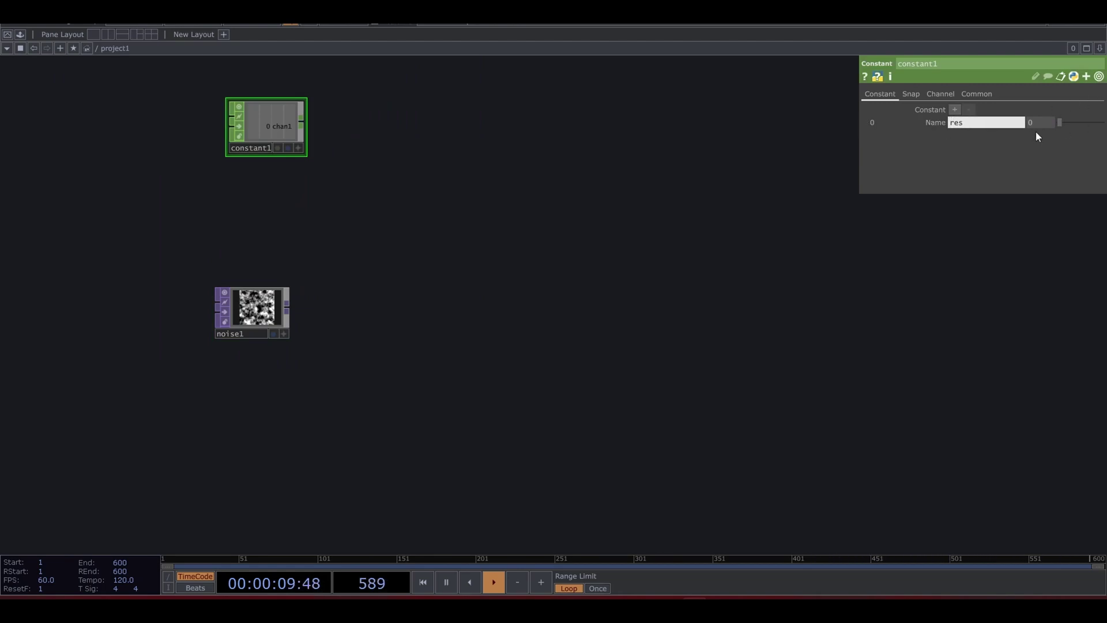
key("Return")
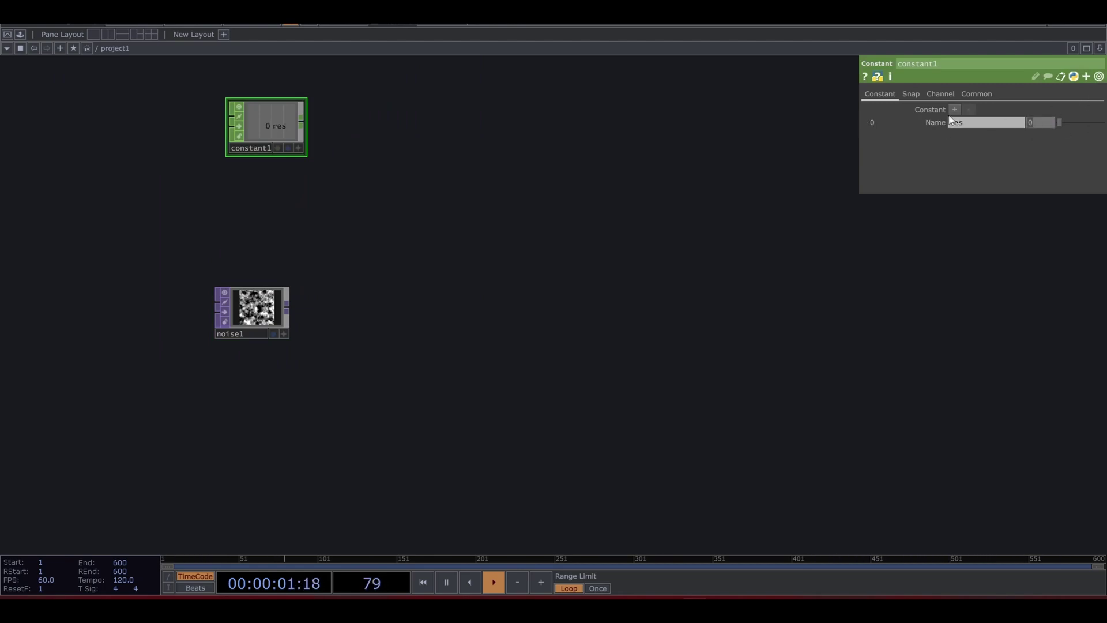
type("1280")
key("Return")
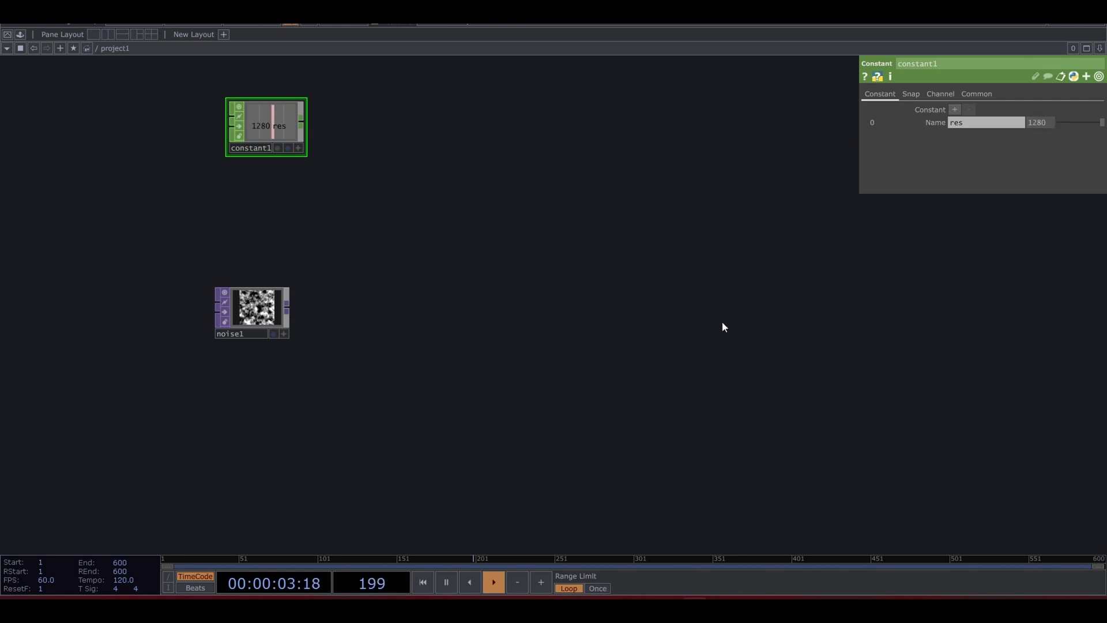
Reference the constant's res channel in both Resolution values of the noise operator
left_click(258, 308)
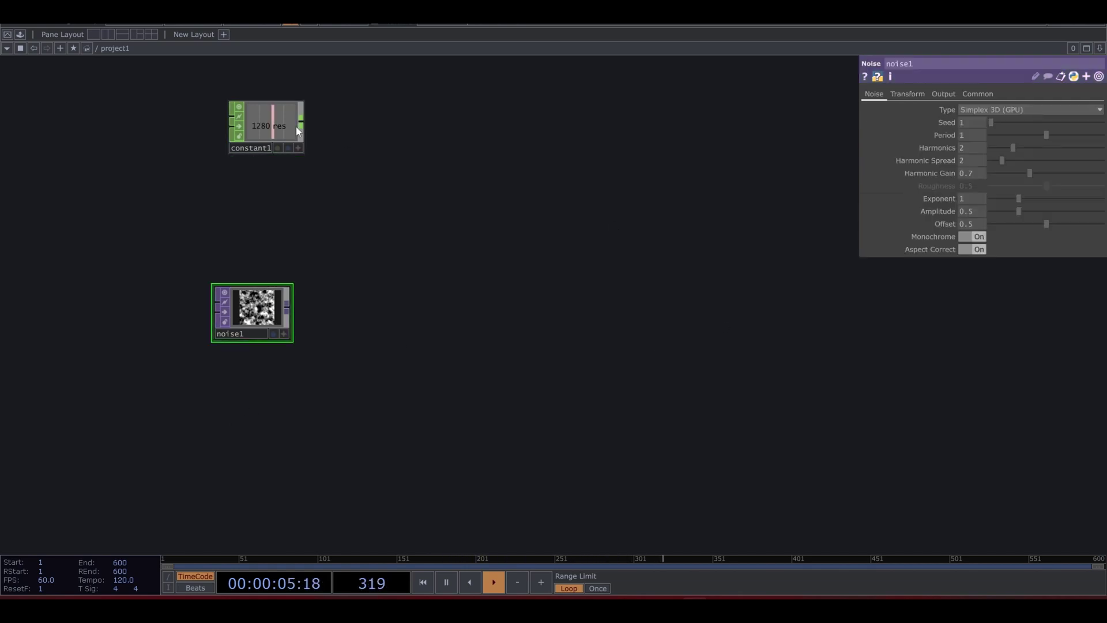
left_click(986, 95)
left_click_drag(988, 96, 940, 120)
left_click(940, 120)
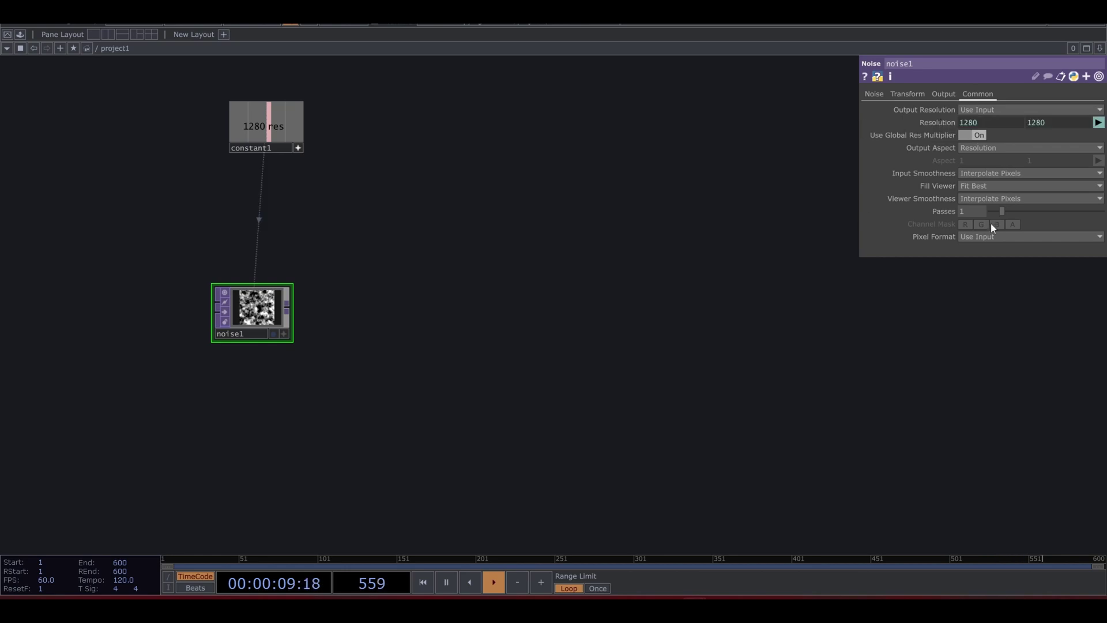
Set the noise's pixel format to 32-bit float (RG) and turn Monochrome off
left_click(991, 237)
left_click(1019, 422)
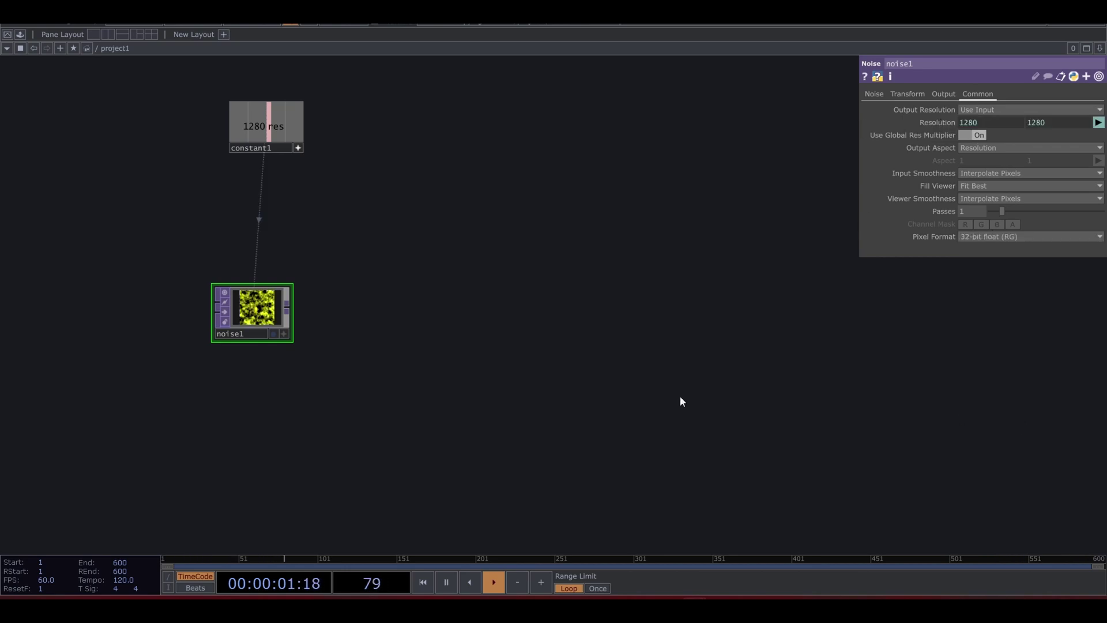
left_click_drag(410, 381, 445, 391)
left_click(875, 96)
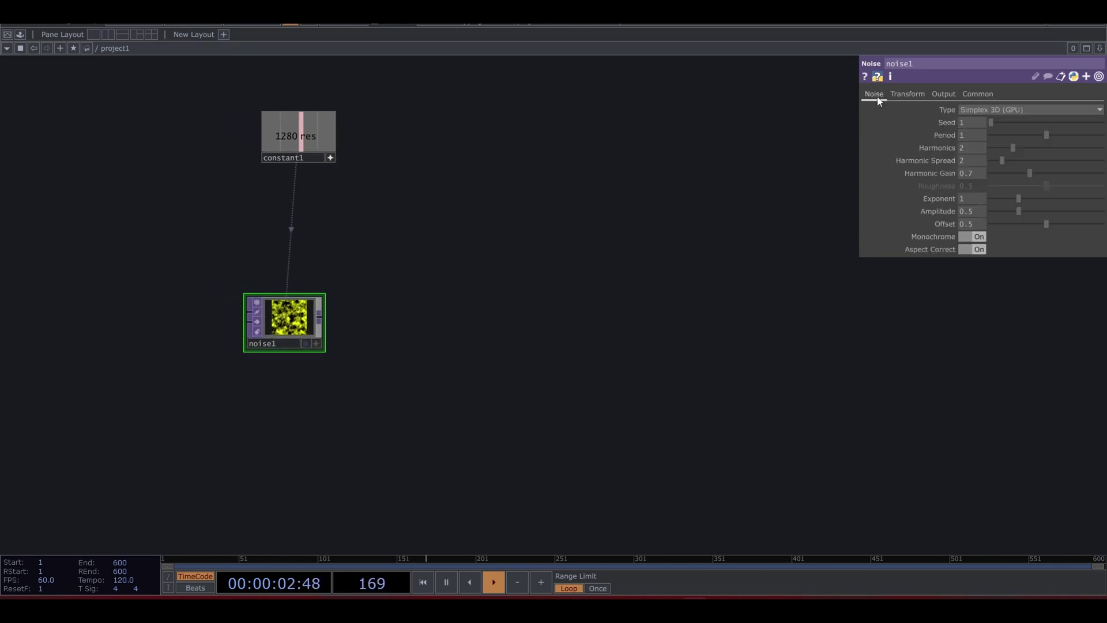
left_click(977, 239)
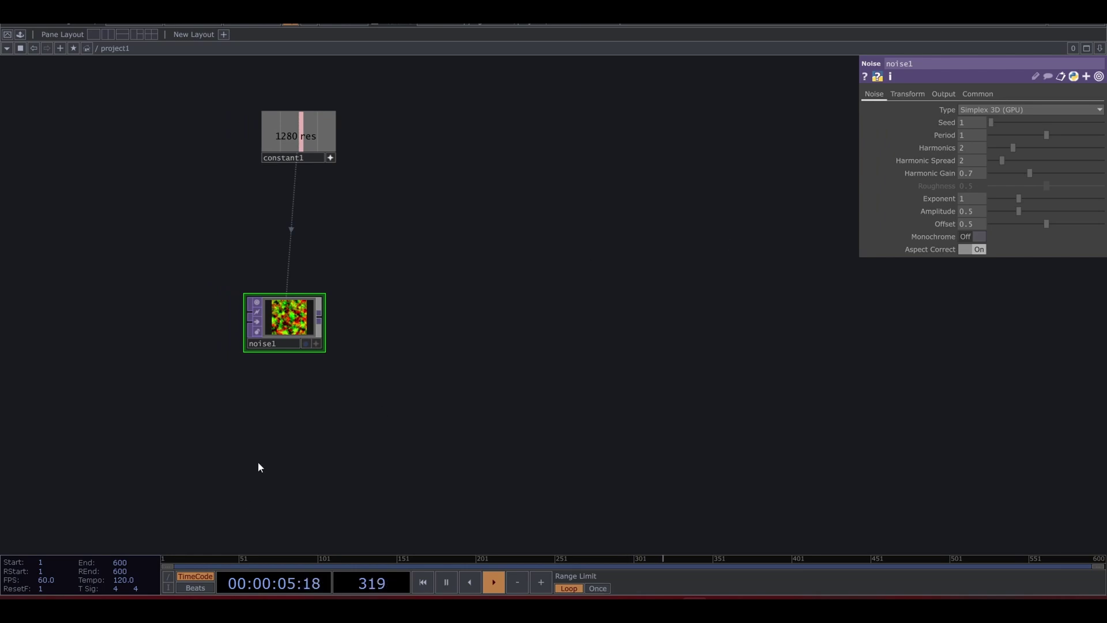
Connect a Null TOP to the noise output and rename it pos
left_click(328, 315)
left_click(652, 317)
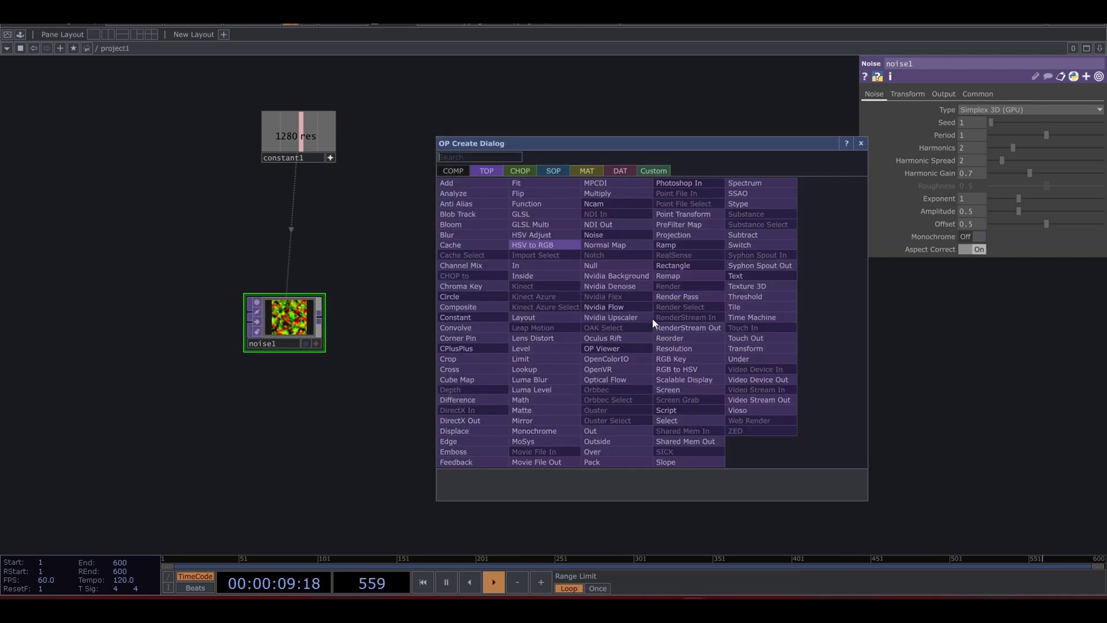
type("nul")
left_click(626, 265)
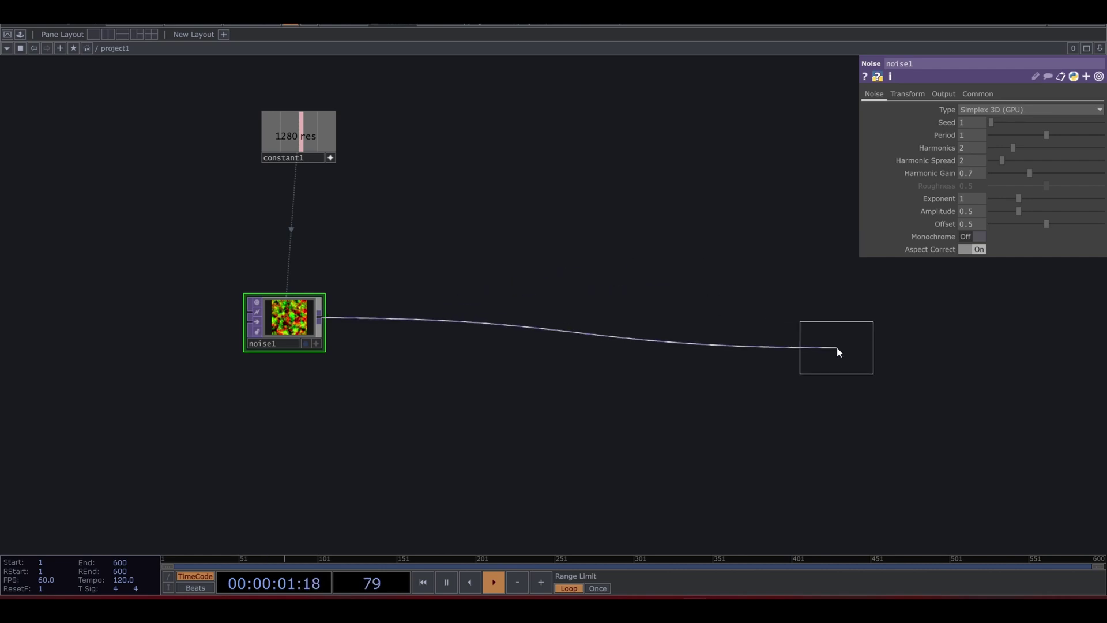
left_click(832, 323)
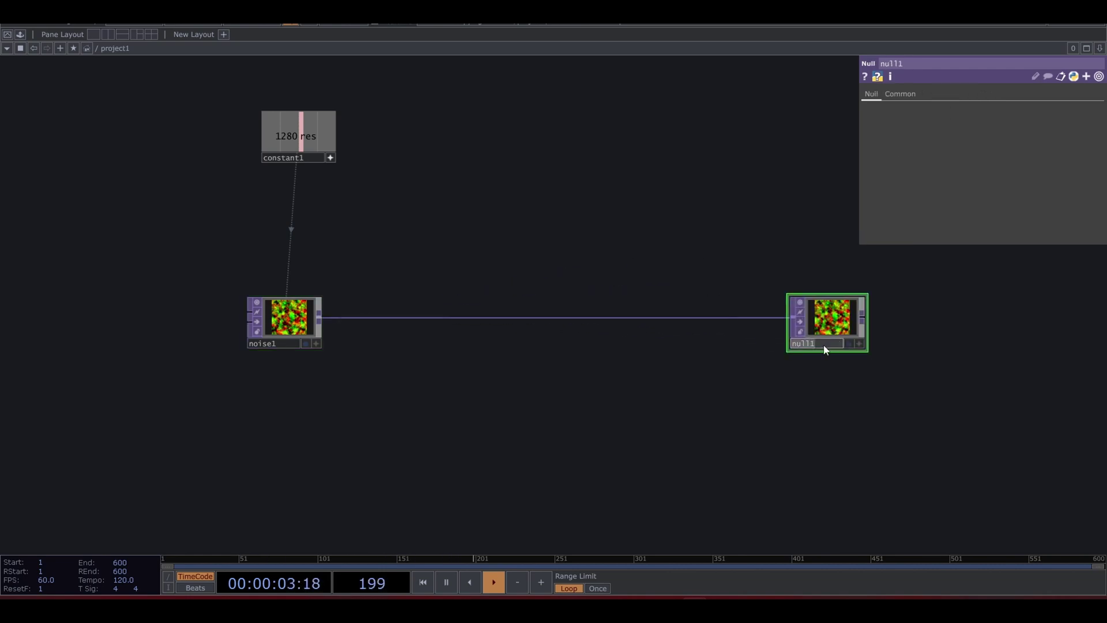
type("pos")
key("Return")
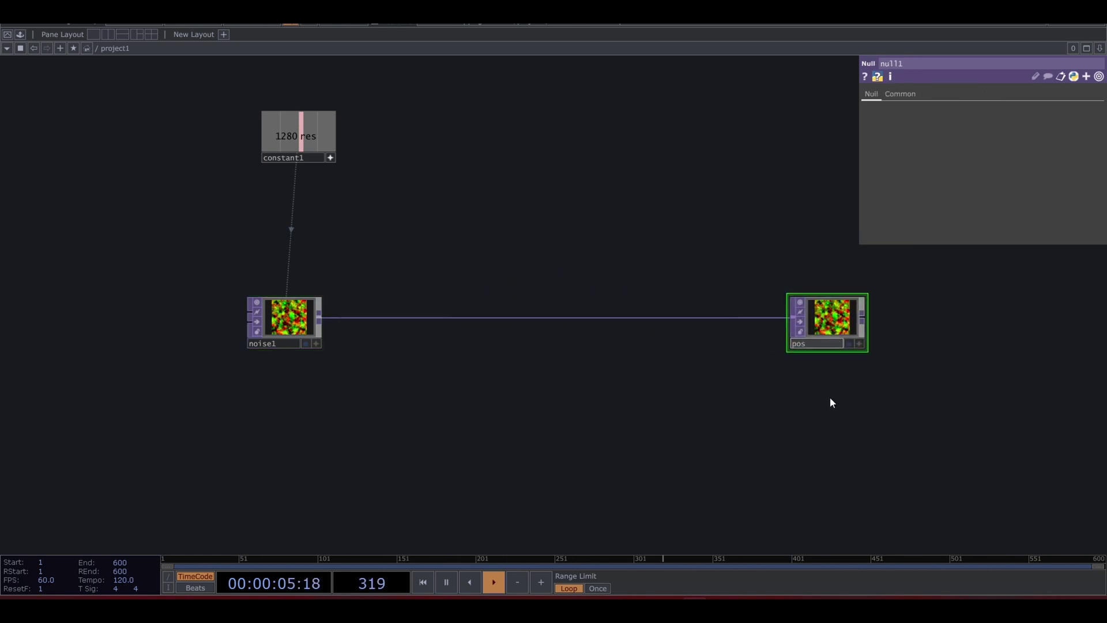
Create an Add SOP beyond the pos null and turn on Add Points
left_click_drag(855, 378, 386, 423)
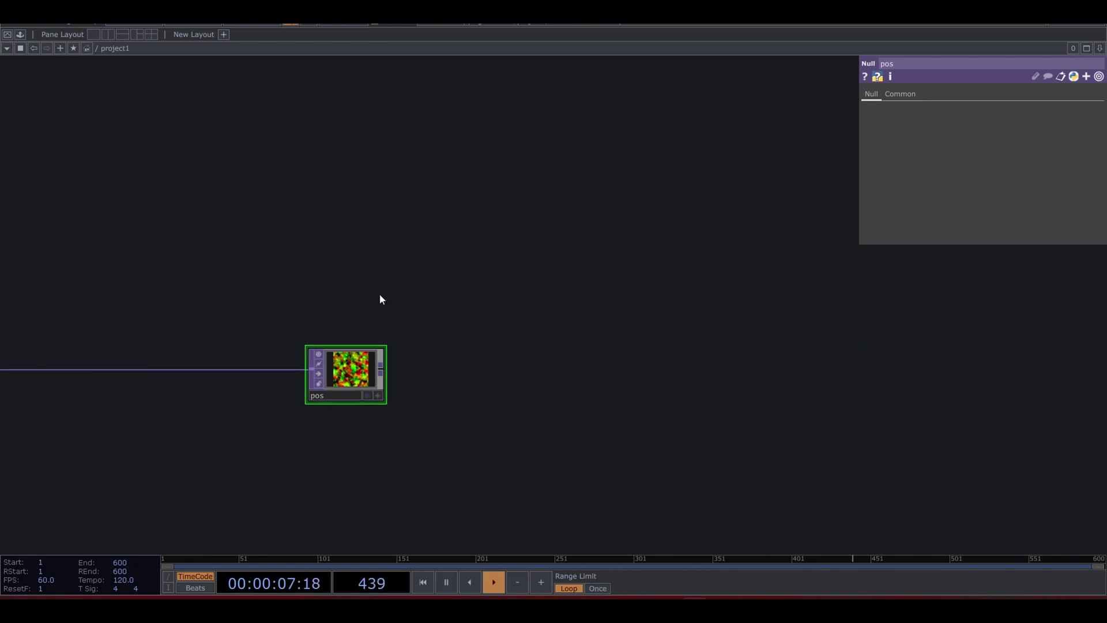
key("Tab")
left_click(278, 123)
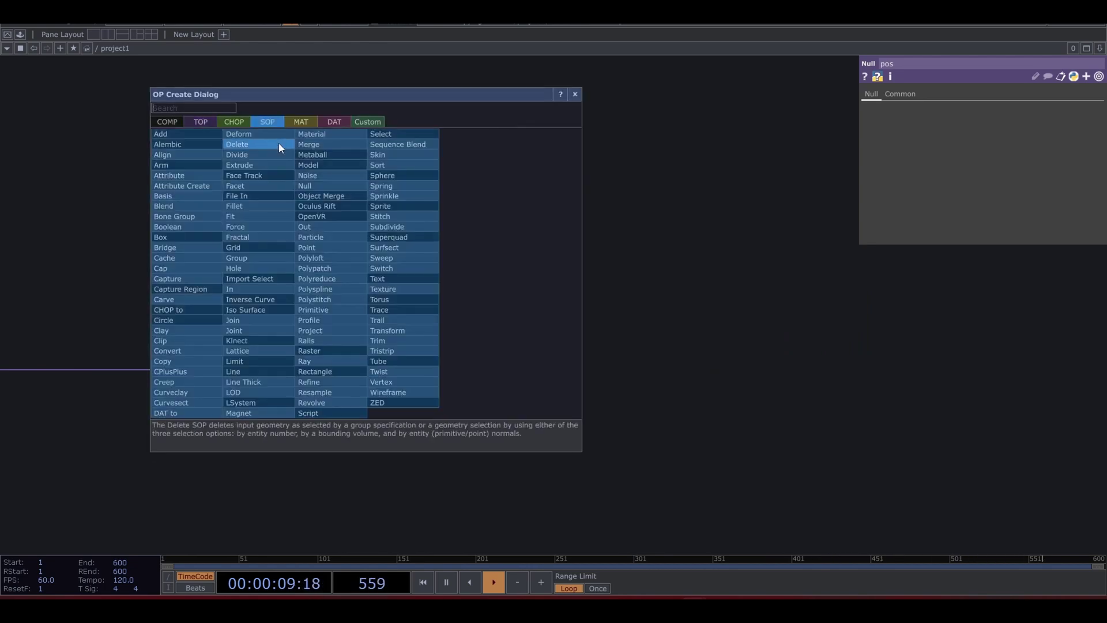
left_click(197, 134)
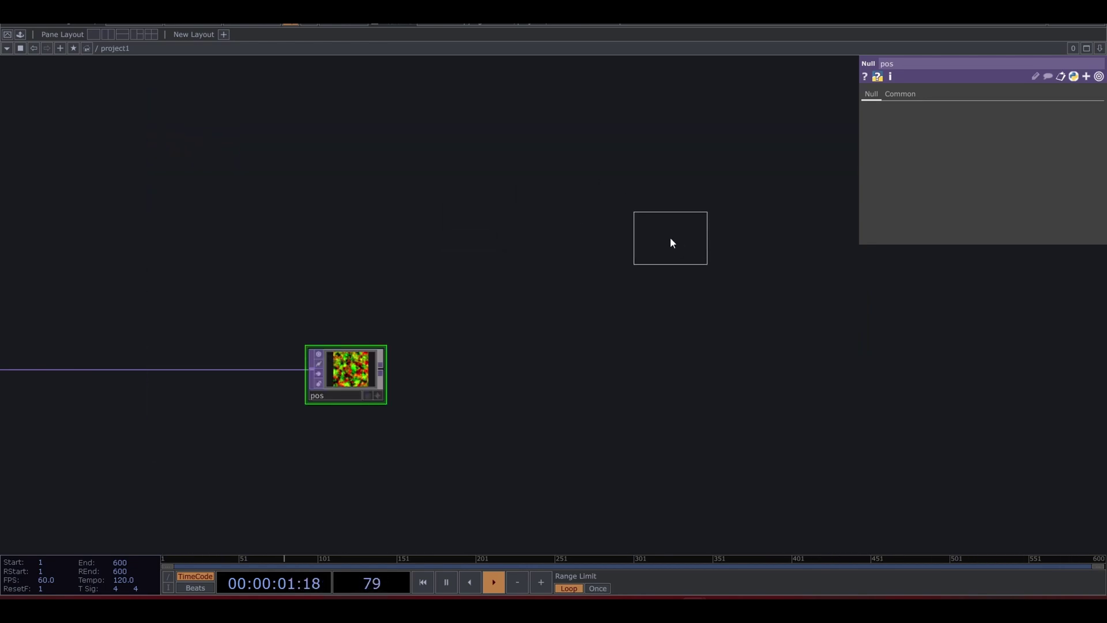
left_click(670, 237)
left_click(985, 154)
left_click_drag(717, 270, 549, 302)
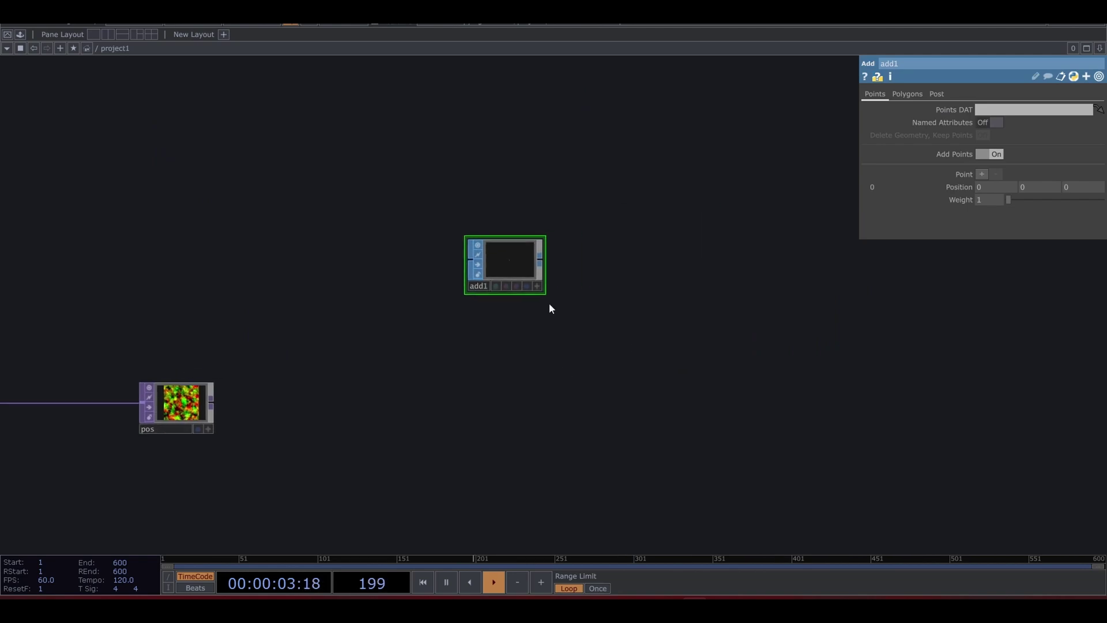
Connect a Convert SOP after the Add SOP and set Convert to to Particles Per Point
left_click(541, 261)
left_click(561, 262)
type("con")
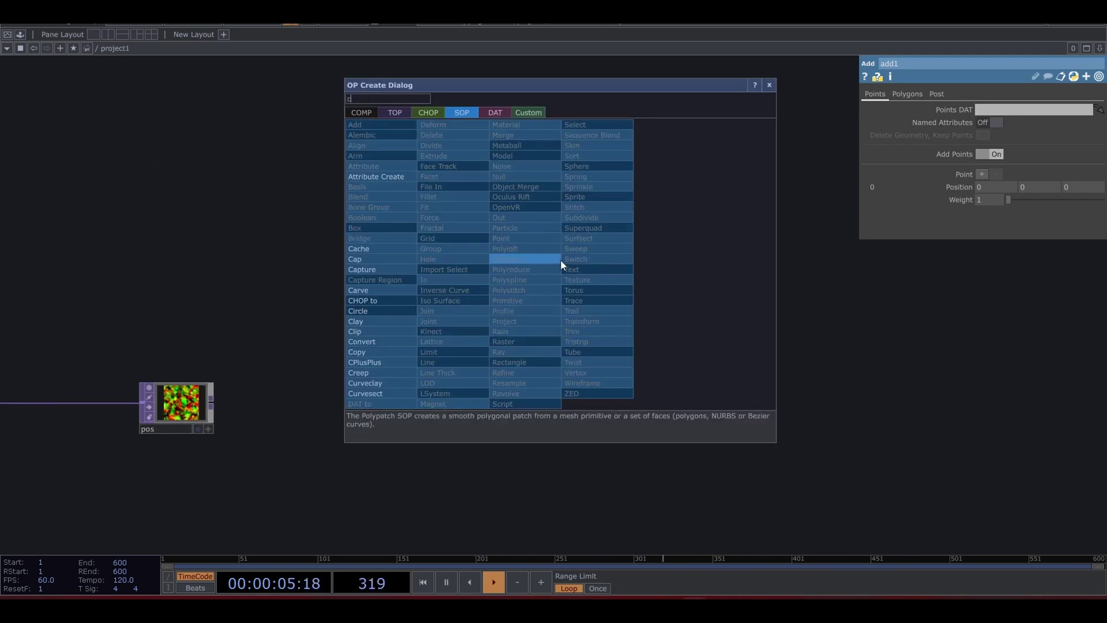
left_click(361, 340)
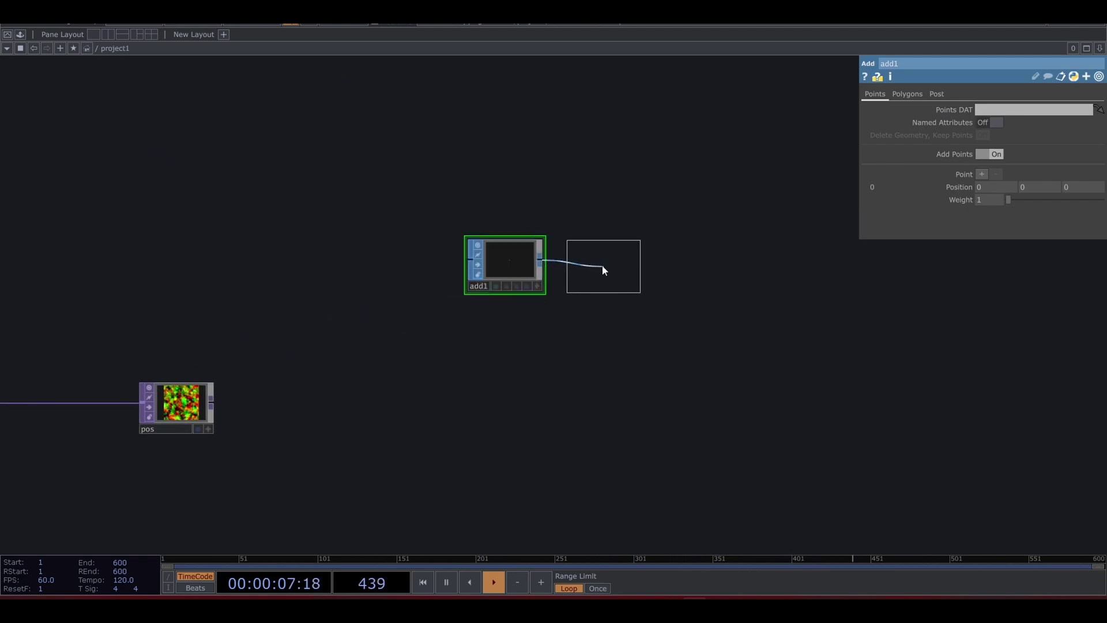
left_click(597, 266)
left_click(994, 137)
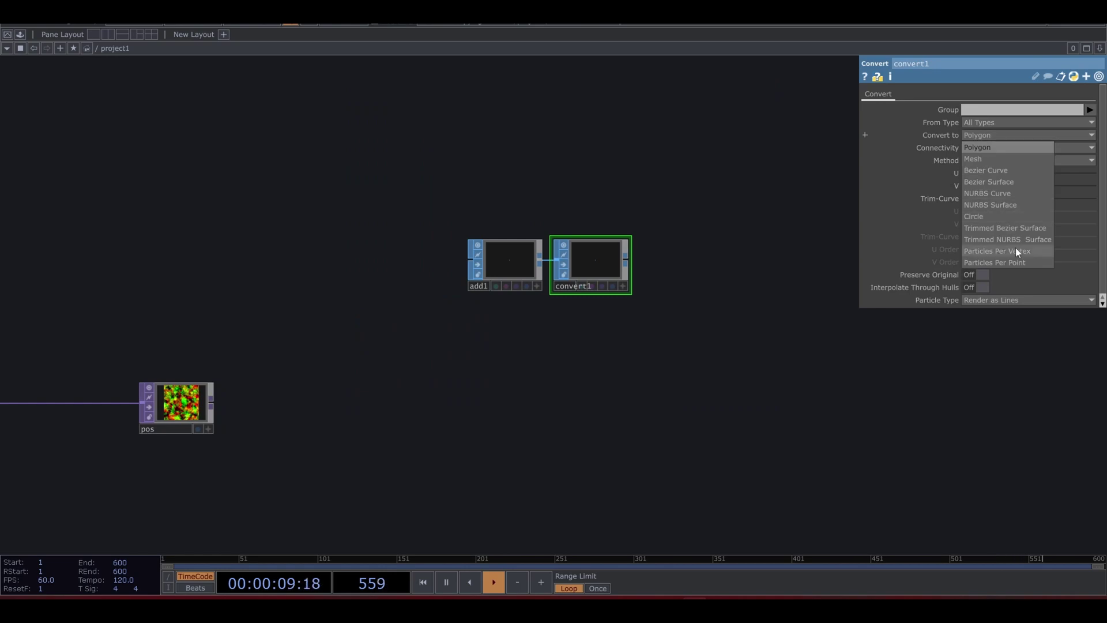
left_click(1015, 261)
Connect a Geometry COMP to the Convert SOP's output
left_click(626, 263)
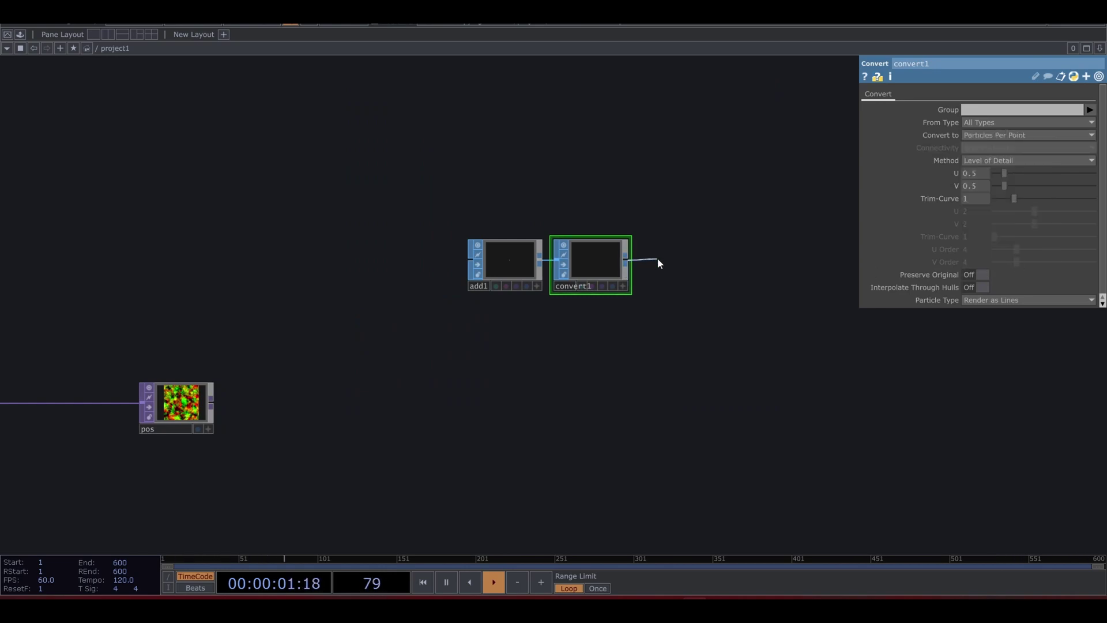
left_click(658, 258)
type("g")
left_click(460, 111)
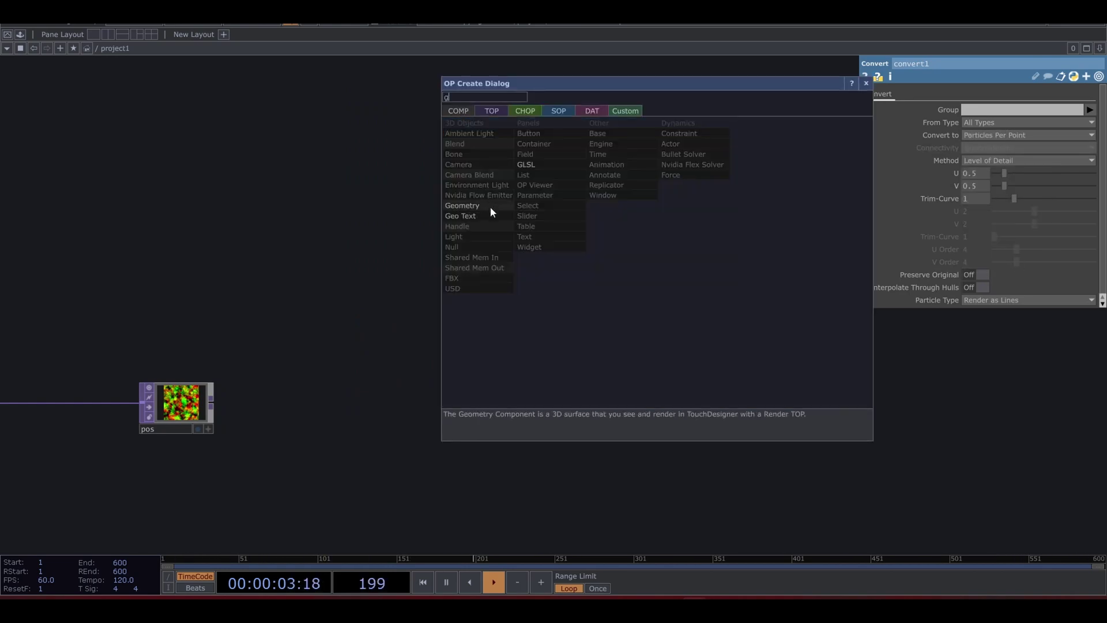
left_click(490, 206)
left_click(693, 267)
left_click_drag(702, 201, 601, 240)
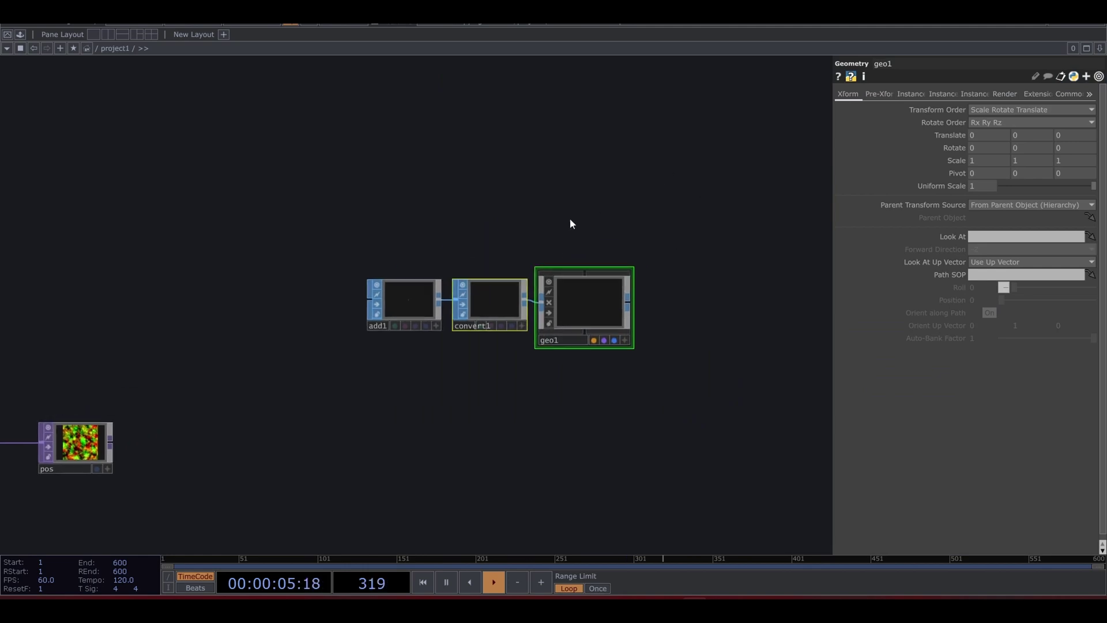
Add a Camera COMP directly above the geometry component
key("Tab")
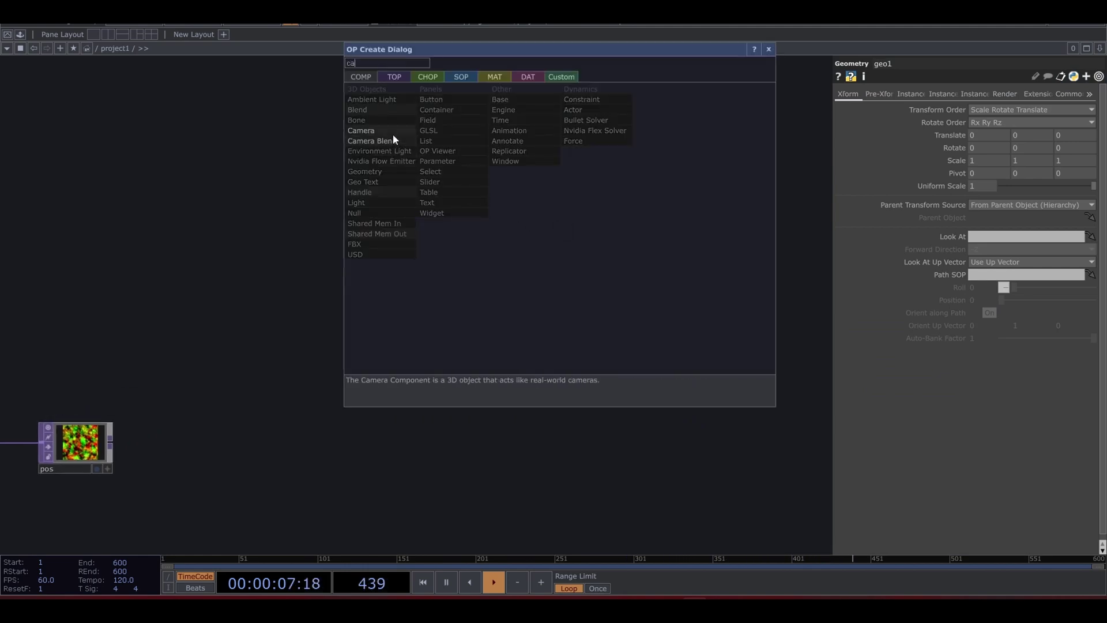
left_click(392, 139)
left_click(586, 224)
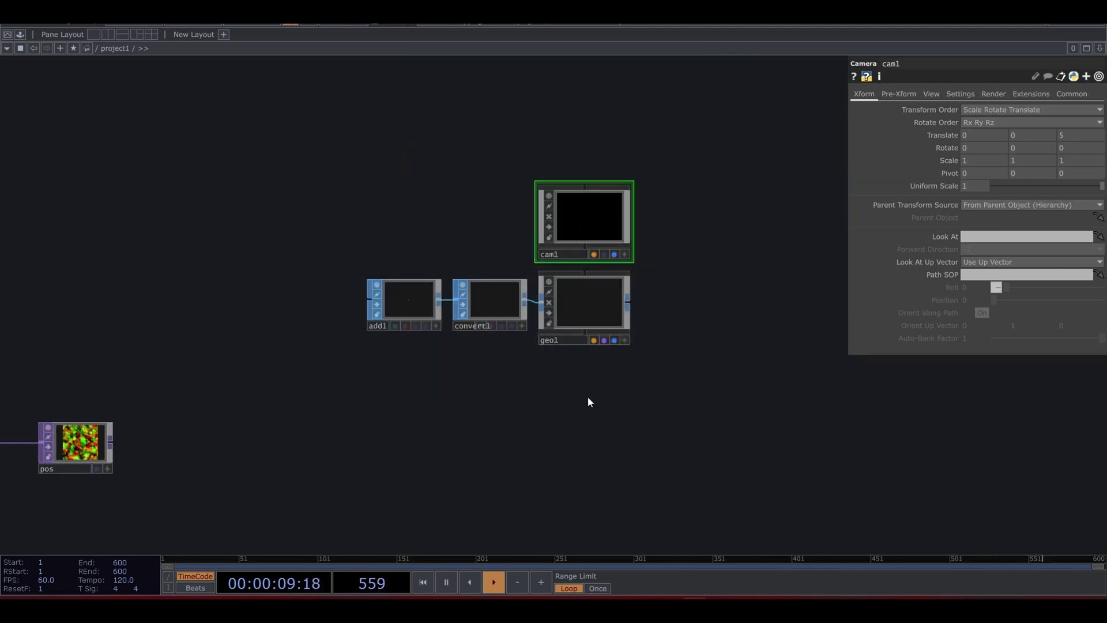
Create a Constant MAT below the geometry component and assign it as the geometry's material
key("Tab")
left_click(523, 249)
left_click(410, 270)
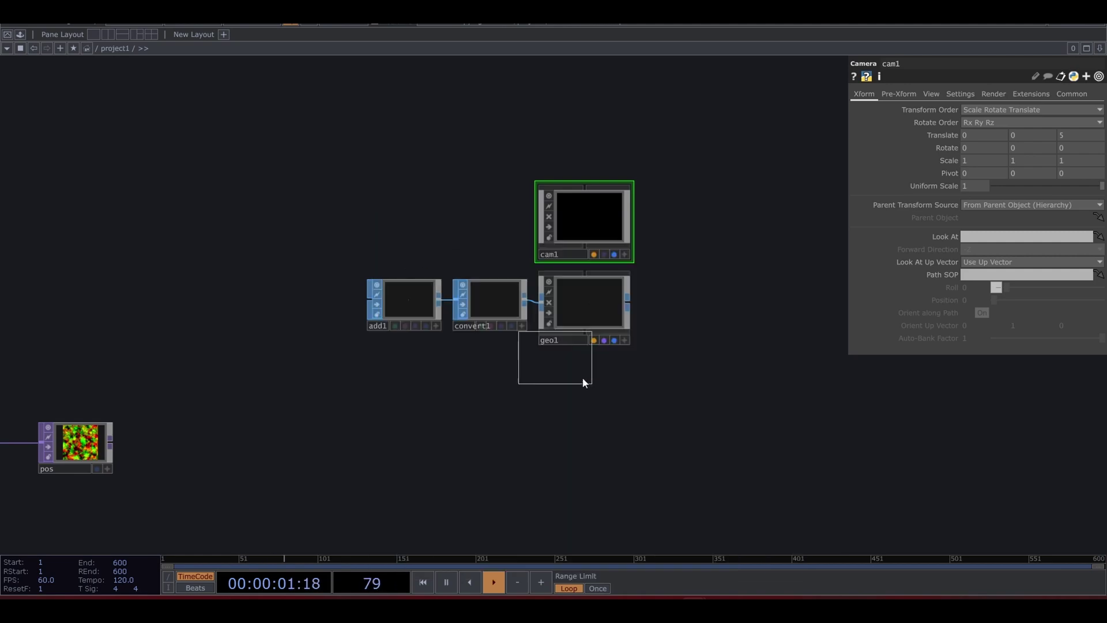
left_click(588, 396)
left_click_drag(591, 395, 585, 304)
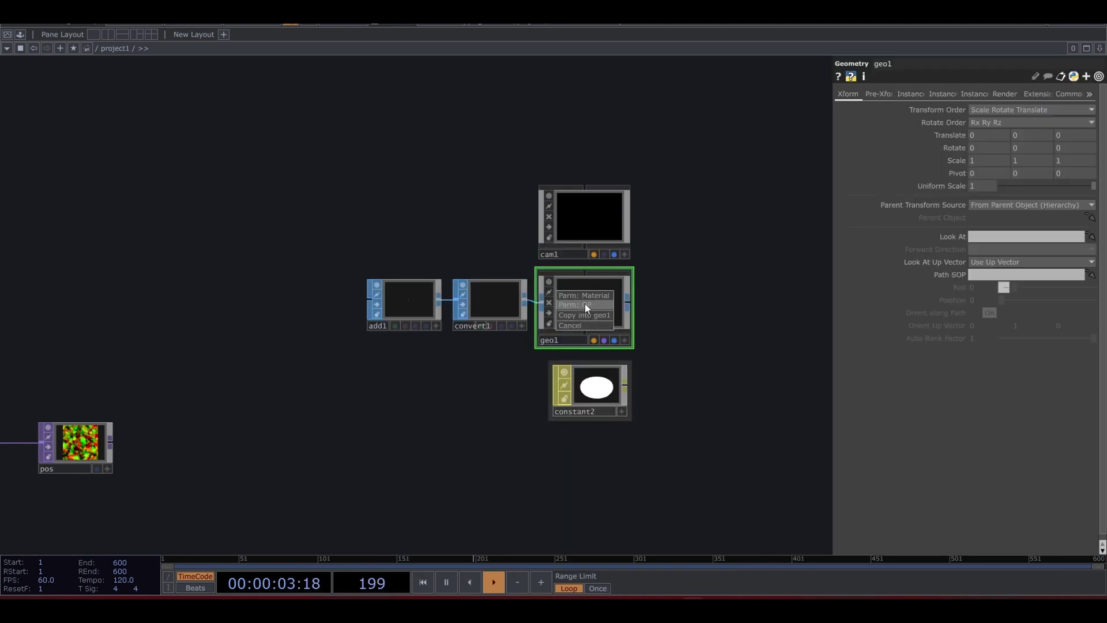
left_click(585, 304)
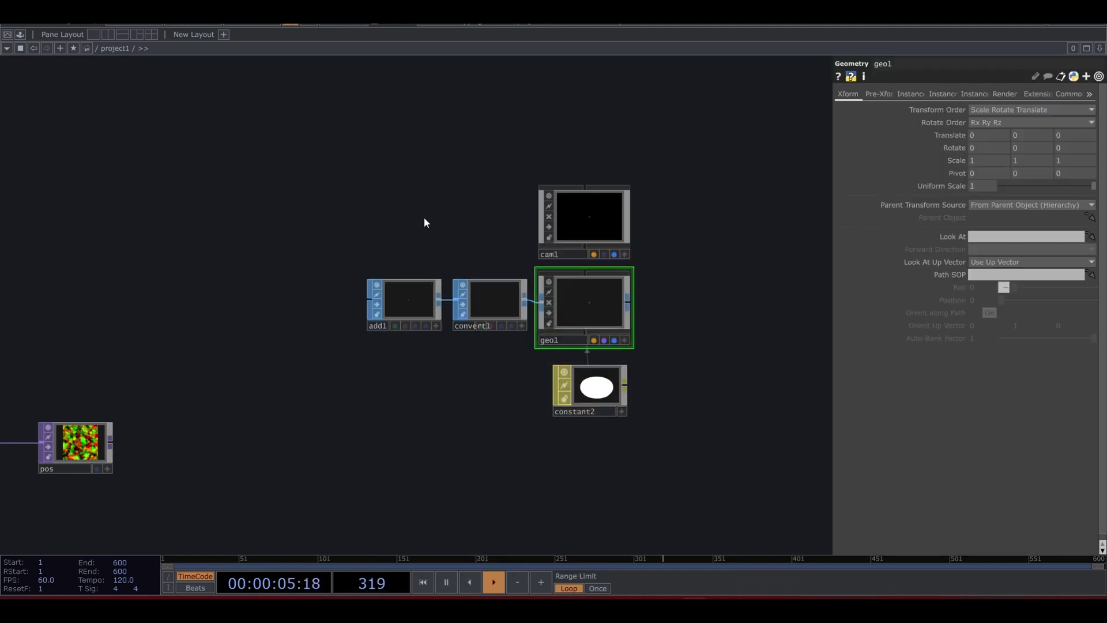
Add a Render TOP beside the geometry component
left_click_drag(690, 301, 440, 292)
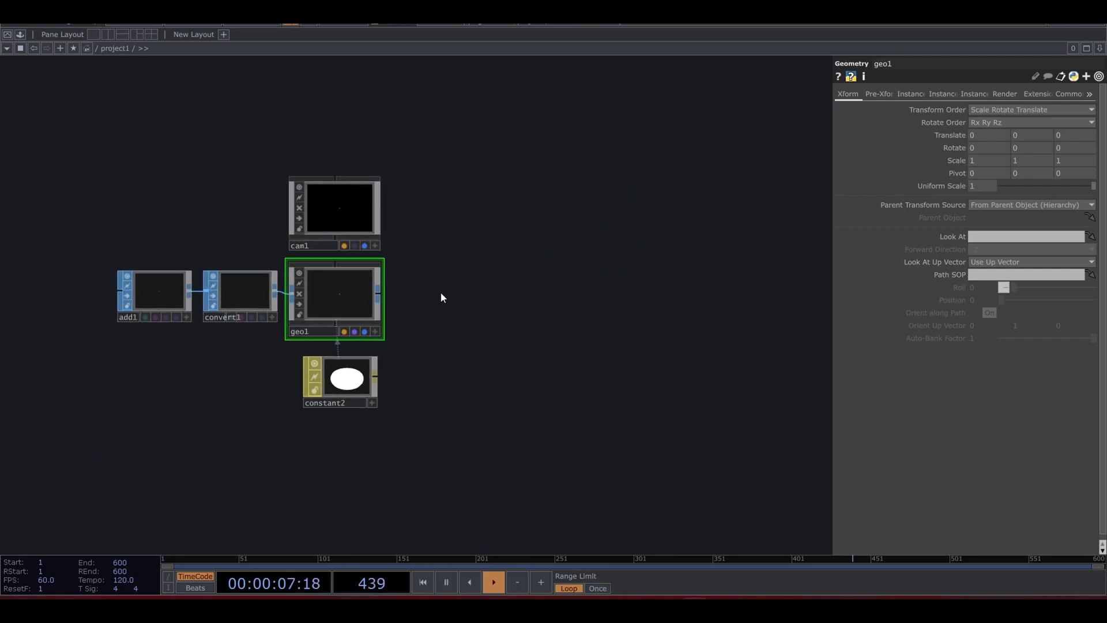
key("Tab")
left_click(279, 144)
type("re")
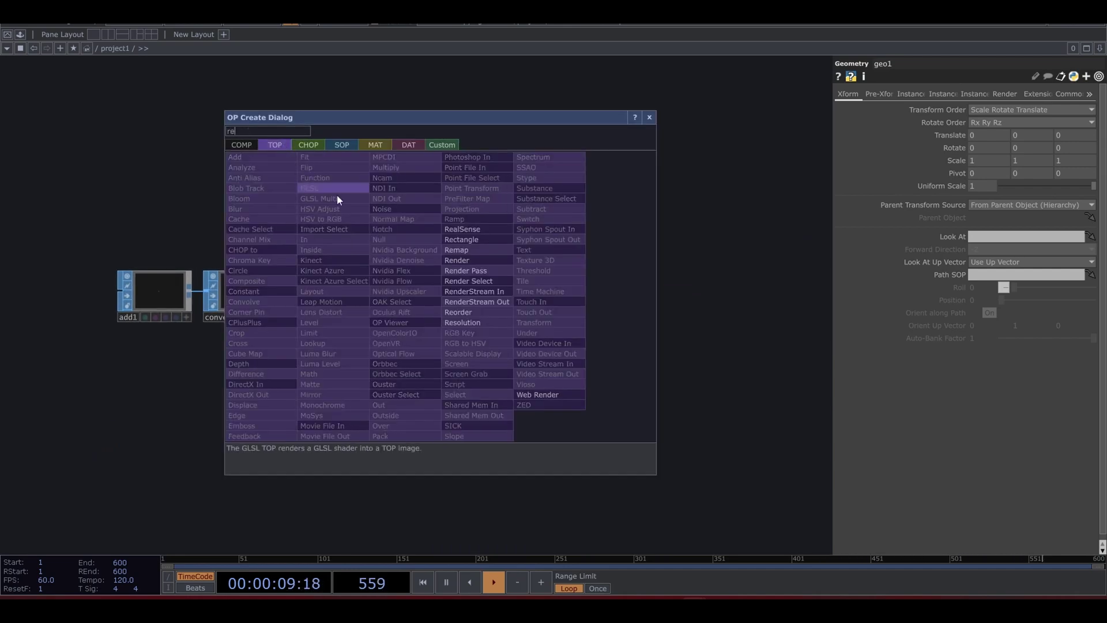
left_click(476, 260)
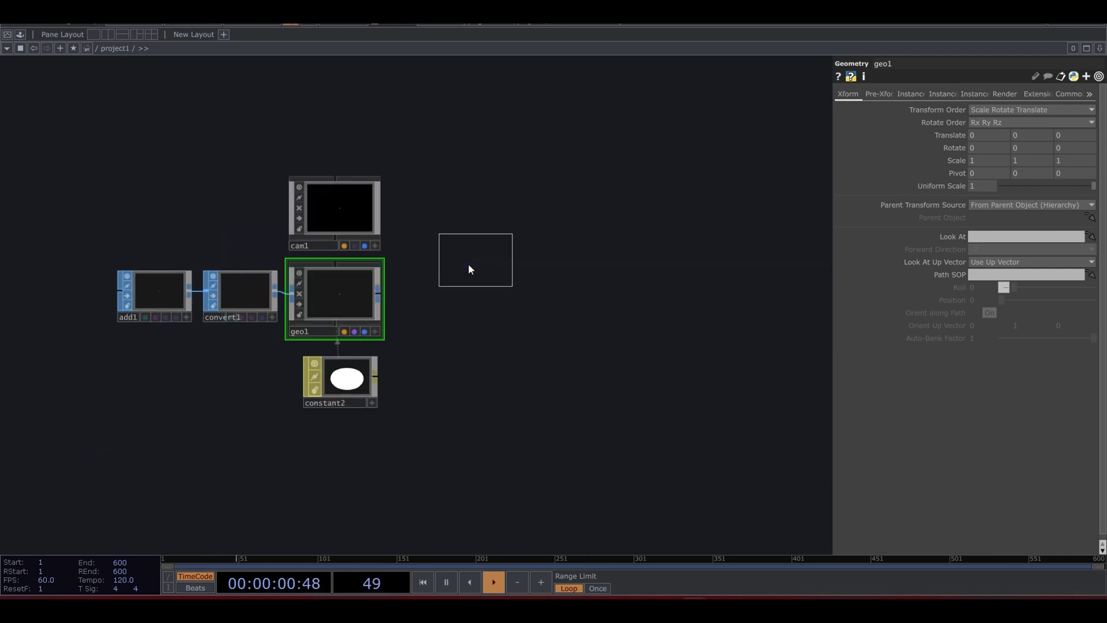
left_click(434, 303)
Enable instancing on the geometry component and assign the pos operator as its Translate OP
scroll(434, 299, "down", 3)
left_click_drag(380, 355, 465, 353)
left_click_drag(212, 364, 423, 365)
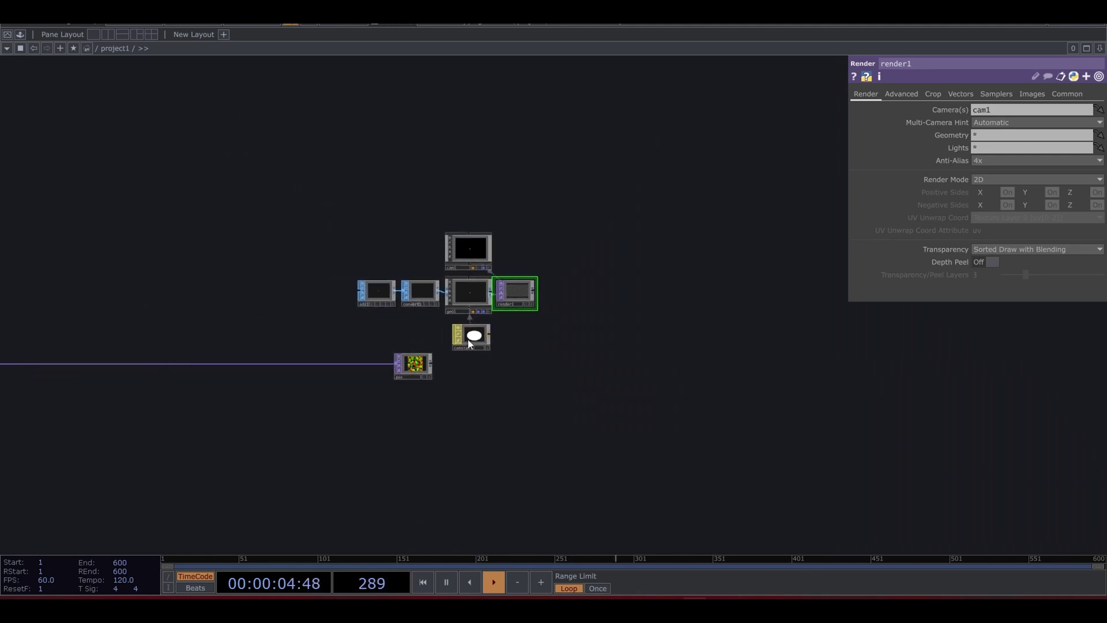
left_click(465, 295)
left_click(914, 94)
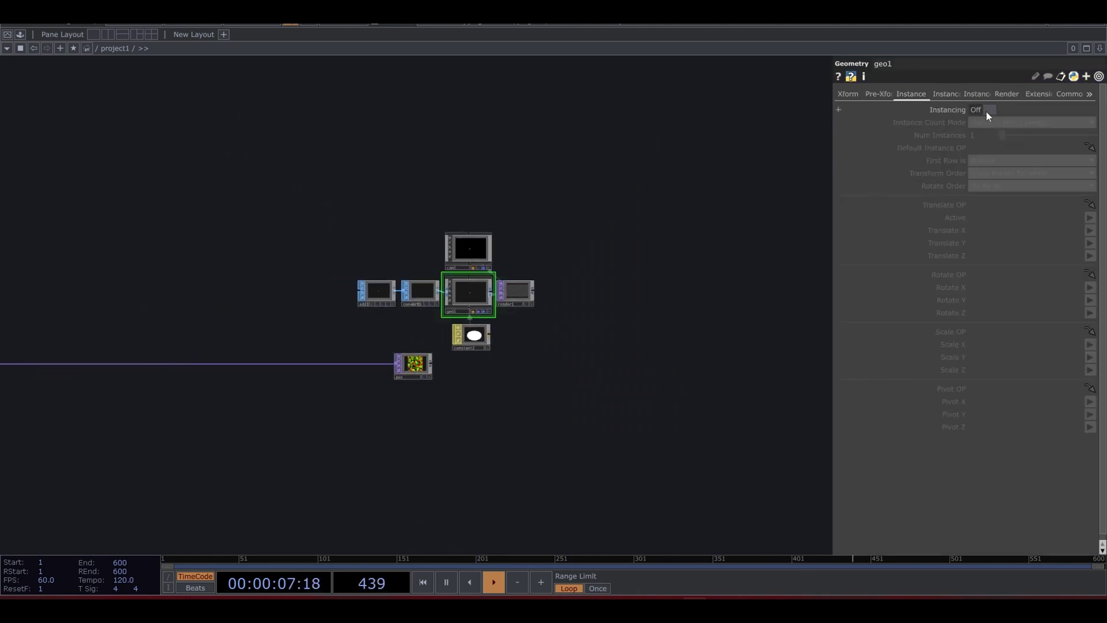
left_click(985, 110)
left_click_drag(423, 362, 1004, 207)
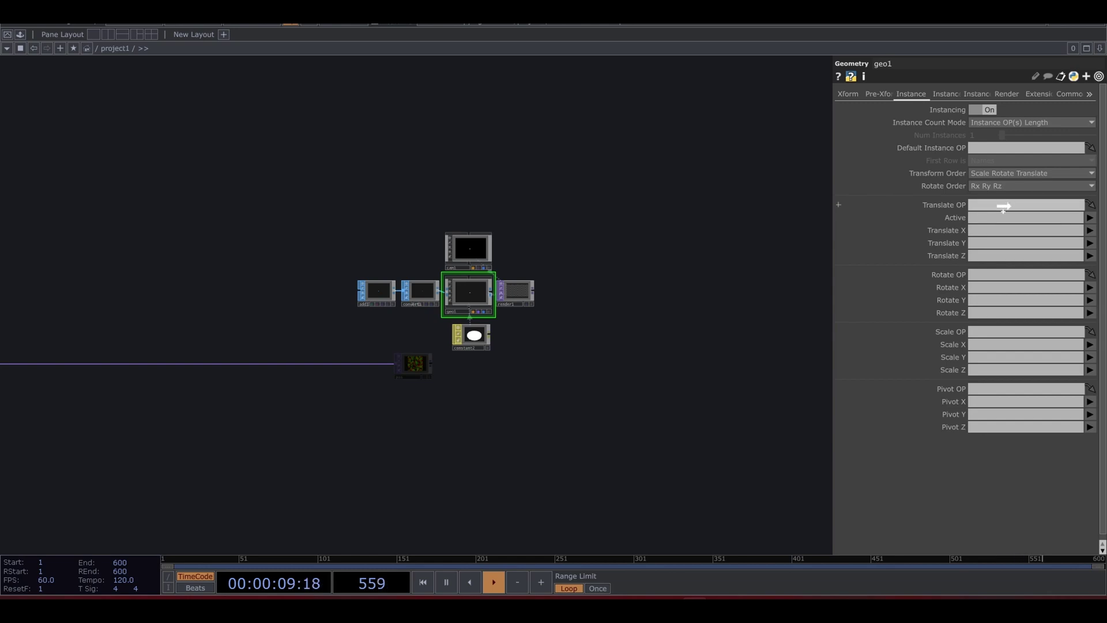
Map the instances' Translate X to the r channel and Translate Y to the g channel
left_click(1090, 230)
left_click(1090, 243)
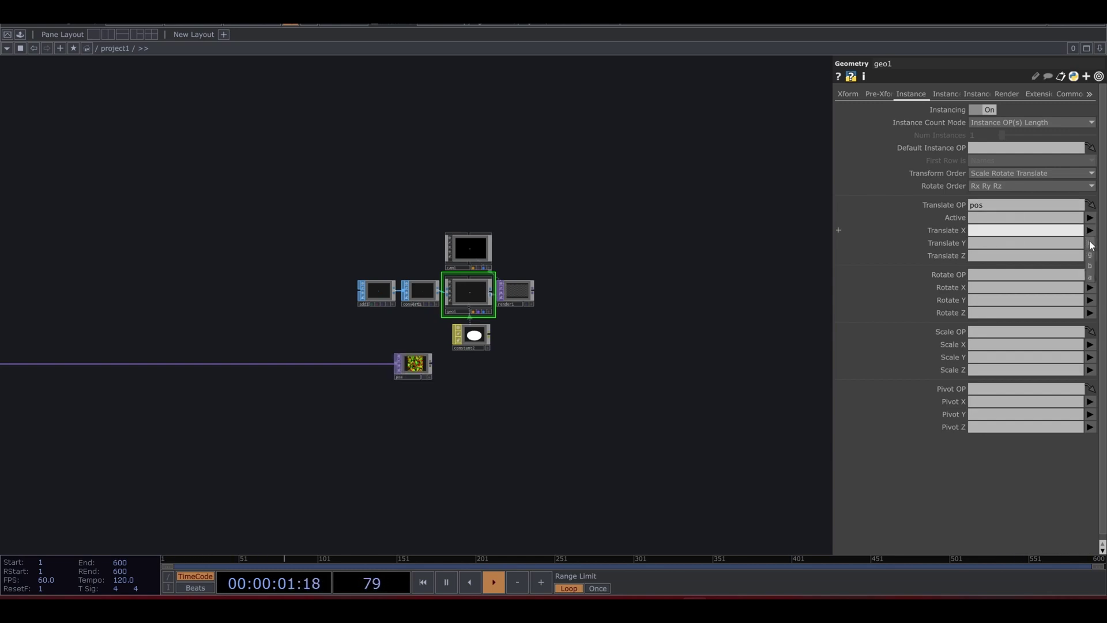
left_click(1089, 242)
left_click(1092, 269)
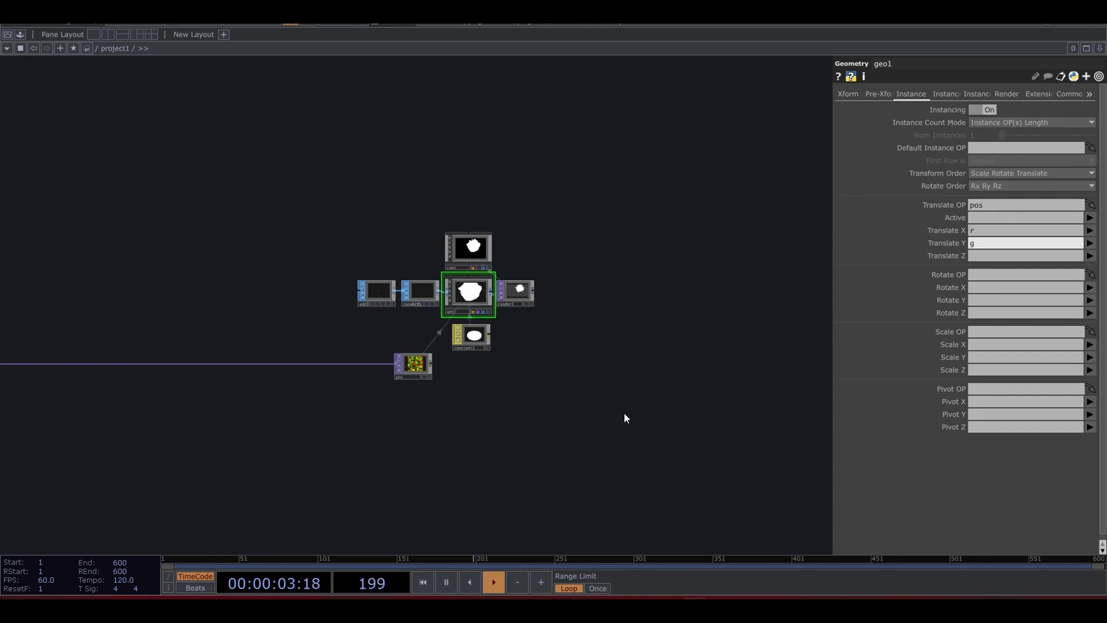
Connect a Null TOP to the Render TOP's output and display it as the network background
left_click_drag(625, 418, 515, 424)
left_click(421, 312)
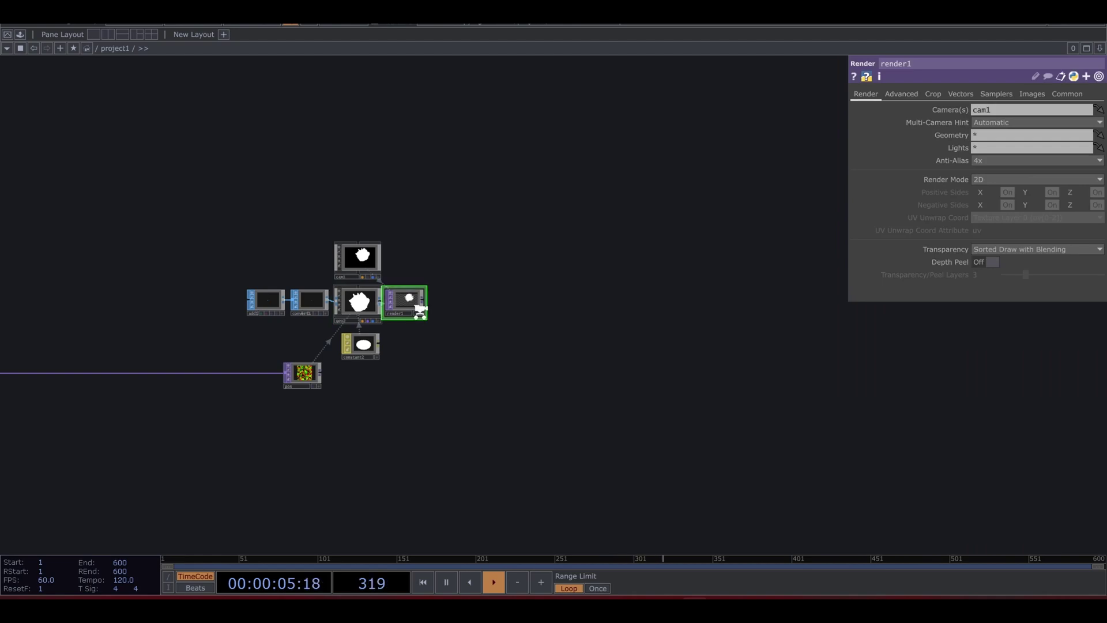
scroll(421, 312, "up", 2)
left_click_drag(427, 295, 703, 304)
left_click(701, 300)
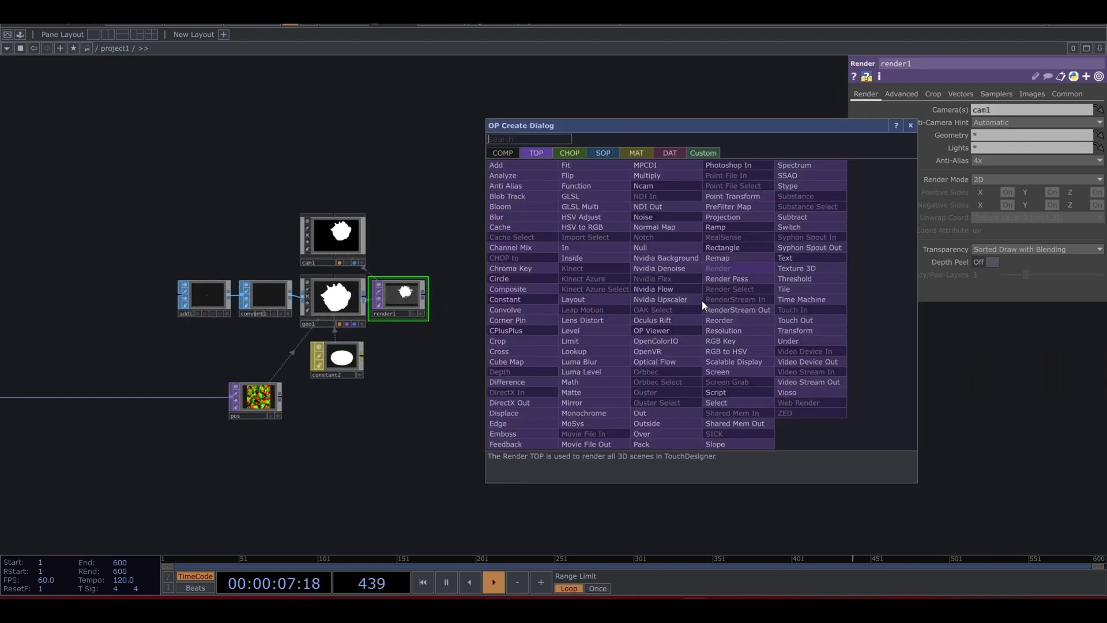
left_click(670, 247)
left_click(671, 284)
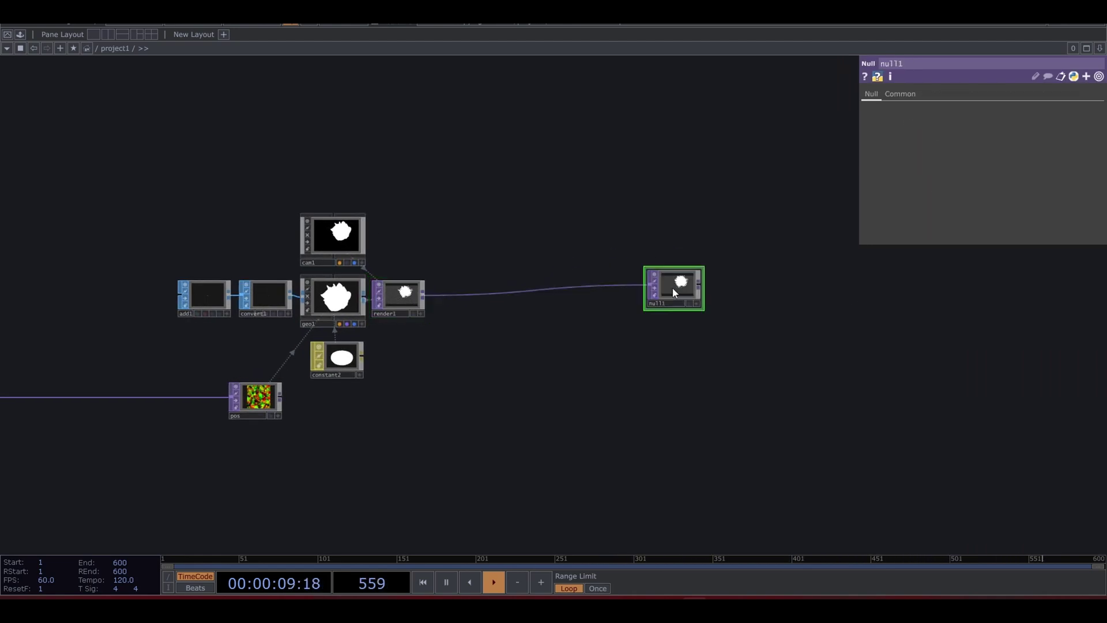
left_click(689, 303)
left_click_drag(686, 291, 685, 298)
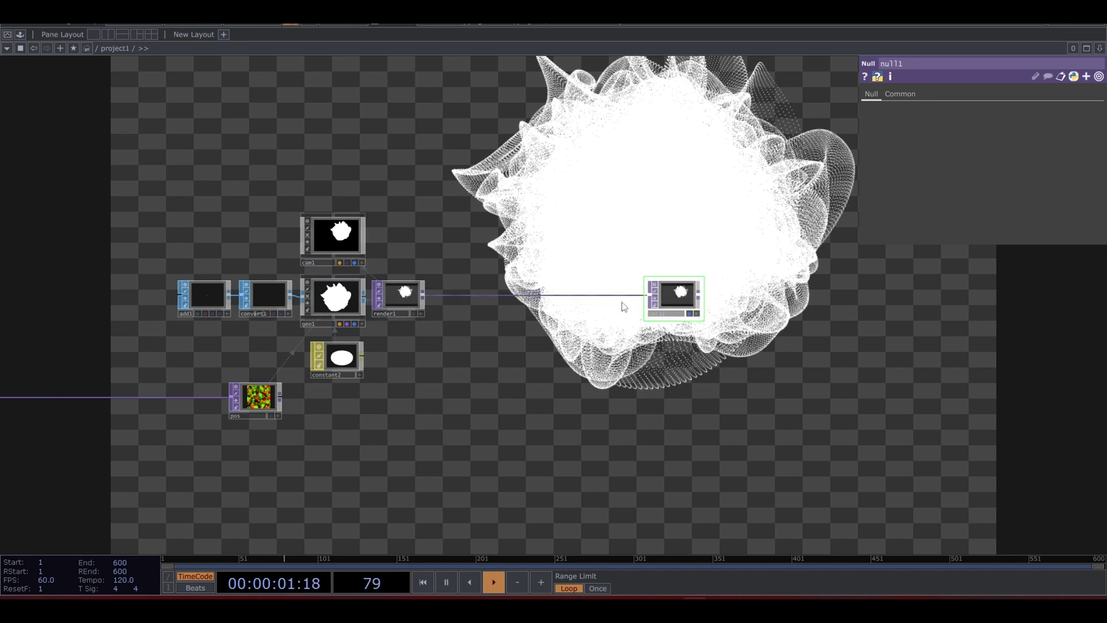
Reference the constant's res channel for the Render TOP's resolution, giving 1280 by 1280
left_click(411, 297)
left_click_drag(554, 242, 750, 291)
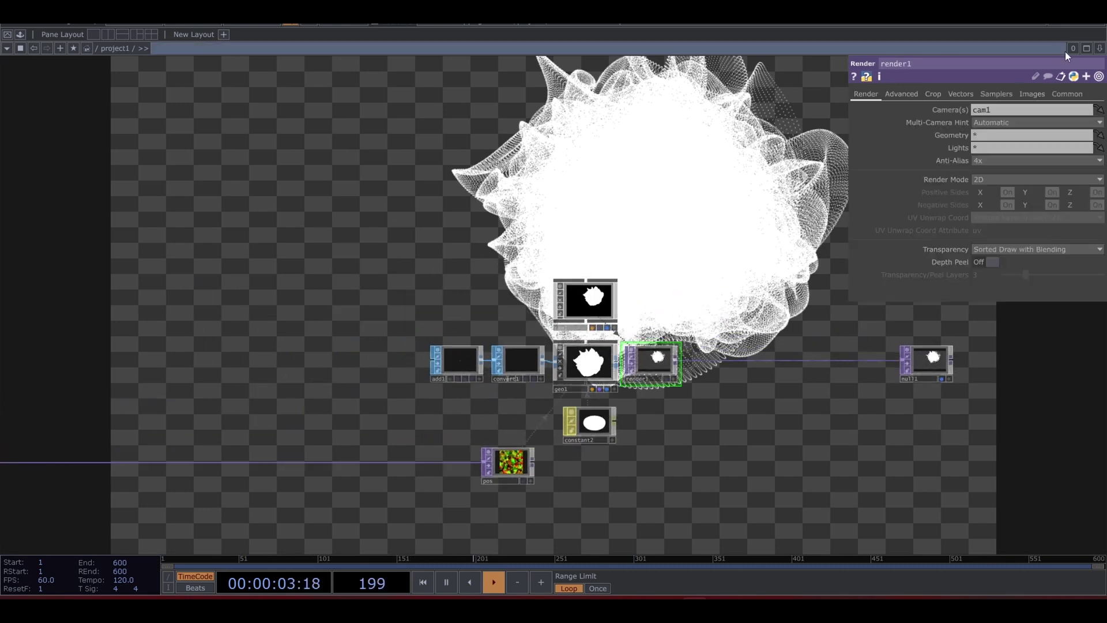
left_click(1058, 95)
left_click_drag(189, 212, 532, 264)
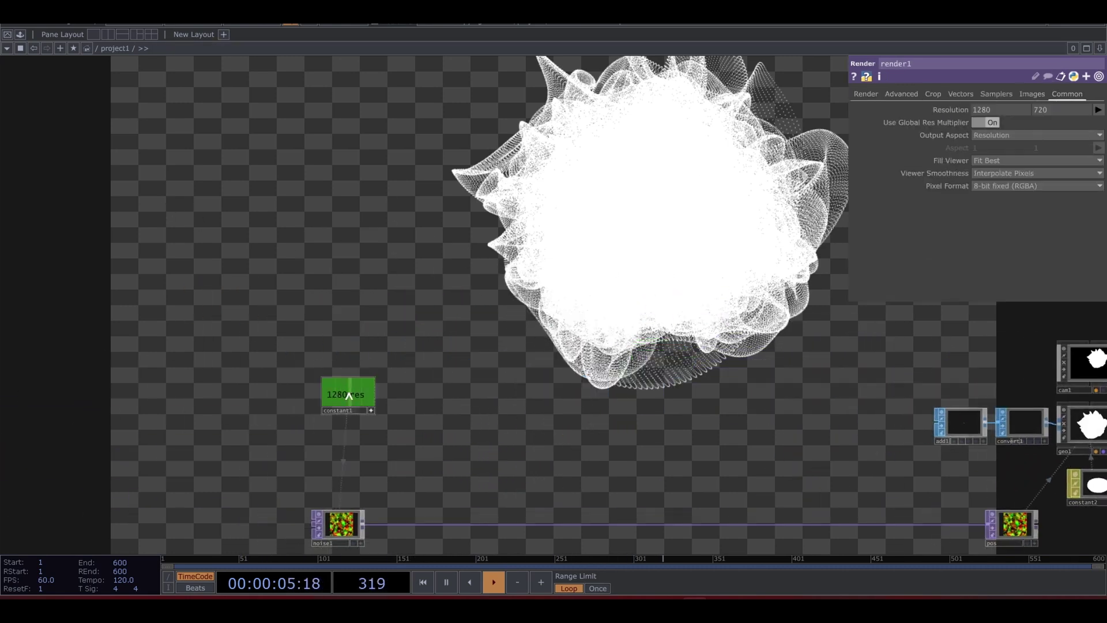
left_click_drag(348, 393, 941, 107)
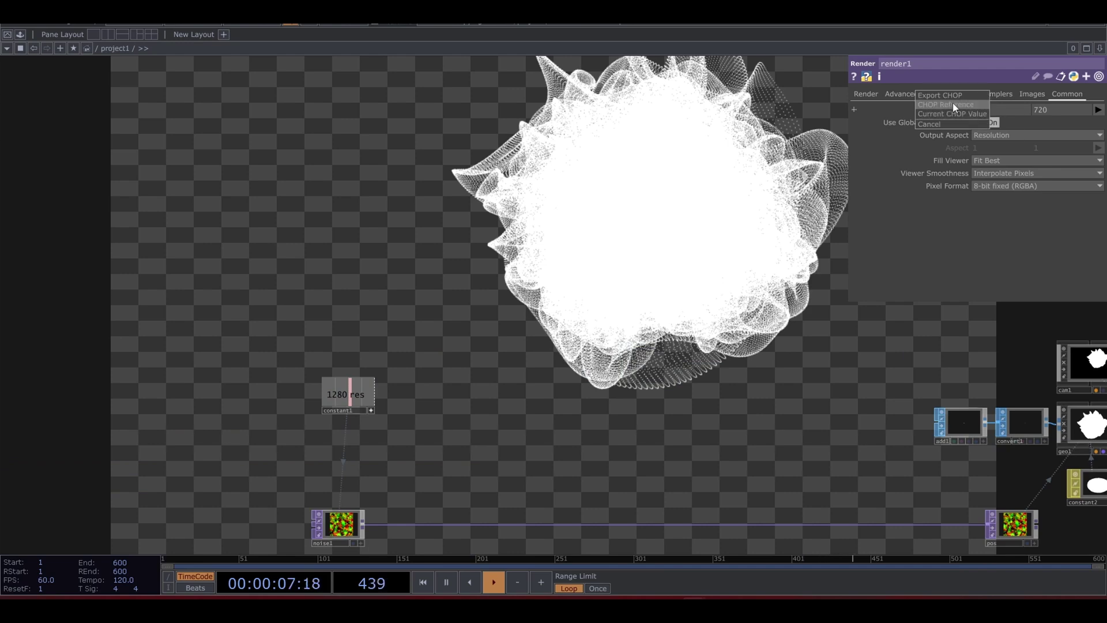
left_click(953, 103)
Set the camera's projection to Orthographic and its Ortho Origin to Bottom-Left
left_click_drag(816, 336, 336, 230)
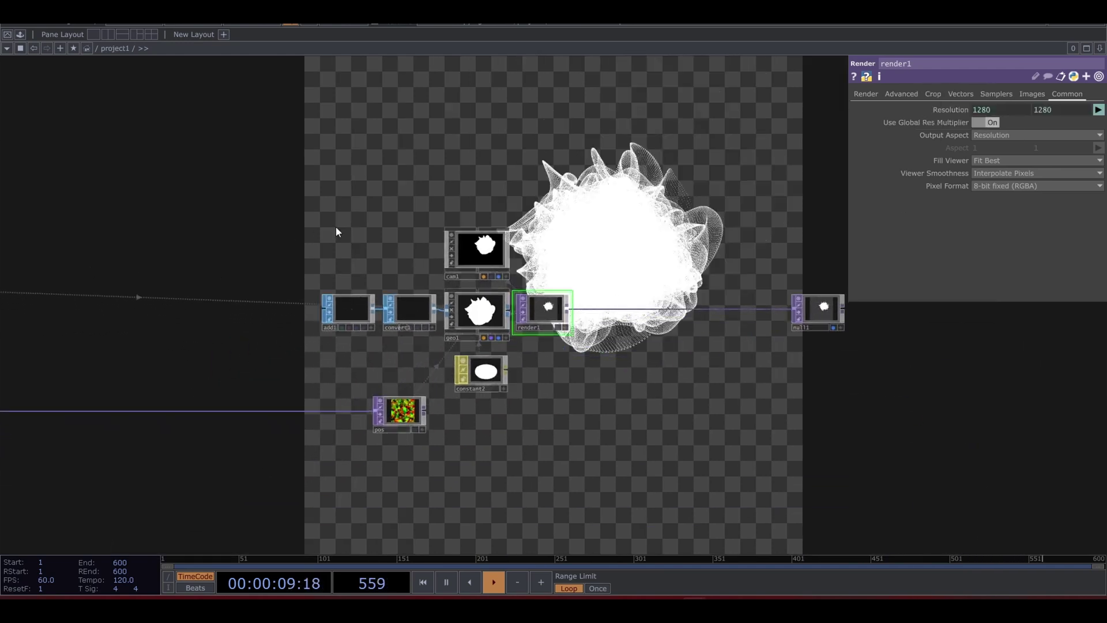
left_click(473, 262)
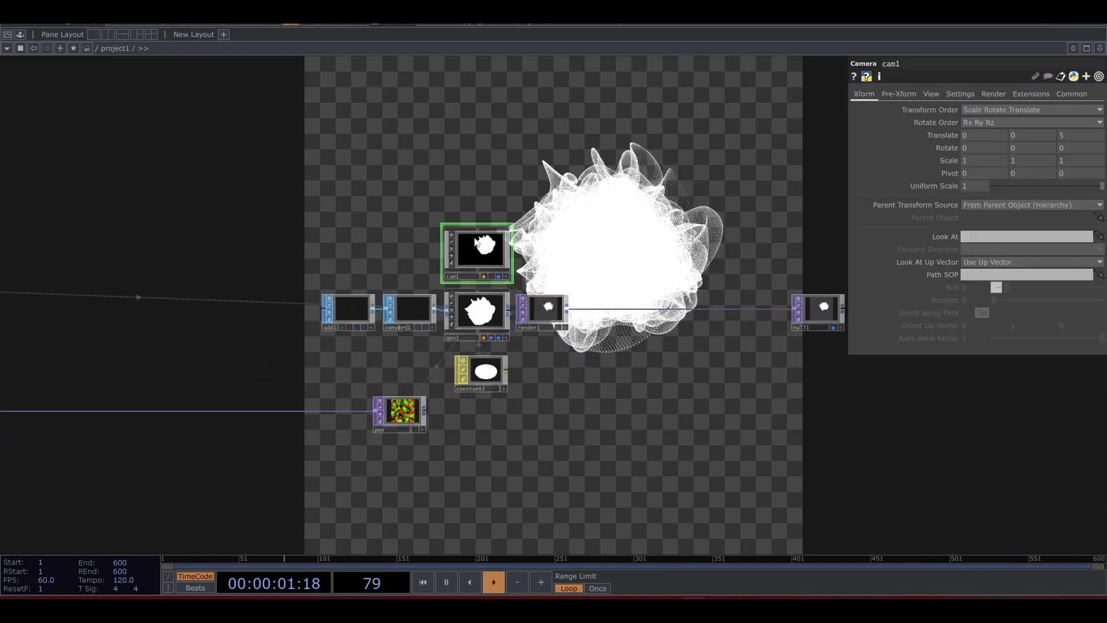
left_click(930, 94)
left_click(974, 109)
left_click(976, 132)
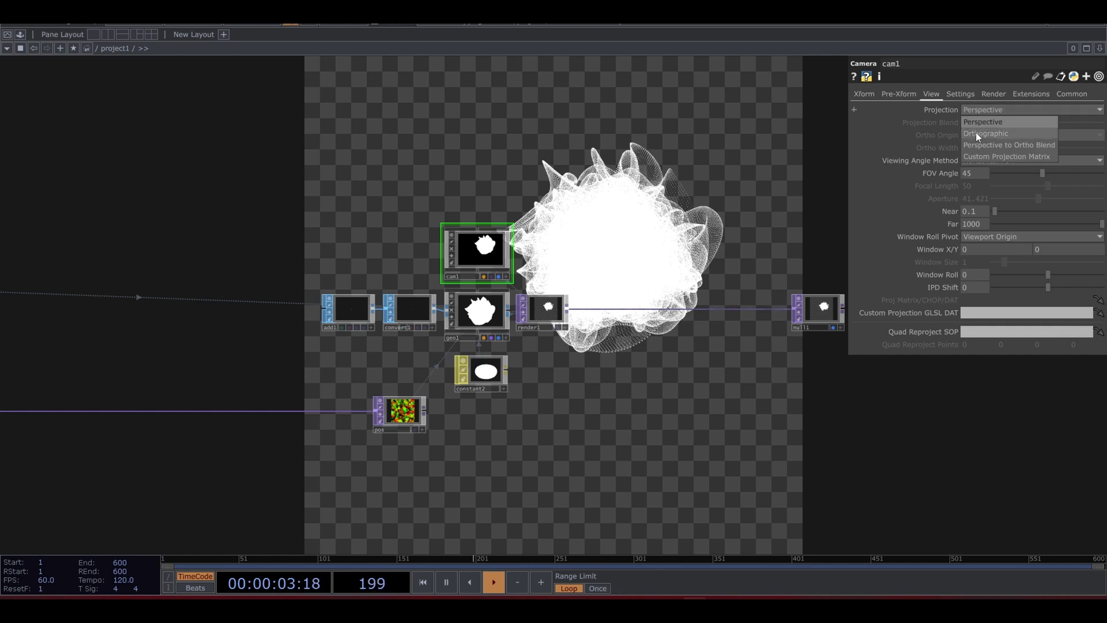
middle_click_drag(979, 149, 964, 143)
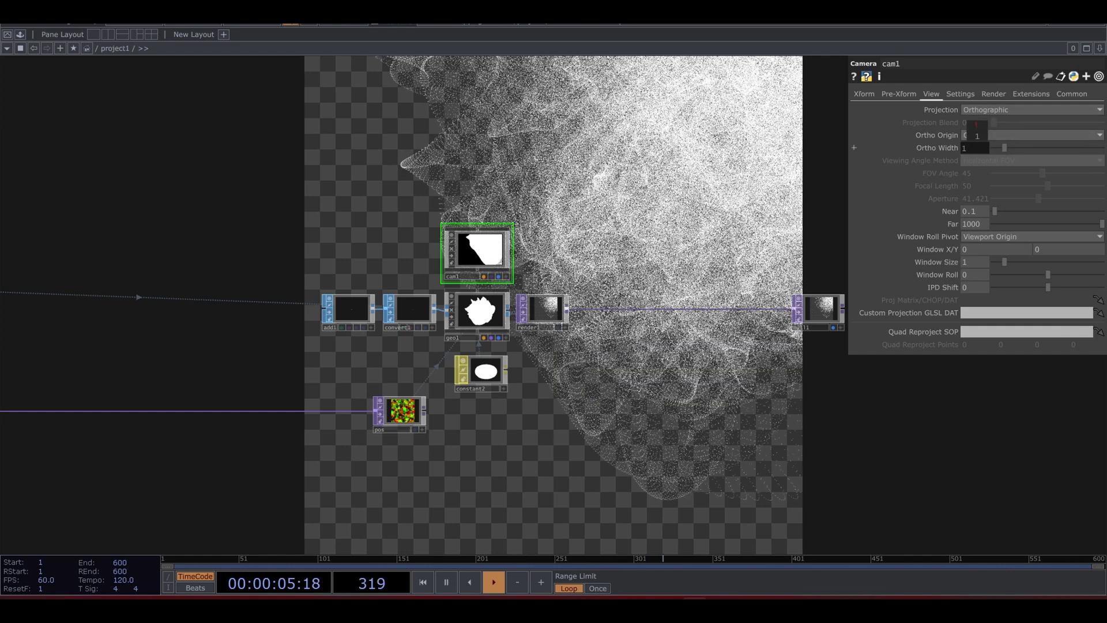
scroll(651, 262, "down", 4)
left_click(986, 138)
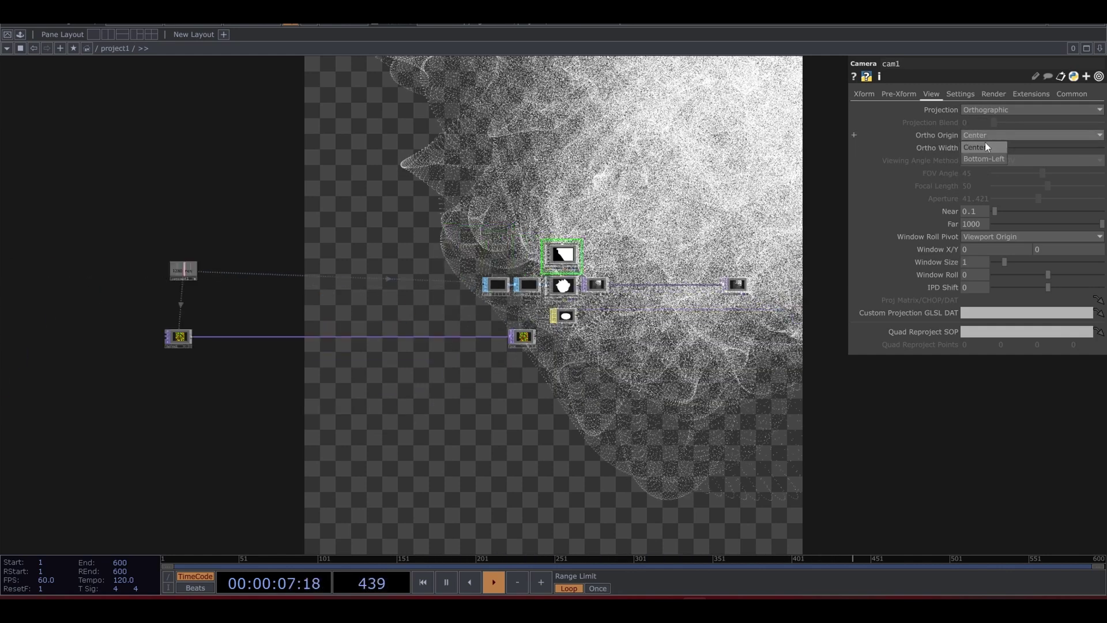
left_click(984, 159)
Set the position noise's amplitude to 0.1 and inspect the rendered point cloud
left_click_drag(191, 322, 295, 310)
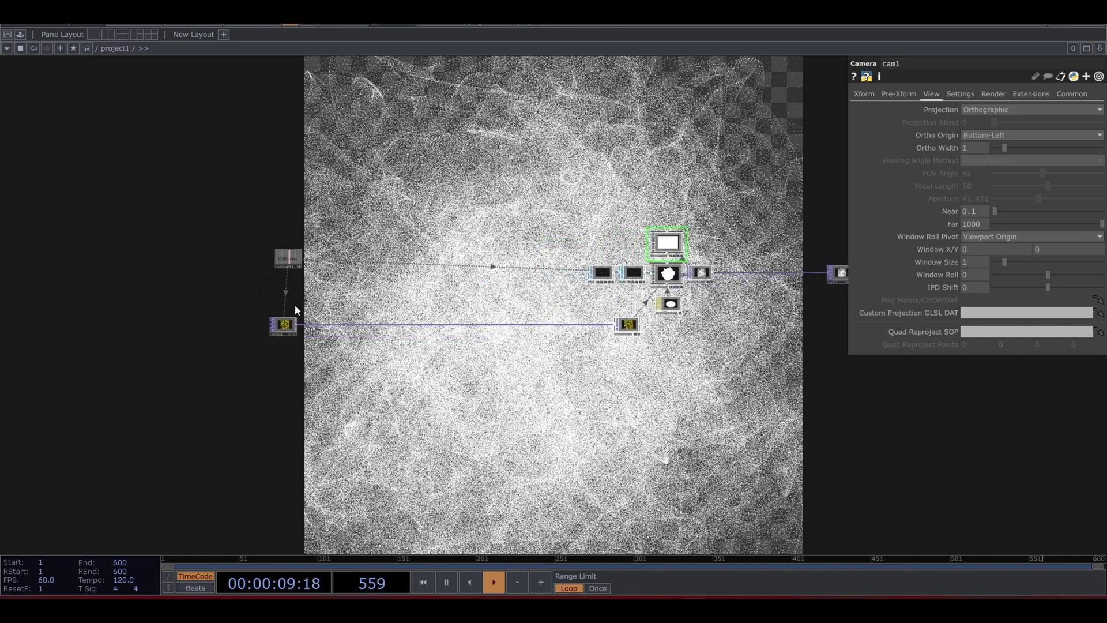
left_click(284, 326)
middle_click_drag(940, 212, 936, 190)
left_click_drag(755, 333, 512, 338)
scroll(495, 282, "up", 5)
scroll(419, 279, "up", 3)
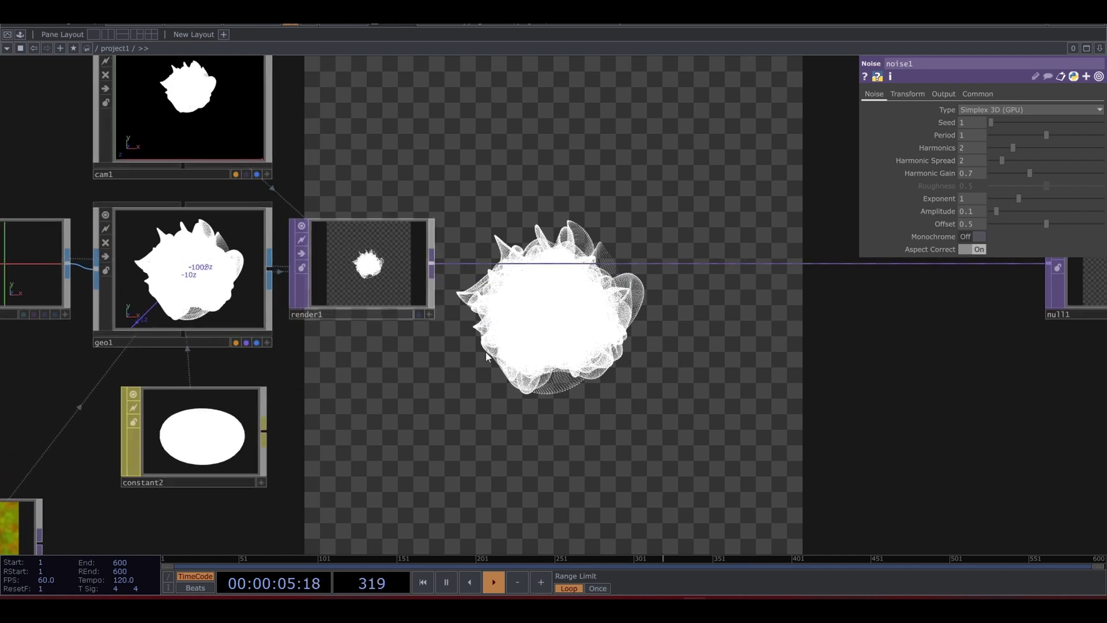
scroll(440, 317, "down", 7)
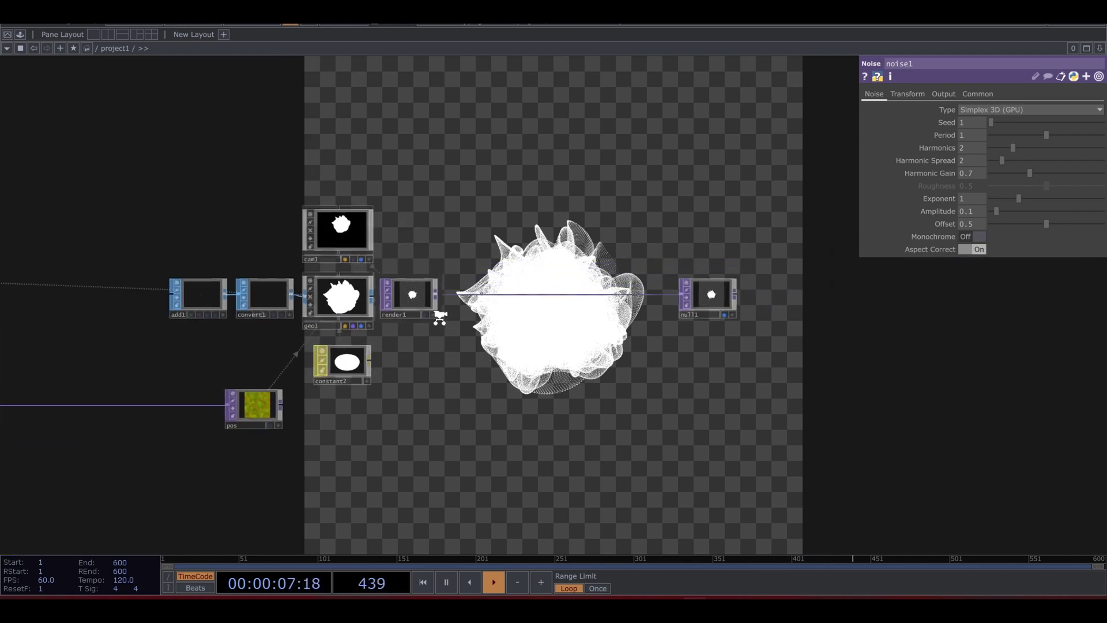
Change the position noise type to Random and set its amplitude to 0.05
left_click_drag(491, 377, 780, 372)
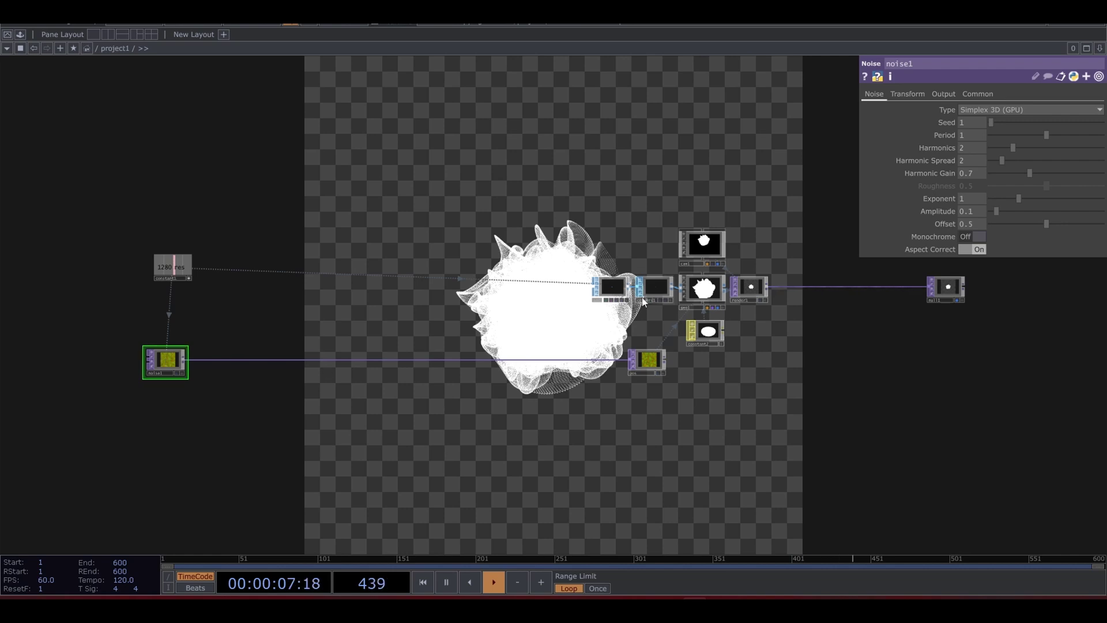
left_click(997, 110)
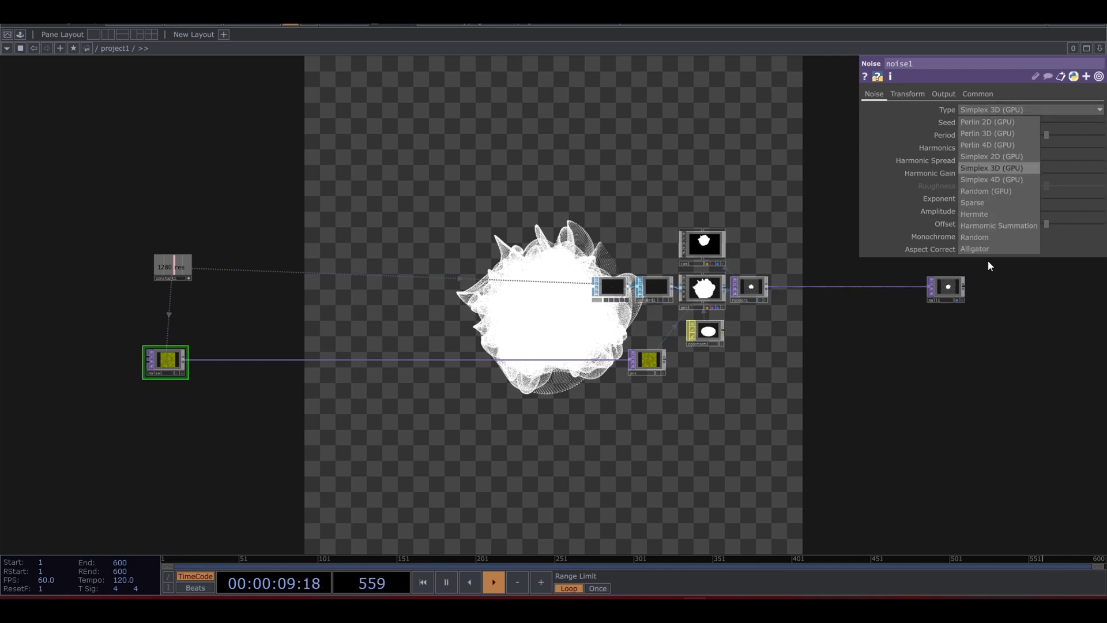
left_click(990, 238)
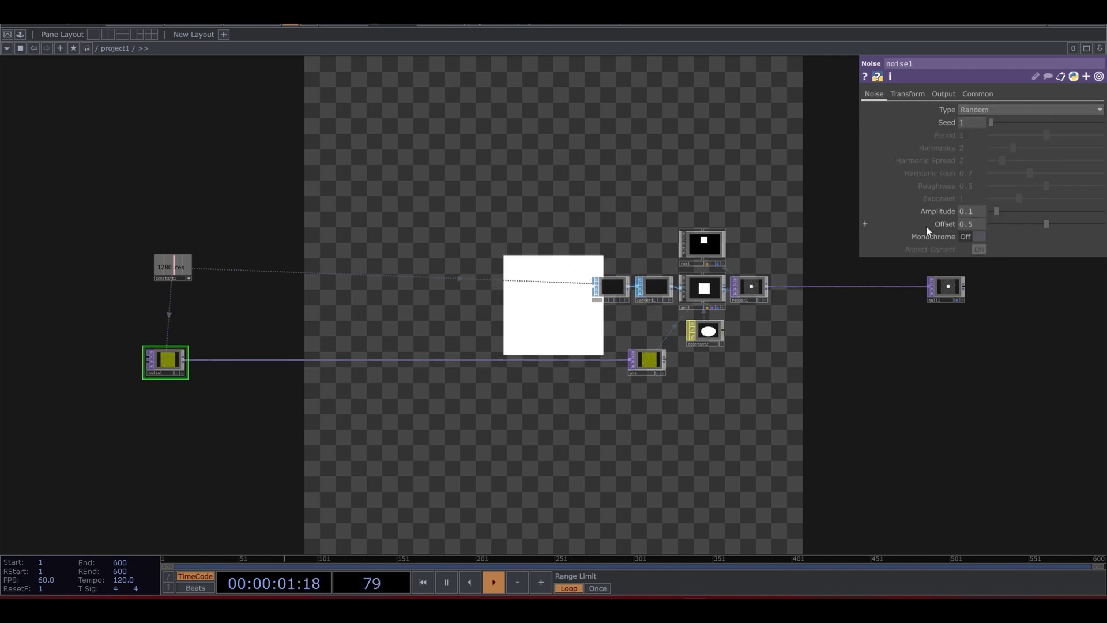
middle_click_drag(960, 213, 950, 191)
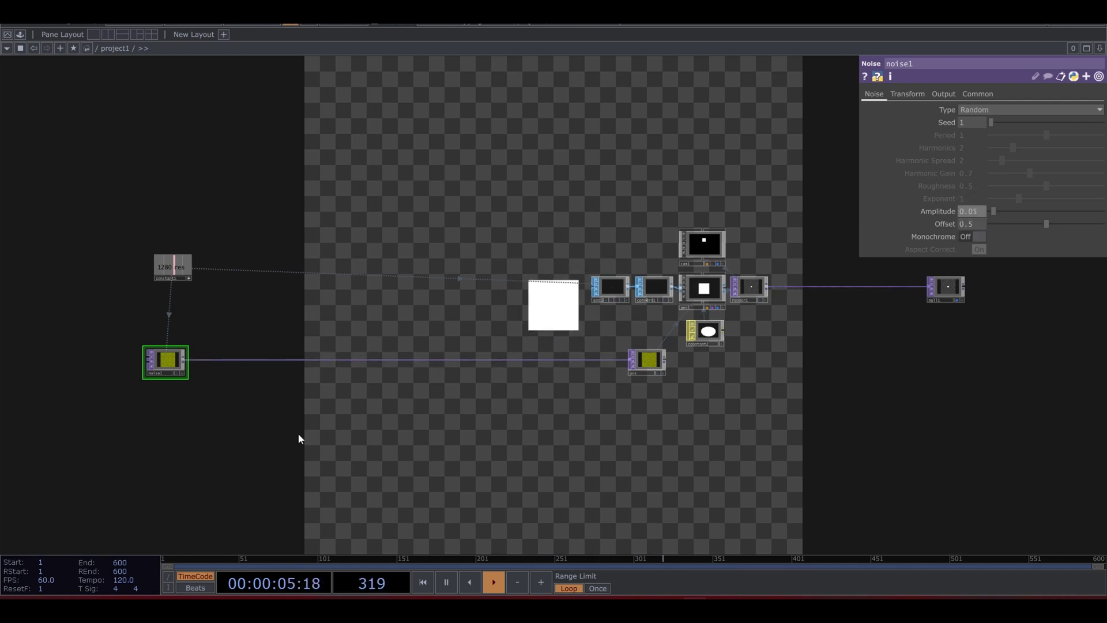
Insert a Feedback TOP on the wire between the noise and the pos null
left_click_drag(369, 390, 408, 375)
left_click_drag(583, 361, 503, 386)
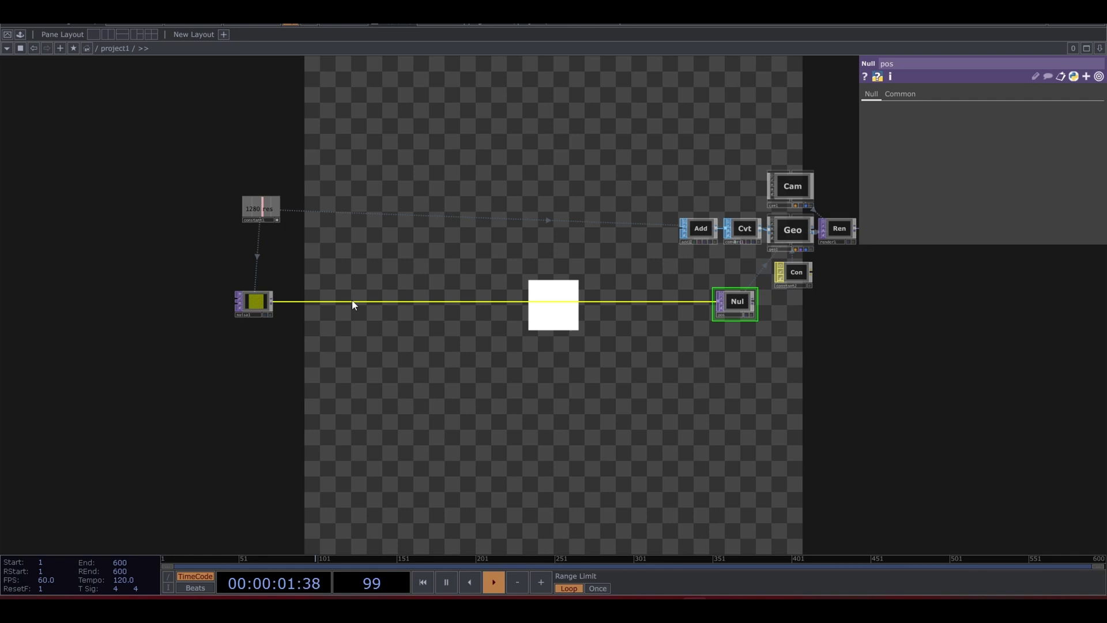
right_click(355, 302)
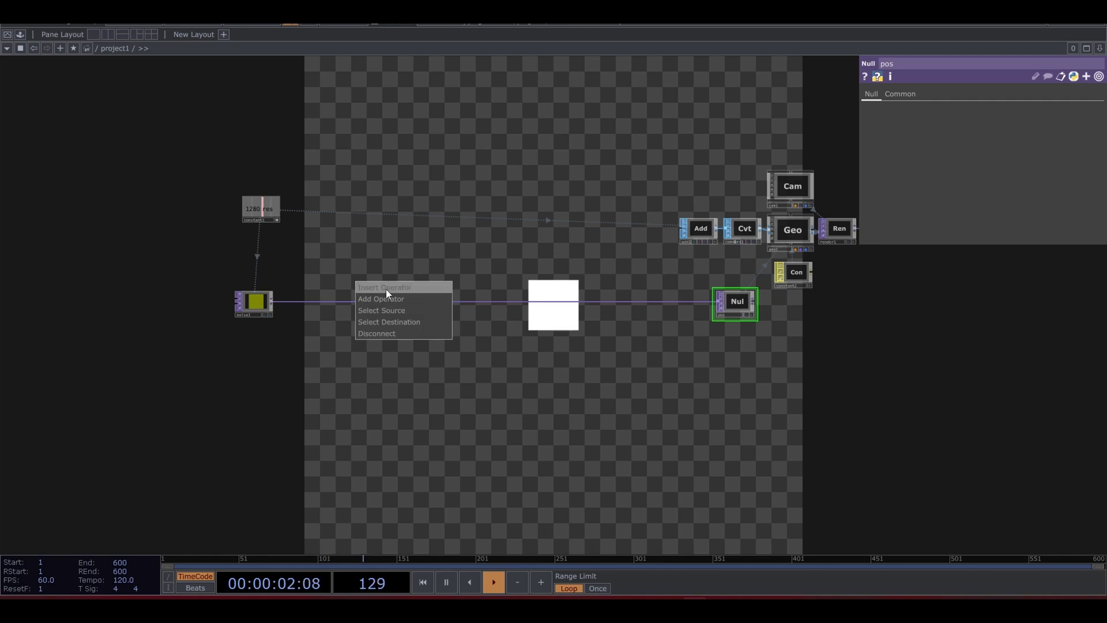
left_click(386, 289)
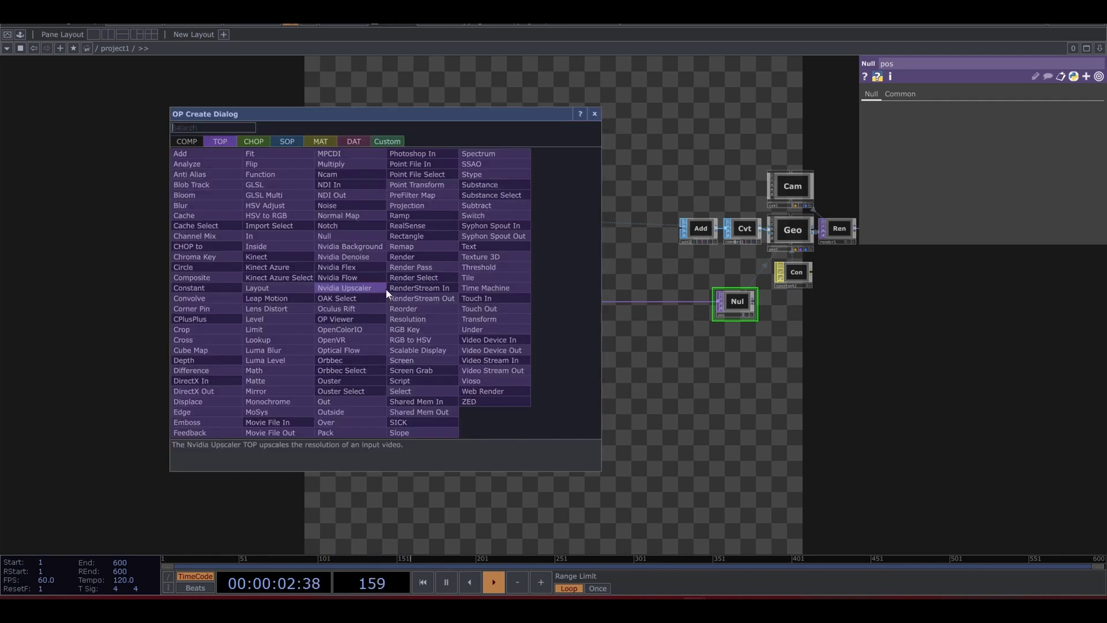
left_click(204, 425)
left_click(336, 303)
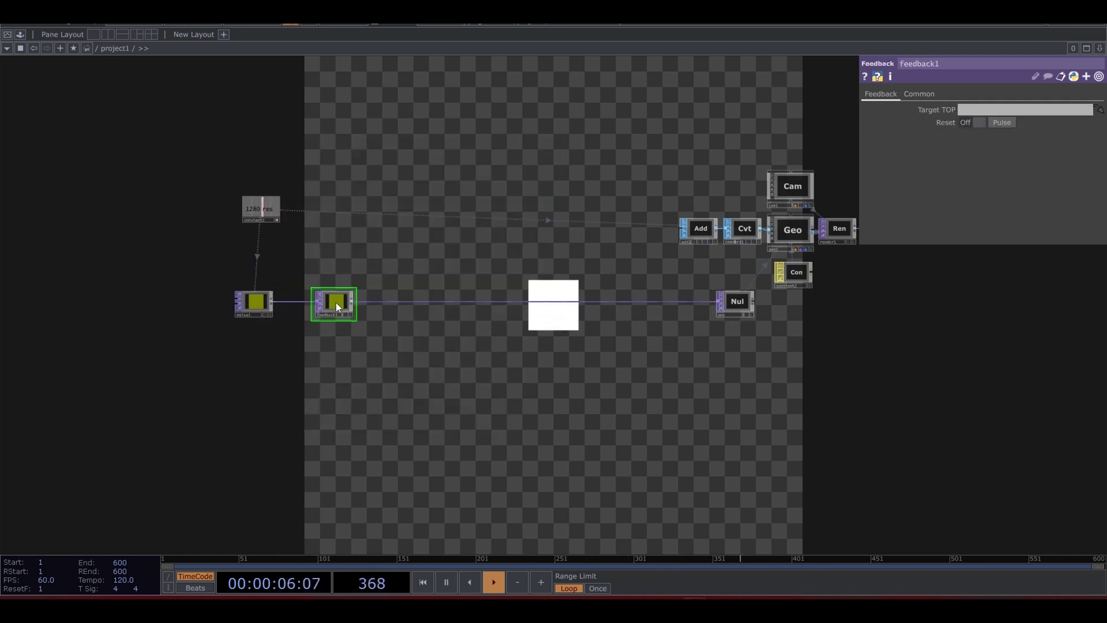
Add a Keyboard In CHOP directly above the resolution constant
key("Tab")
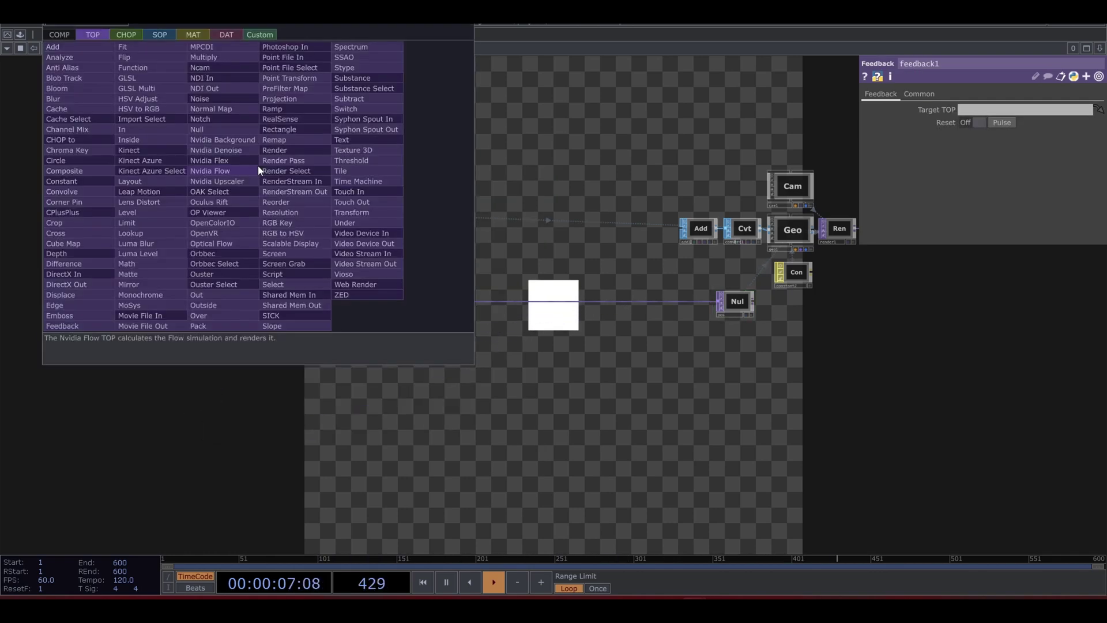
left_click(127, 33)
type("key")
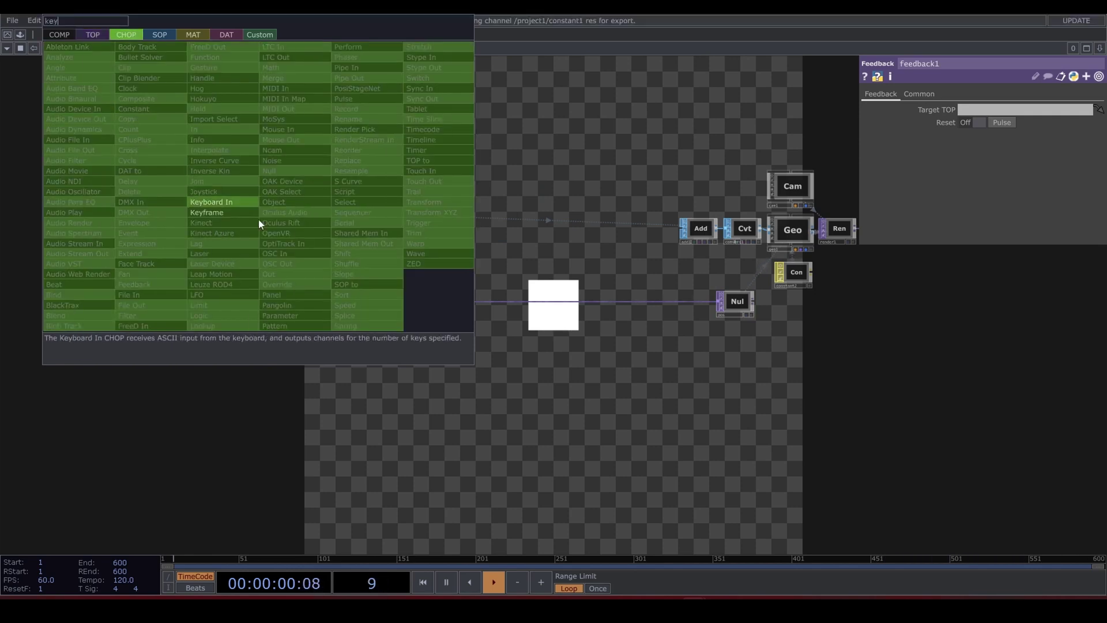
left_click(243, 202)
left_click(260, 177)
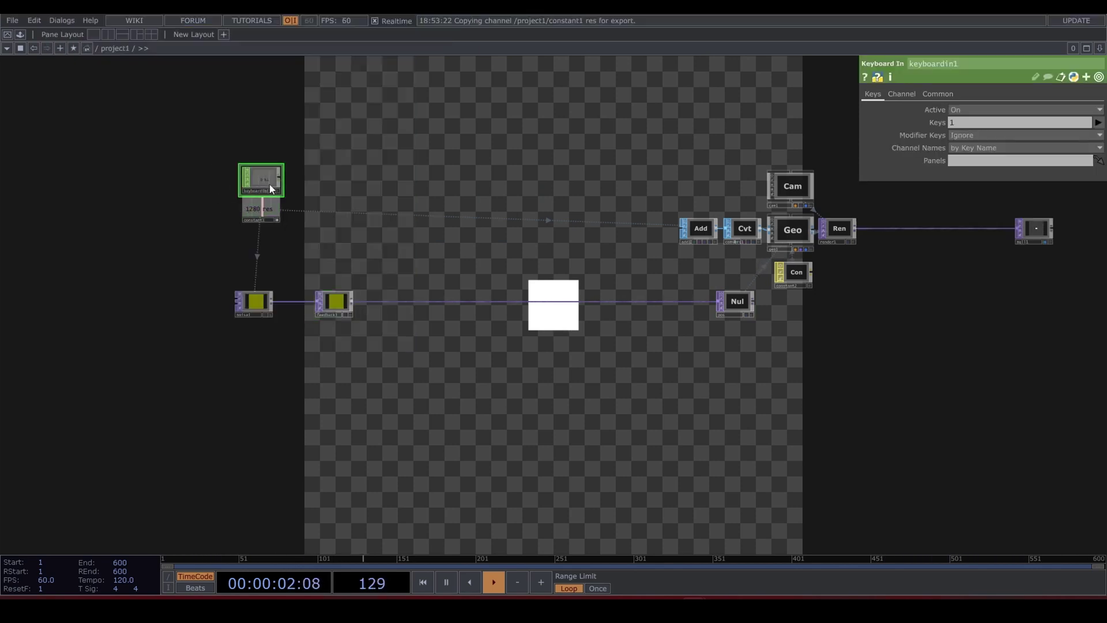
Drive the position feedback's Reset with a CHOP reference to the keyboard's k1 channel
left_click(334, 306)
left_click_drag(260, 180, 1009, 122)
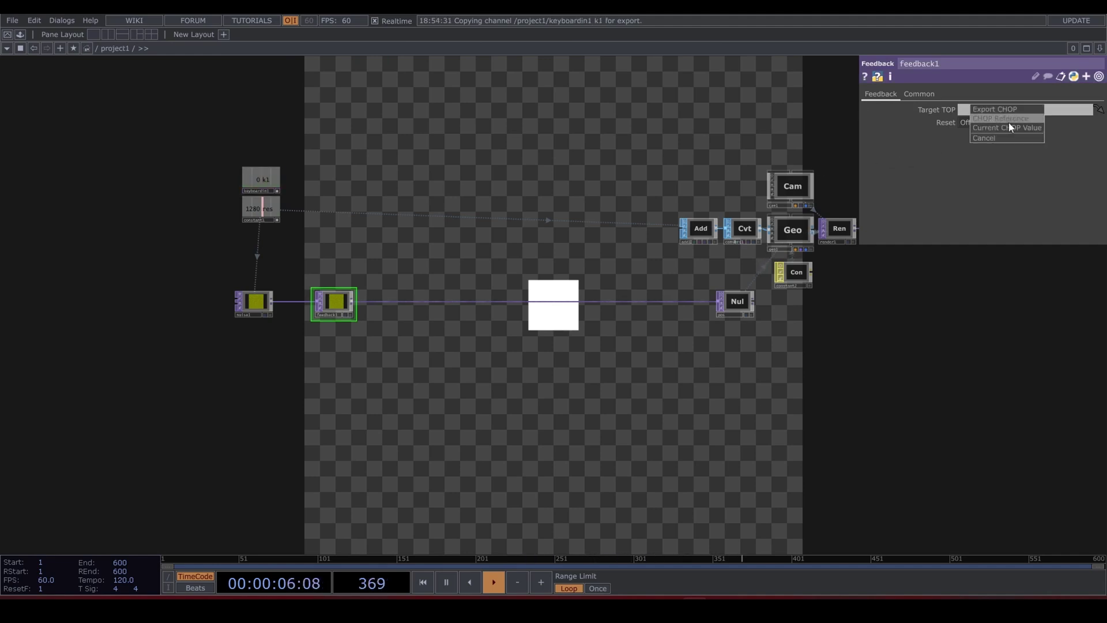
left_click(1008, 122)
Assign the pos null as the position feedback's Target TOP
left_click_drag(567, 363, 506, 361)
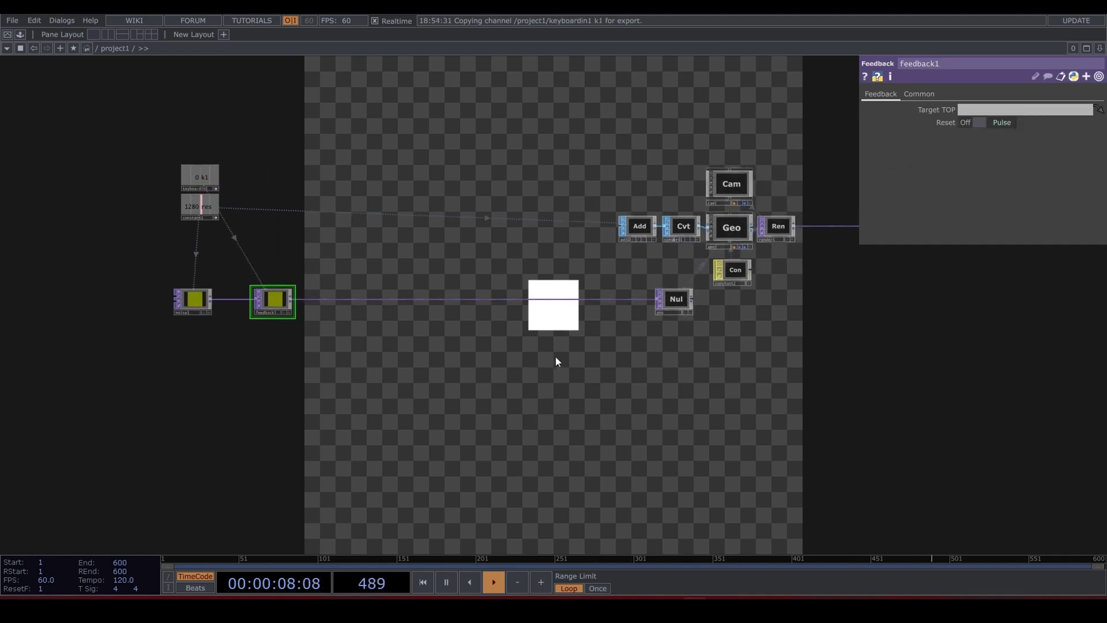
left_click_drag(681, 304, 274, 297)
left_click_drag(408, 337, 338, 345)
scroll(337, 335, "up", 3)
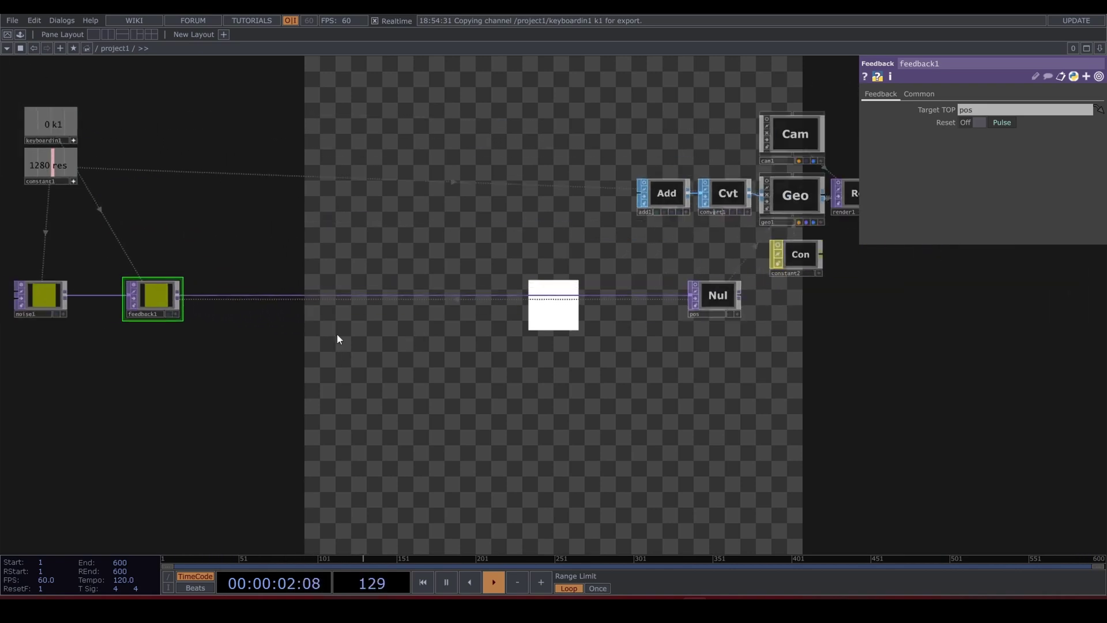
Branch a second Null TOP off the render's output and name it density
left_click_drag(418, 395, 467, 275)
left_click_drag(551, 248, 330, 355)
scroll(610, 310, "down", 3)
left_click_drag(692, 257, 630, 294)
middle_click_drag(629, 294, 597, 310)
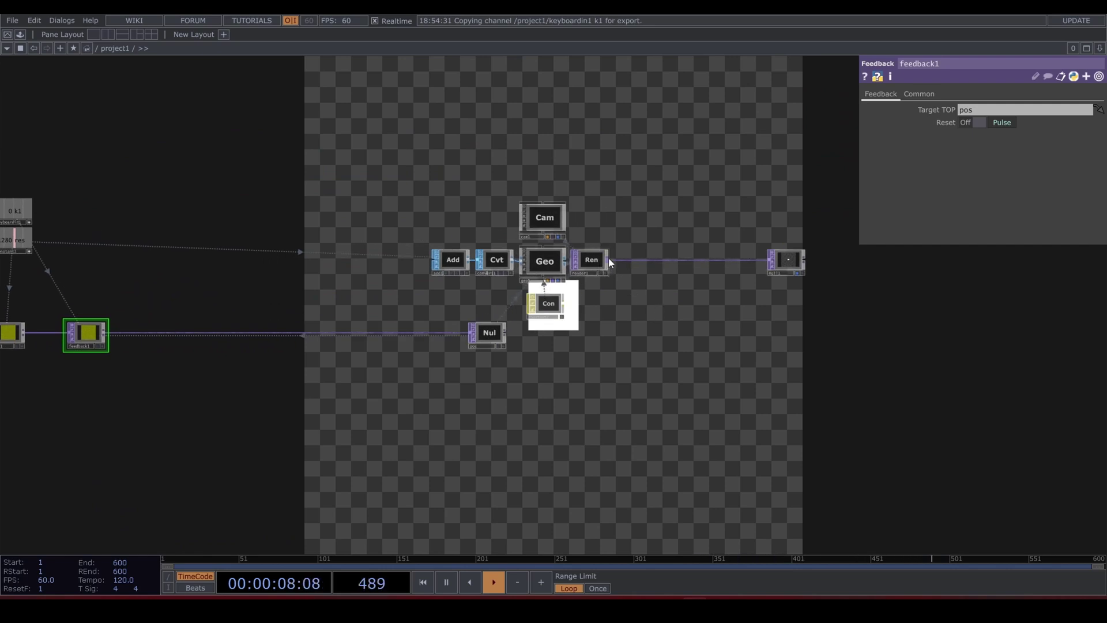
left_click(608, 260)
left_click(653, 207)
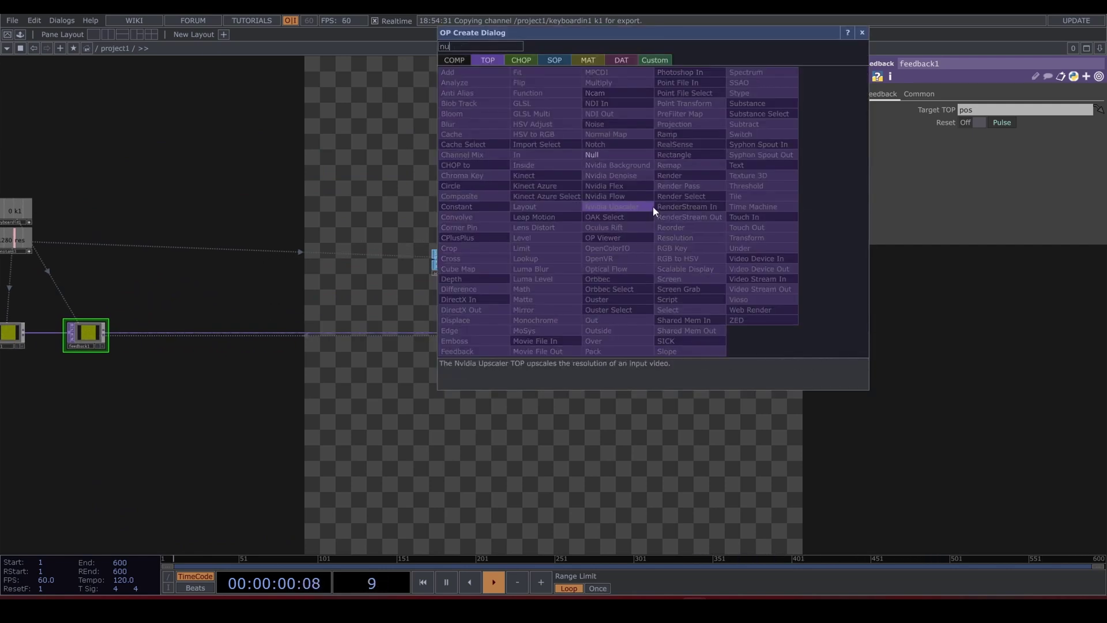
left_click(610, 155)
left_click(653, 215)
scroll(654, 219, "up", 4)
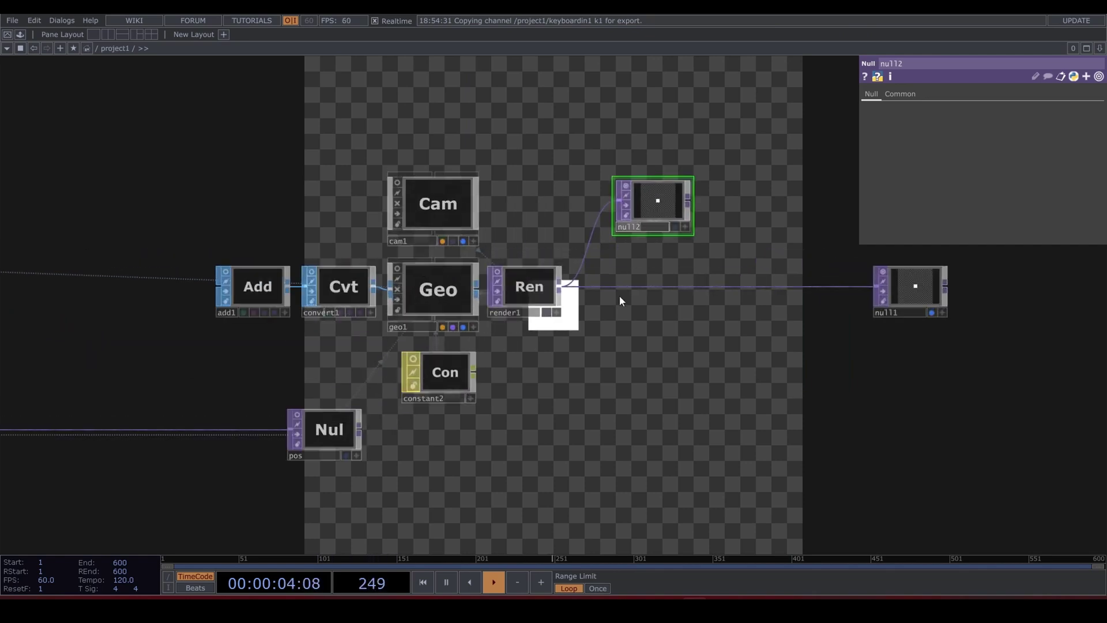
type("density")
key("Return")
Add a Constant TOP below the position feedback
scroll(664, 314, "down", 3)
left_click_drag(663, 314, 873, 326)
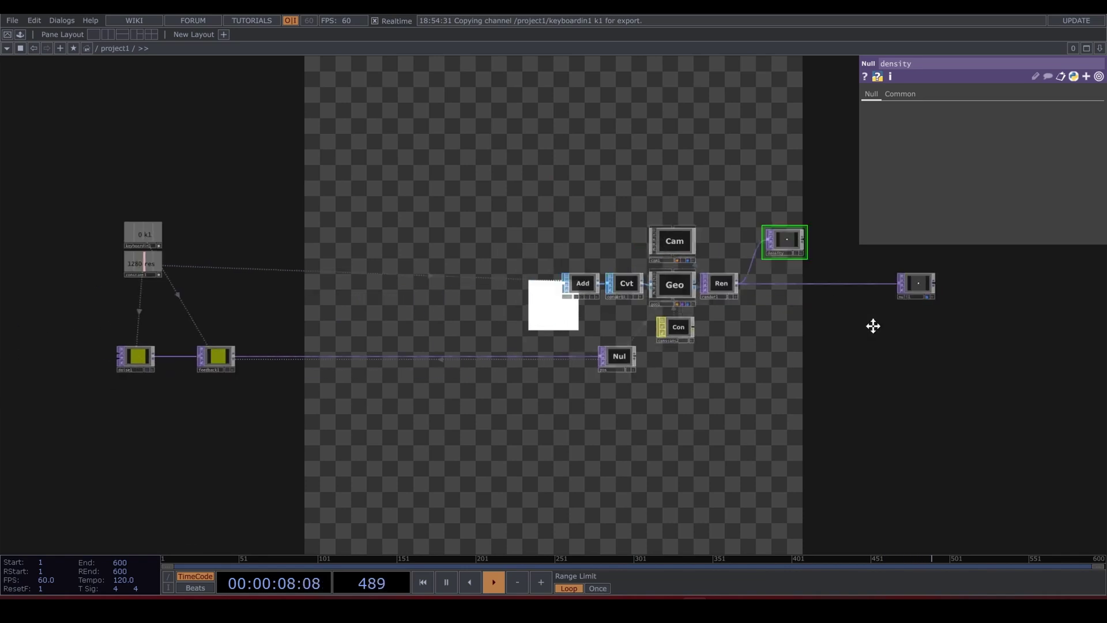
key("Tab")
type("c")
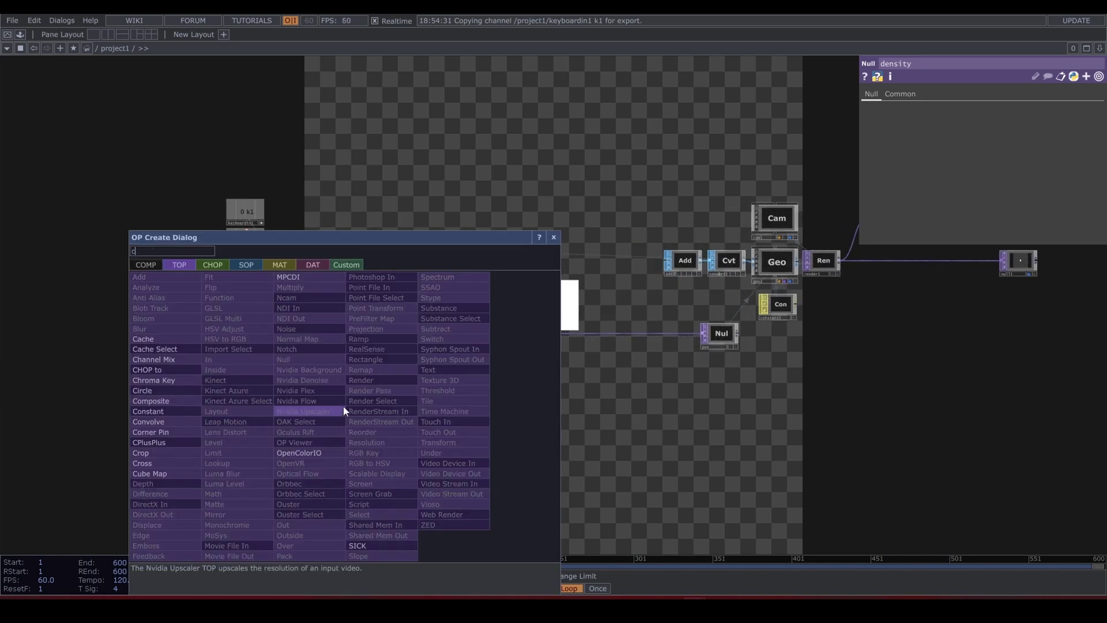
left_click(175, 413)
left_click(318, 433)
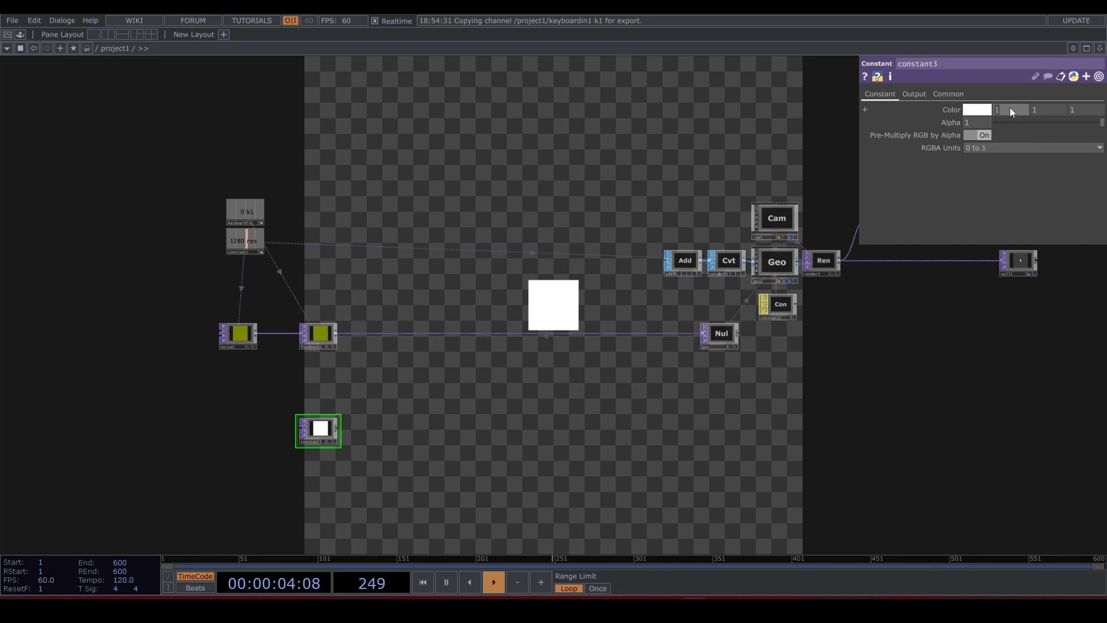
Set the new constant's color to black with red, green and blue at 0
type("0")
left_click(1040, 106)
type("0")
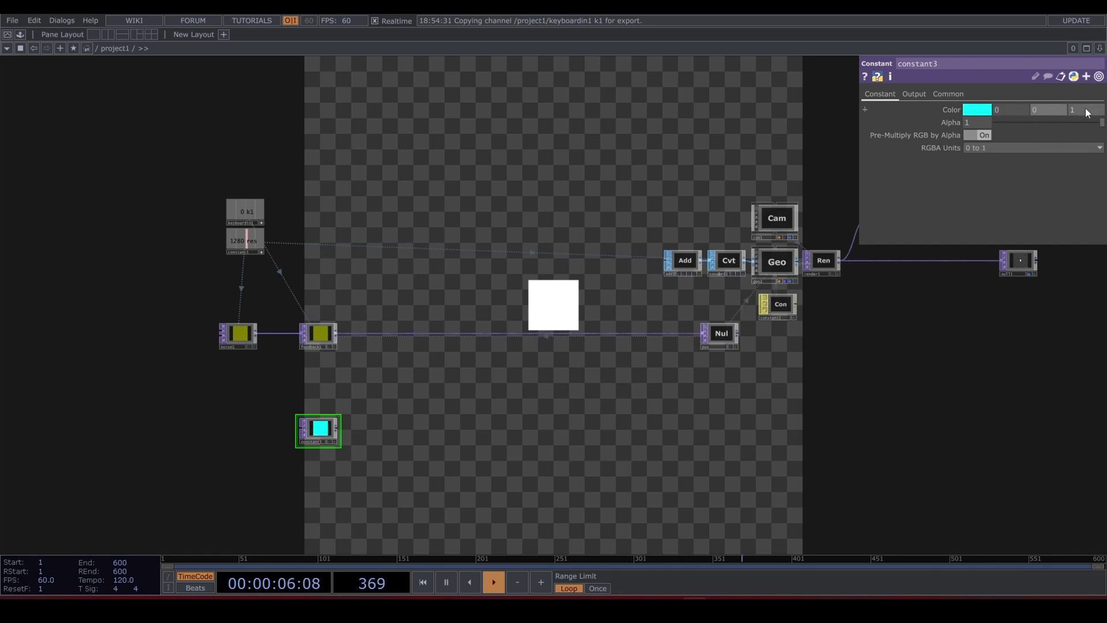
left_click_drag(1086, 108, 1027, 93)
Set the black constant's pixel format to 32-bit float (RG) and link its 1280 x 1280 resolution to the res channel
left_click(942, 94)
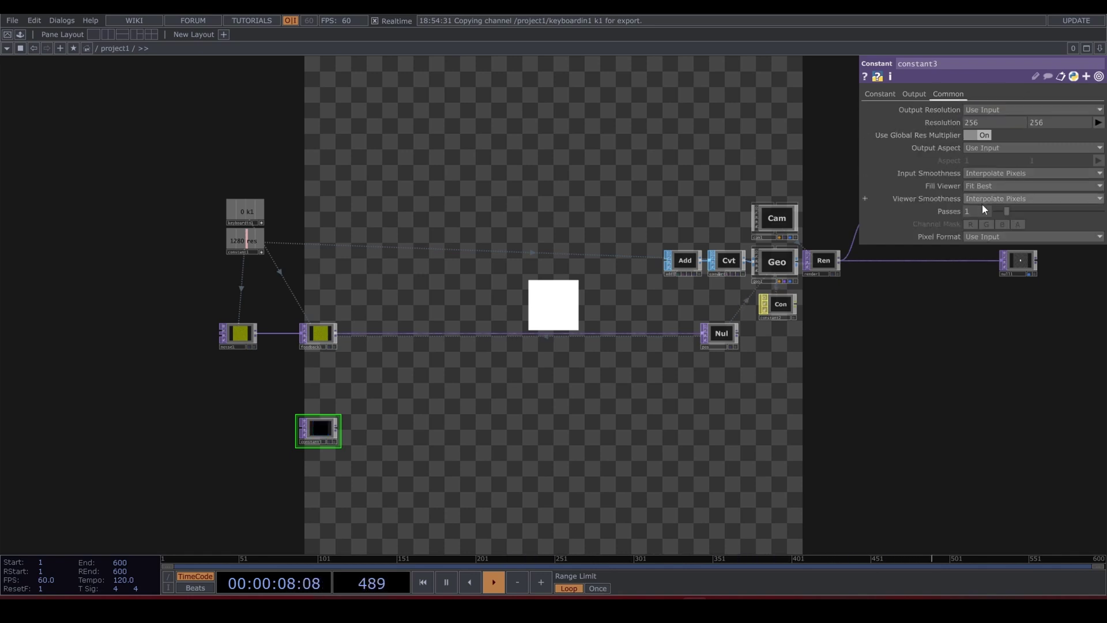
left_click(1005, 235)
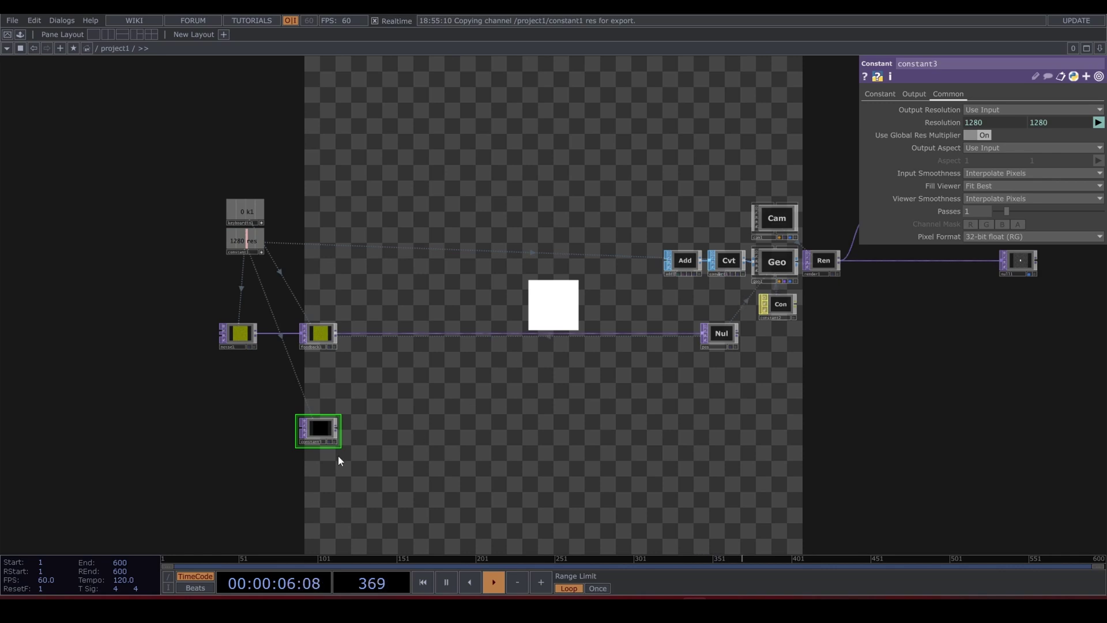
Duplicate the position feedback, place the copy beside the black constant and wire the constant into it
left_click(323, 340)
key("ctrl+c")
key("ctrl+v")
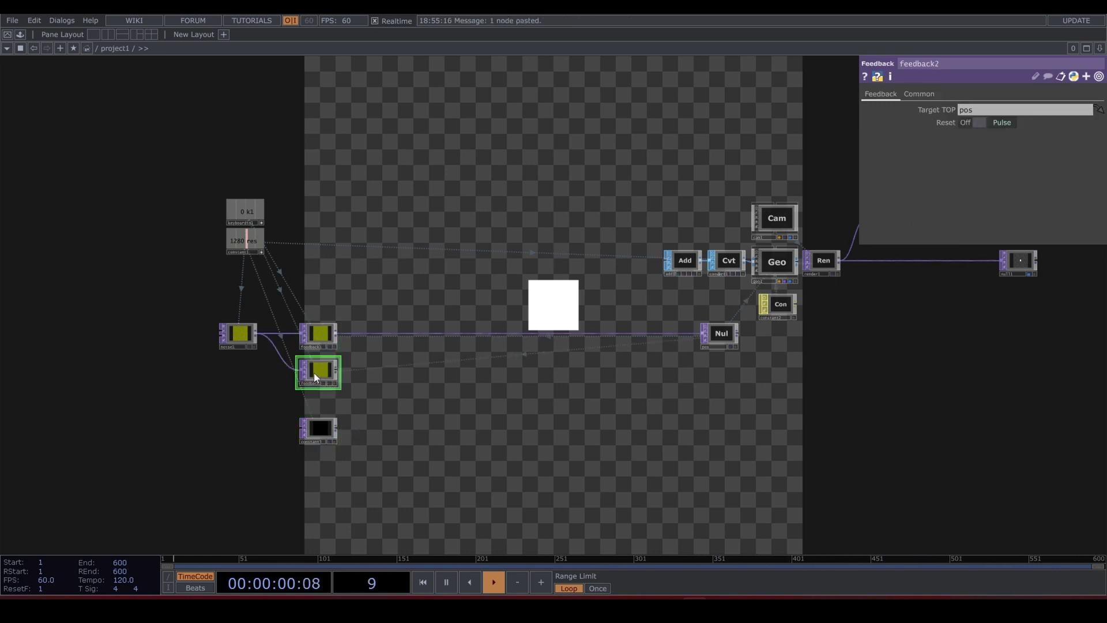
left_click_drag(314, 373, 365, 428)
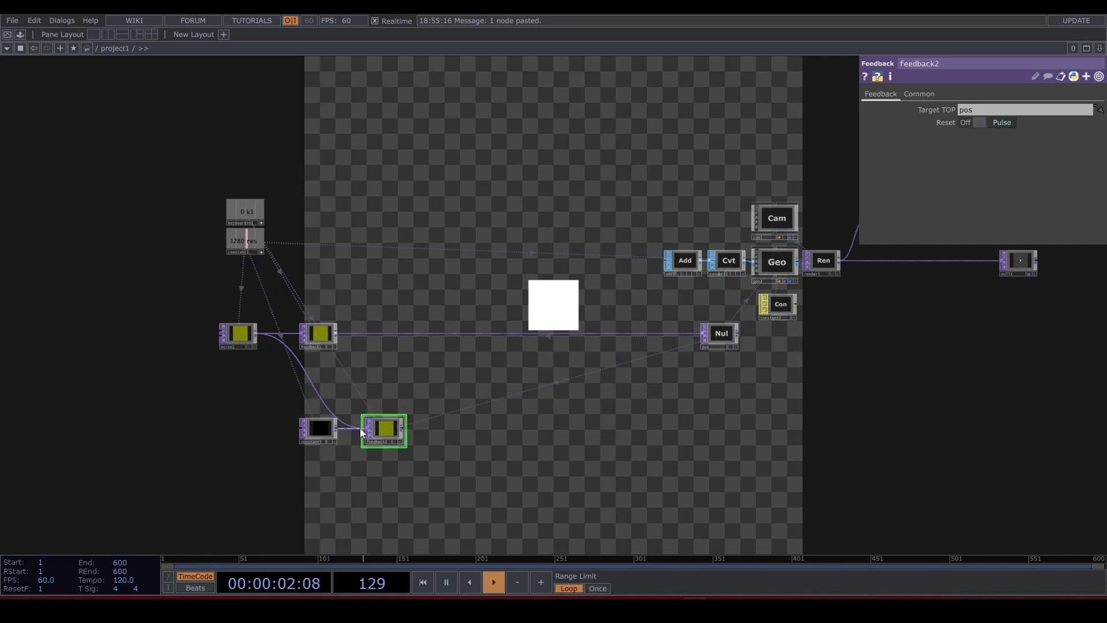
Assign the density null as the duplicated feedback's Target TOP
left_click_drag(741, 400, 640, 399)
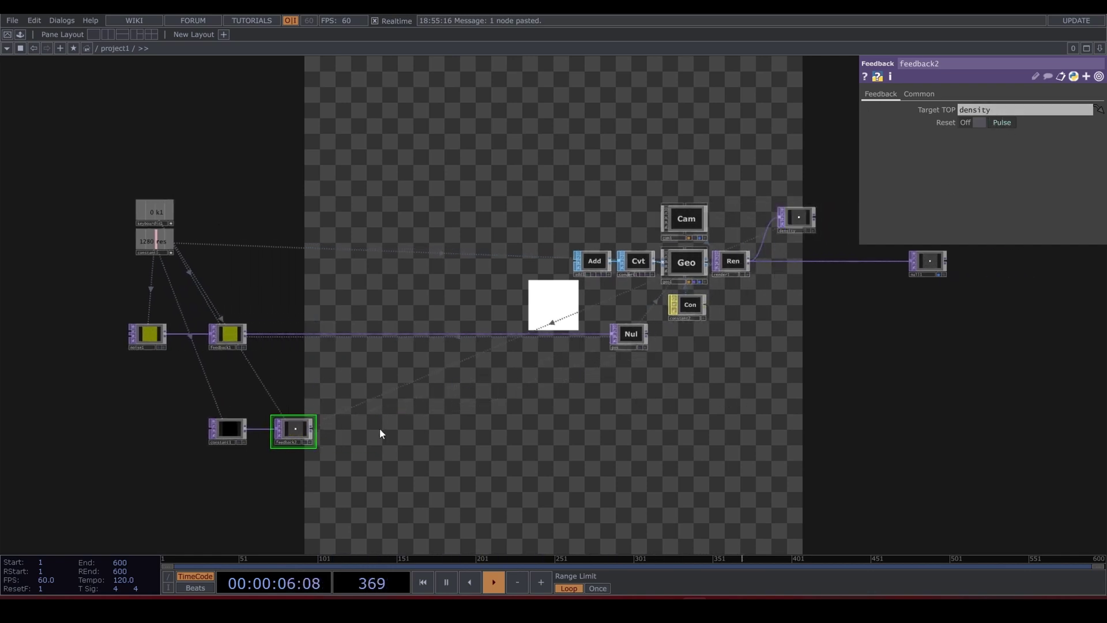
left_click_drag(380, 428, 415, 415)
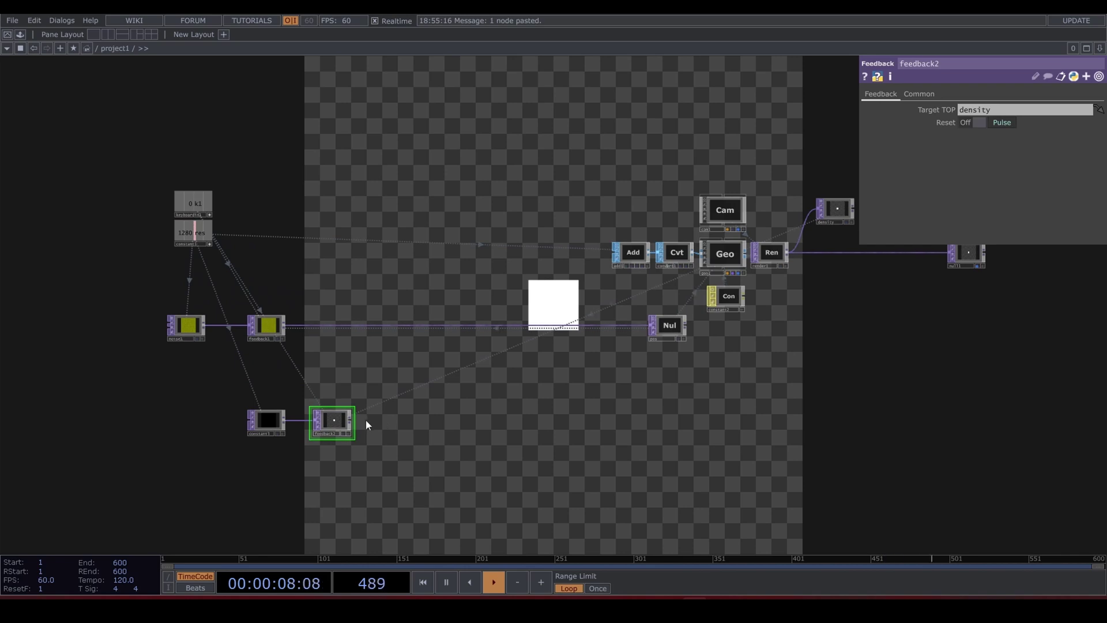
Add a Slope TOP fed by the density feedback, leaving a gap between the two nodes
scroll(362, 421, "up", 2)
left_click(345, 423)
key("Tab")
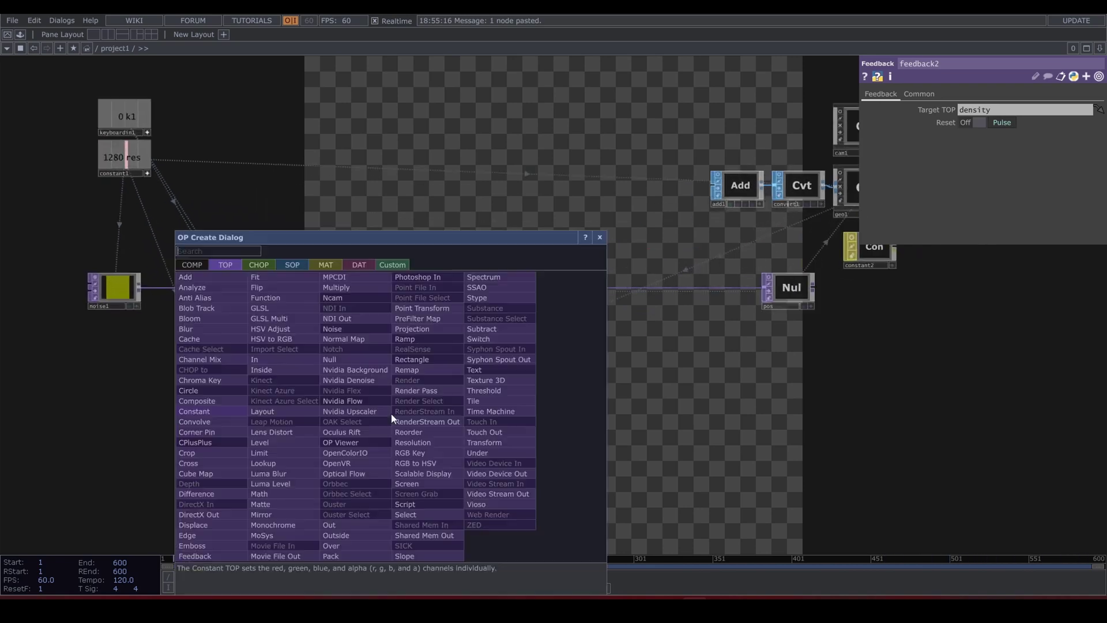
type("slo")
left_click(428, 557)
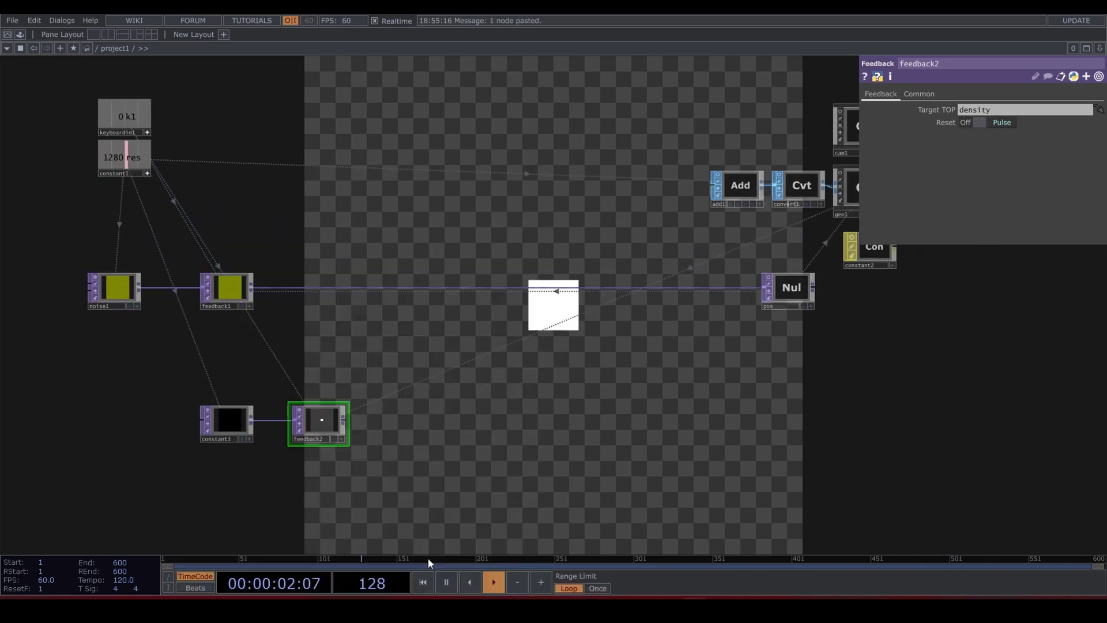
left_click(346, 421)
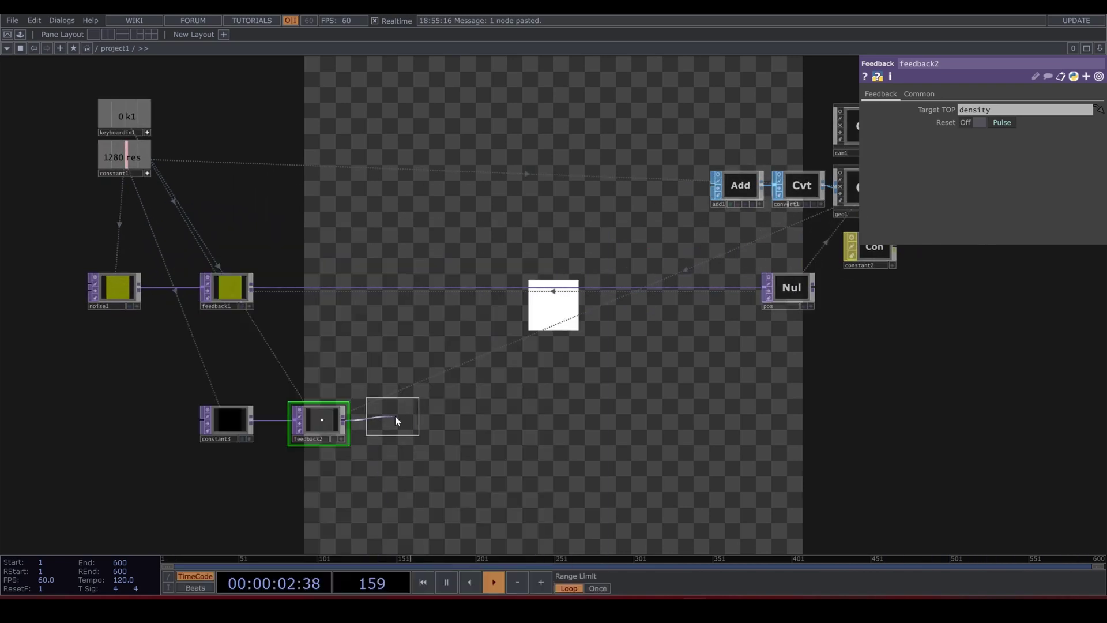
left_click(491, 422)
Set the slope's zero point to 0, with green as Vertical Luminance and blue as Zero
left_click_drag(1015, 180, 928, 174)
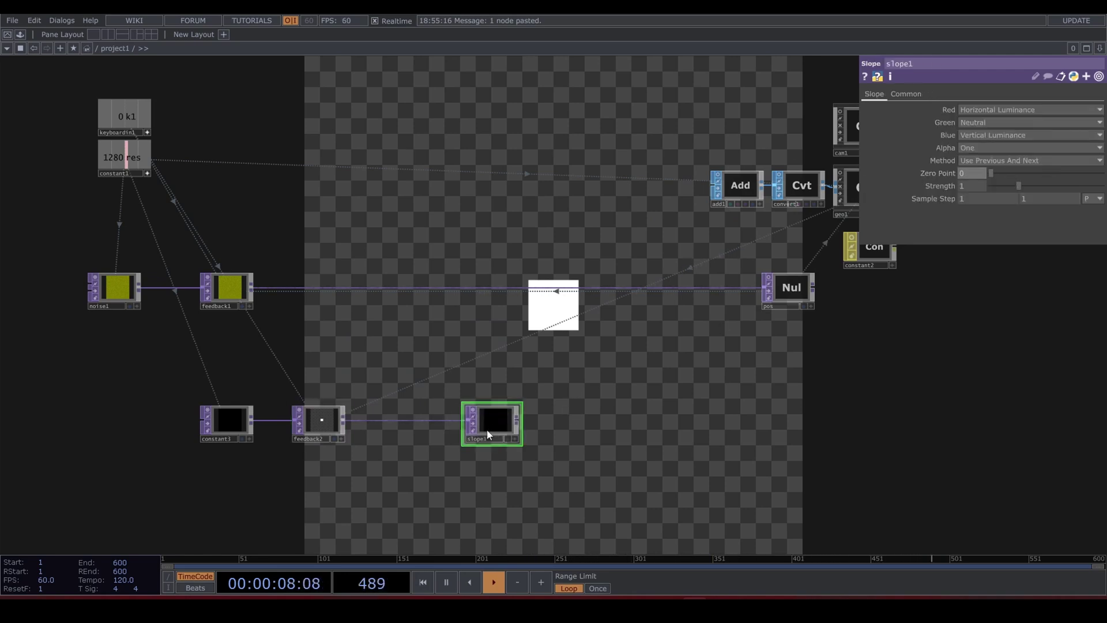
scroll(510, 427, "up", 5)
left_click(972, 123)
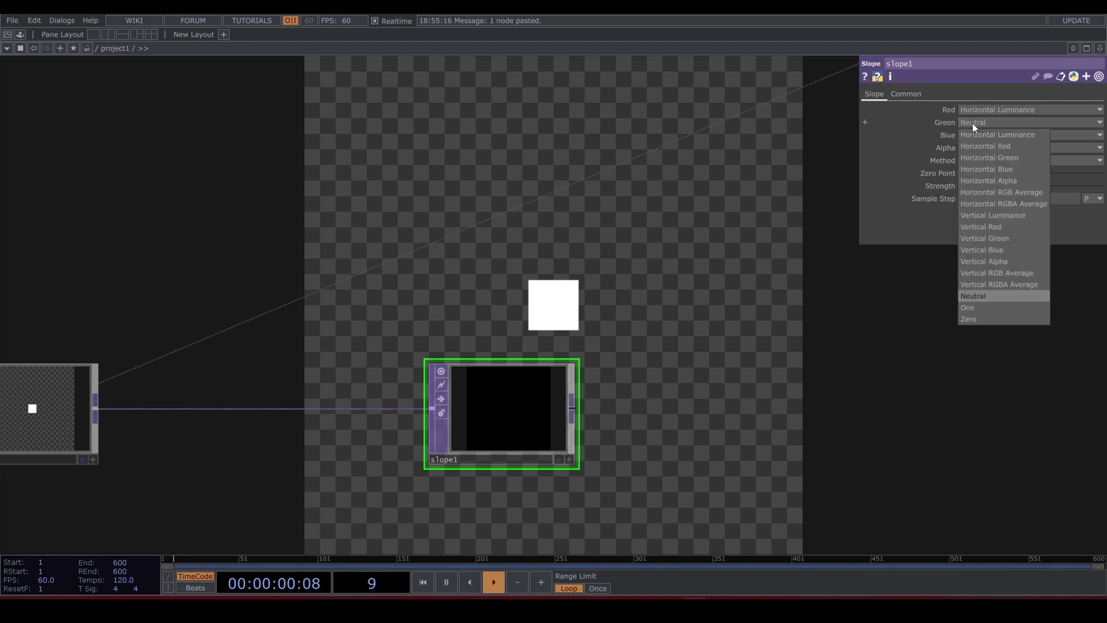
left_click(1012, 212)
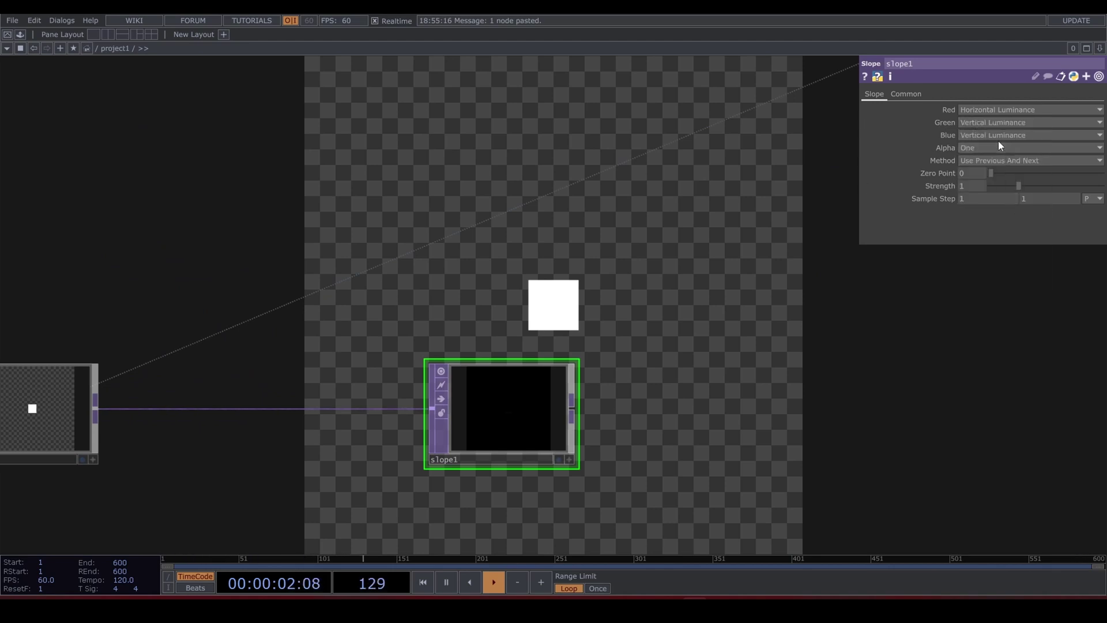
left_click(998, 136)
left_click(992, 332)
Set the slope's pixel format to 32-bit float (RG)
left_click(906, 95)
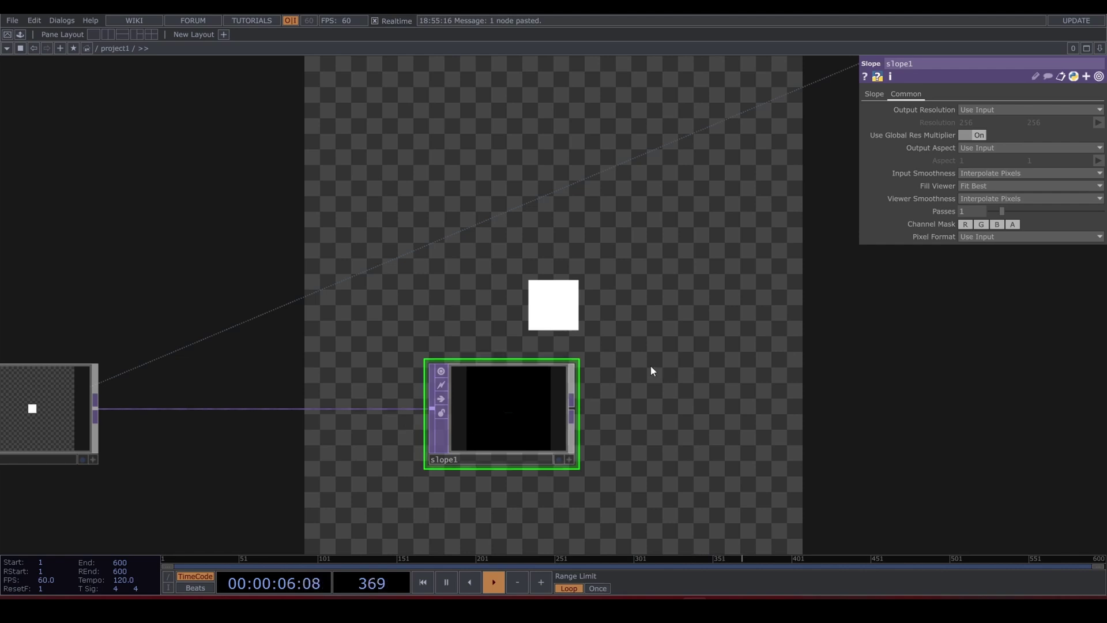
left_click(1001, 237)
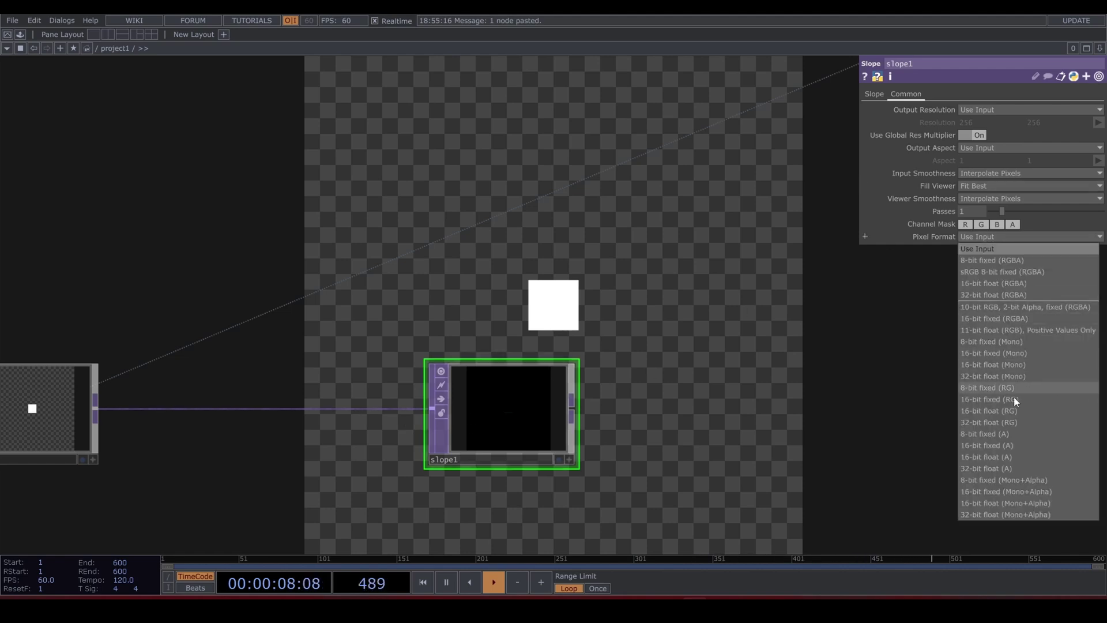
left_click(1011, 424)
Insert an Add TOP on the wire between the position feedback and the pos null
scroll(597, 372, "down", 4)
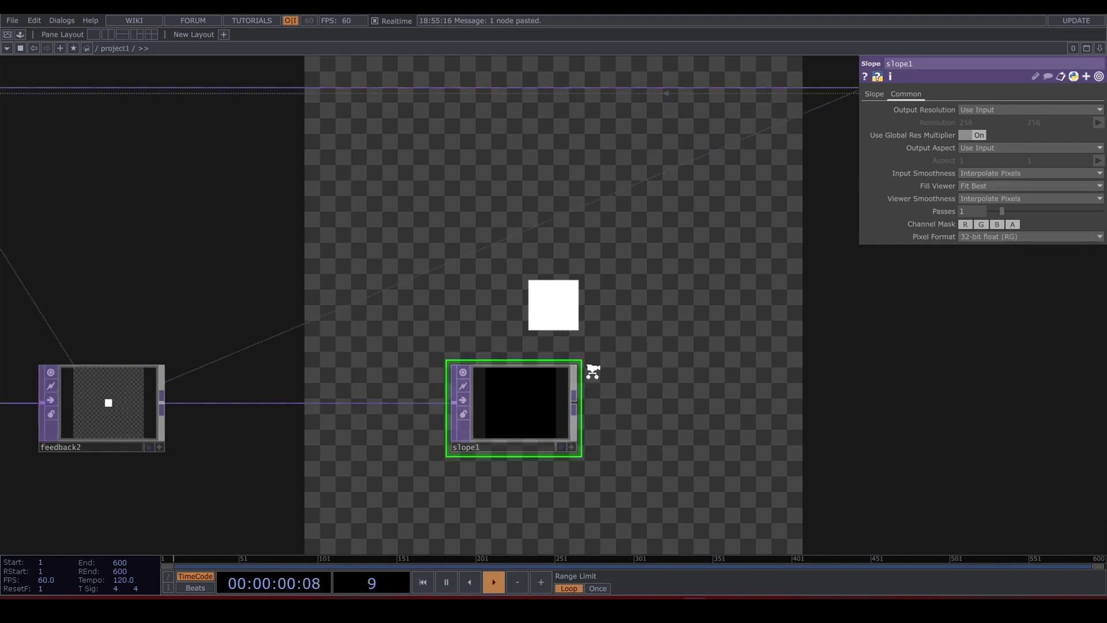
left_click_drag(556, 405, 499, 405)
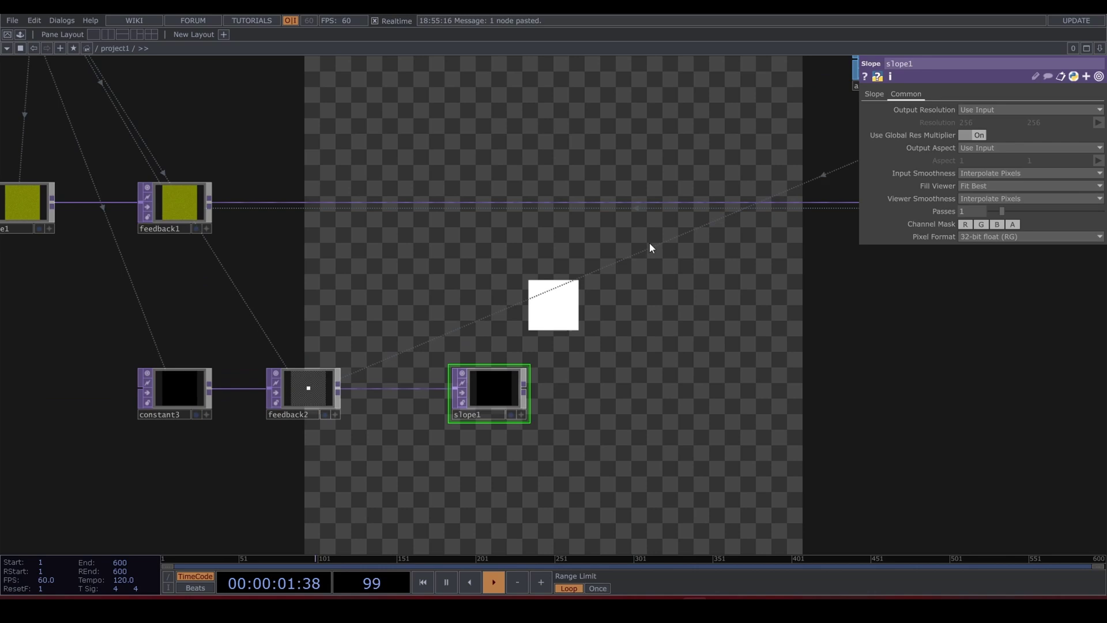
right_click(677, 205)
left_click(721, 190)
type("ad")
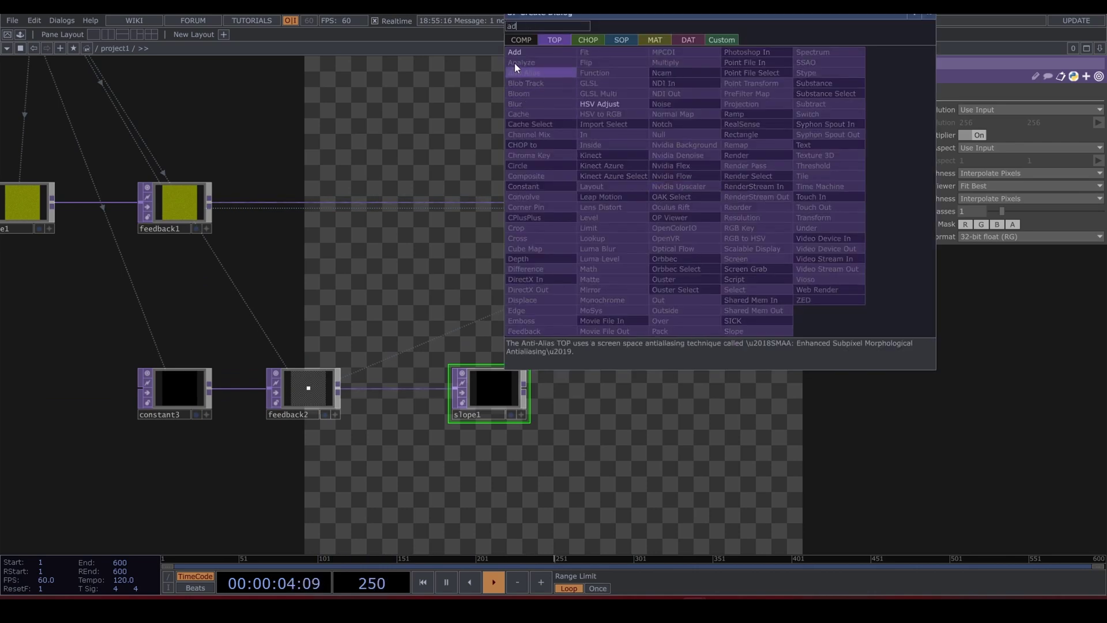
left_click(522, 53)
left_click(718, 205)
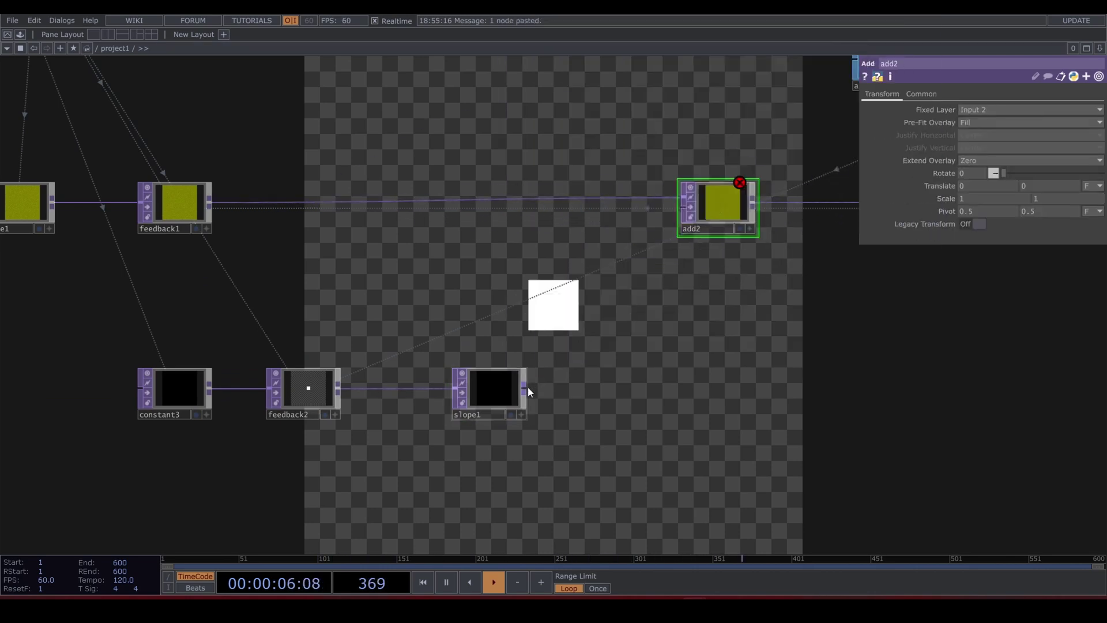
Connect the slope's output to the Add TOP's second input
left_click(669, 217)
left_click_drag(553, 443, 634, 427)
right_click_drag(618, 444, 267, 363)
left_click_drag(267, 366, 267, 366)
left_click_drag(563, 376, 463, 376)
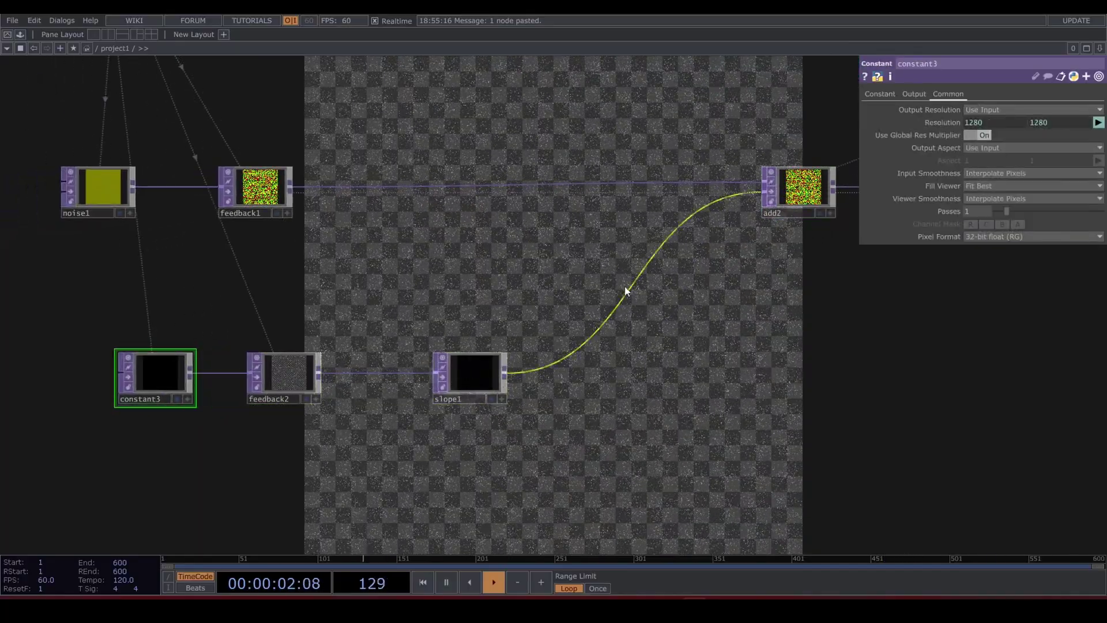
Insert a Remap TOP between the slope and the Add TOP, and wire the position feedback into its second input
right_click(634, 282)
left_click(677, 272)
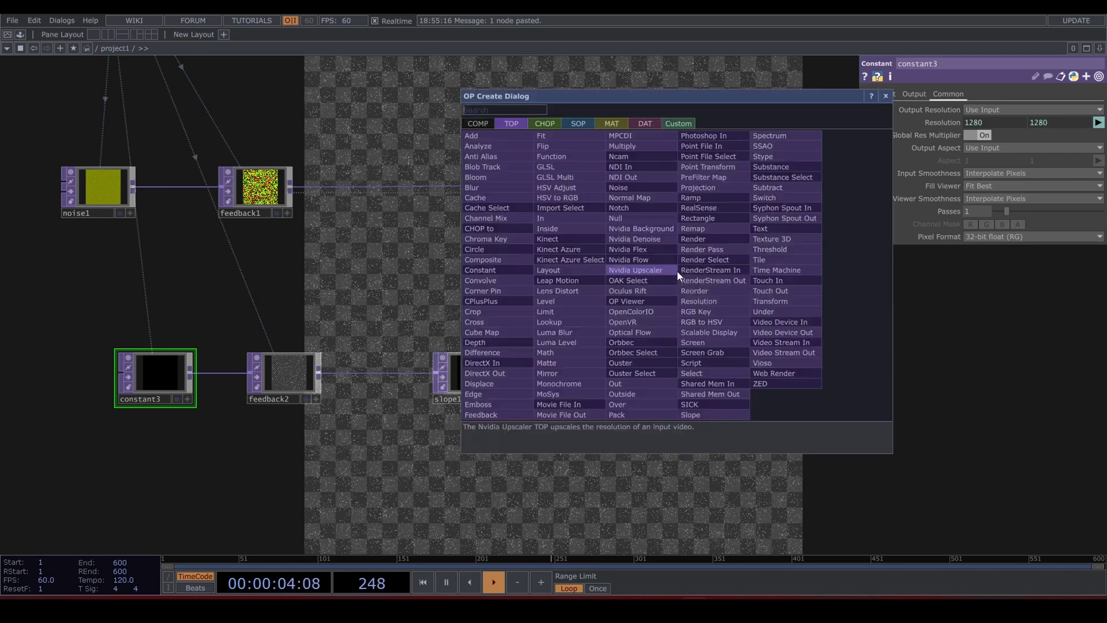
left_click(707, 228)
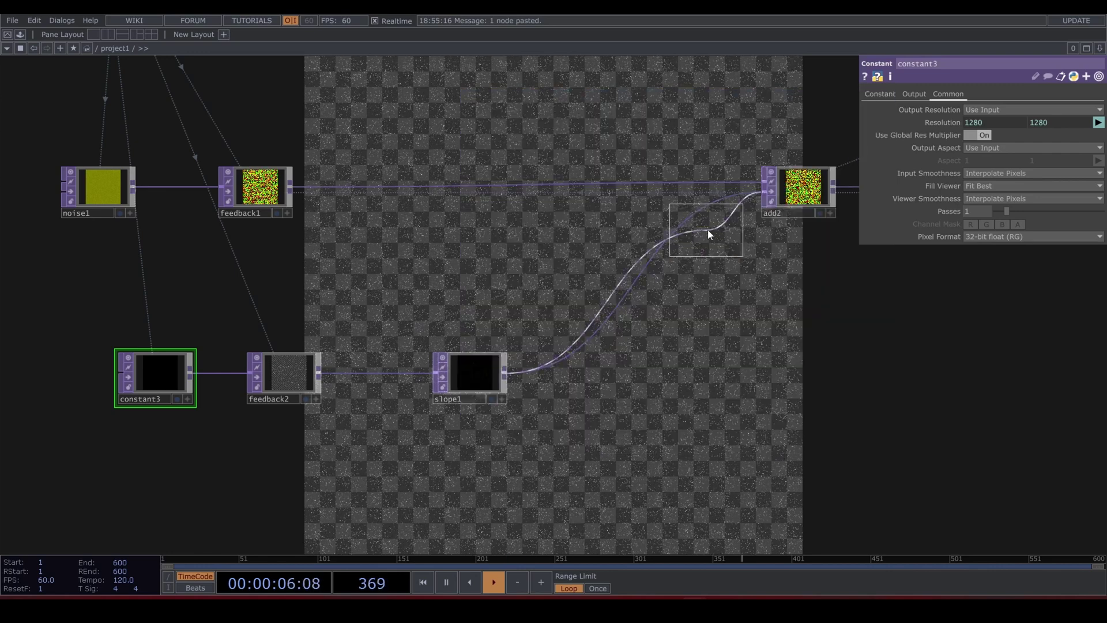
left_click(687, 280)
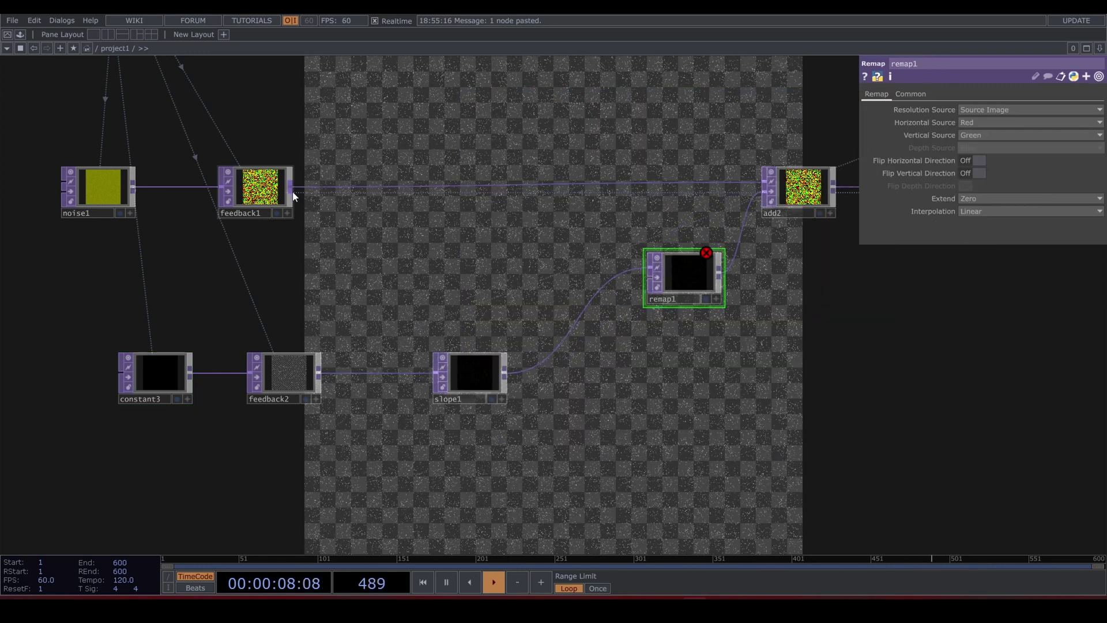
left_click_drag(539, 276, 650, 271)
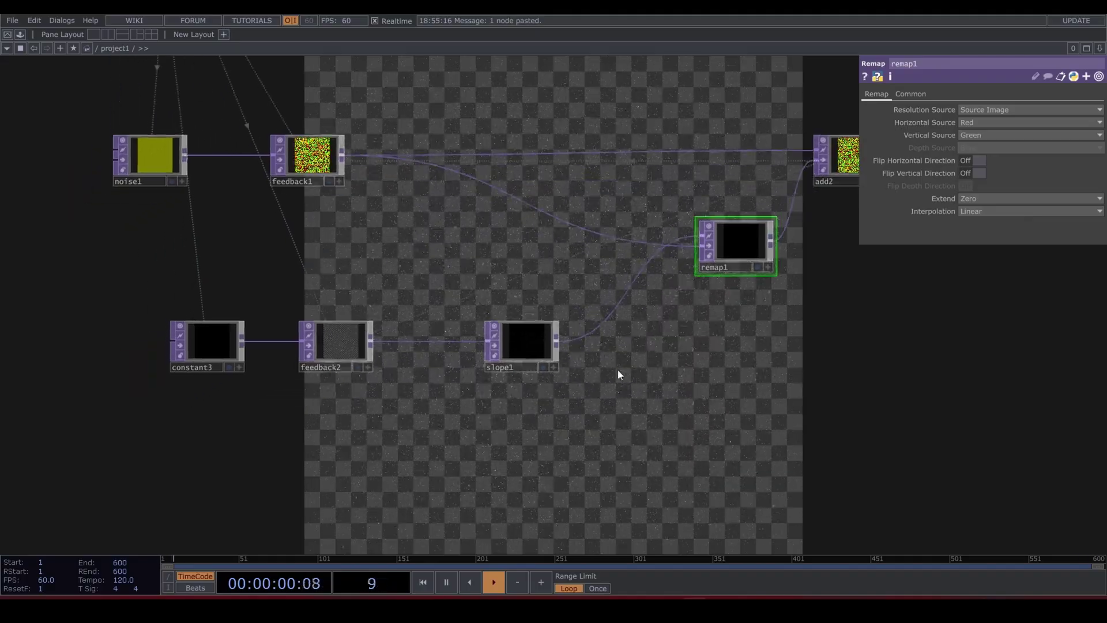
Insert a Blur TOP between the density feedback and the slope, with pre-shrink 2 and filter size 20, and shift the chain left
left_click_drag(519, 341, 600, 325)
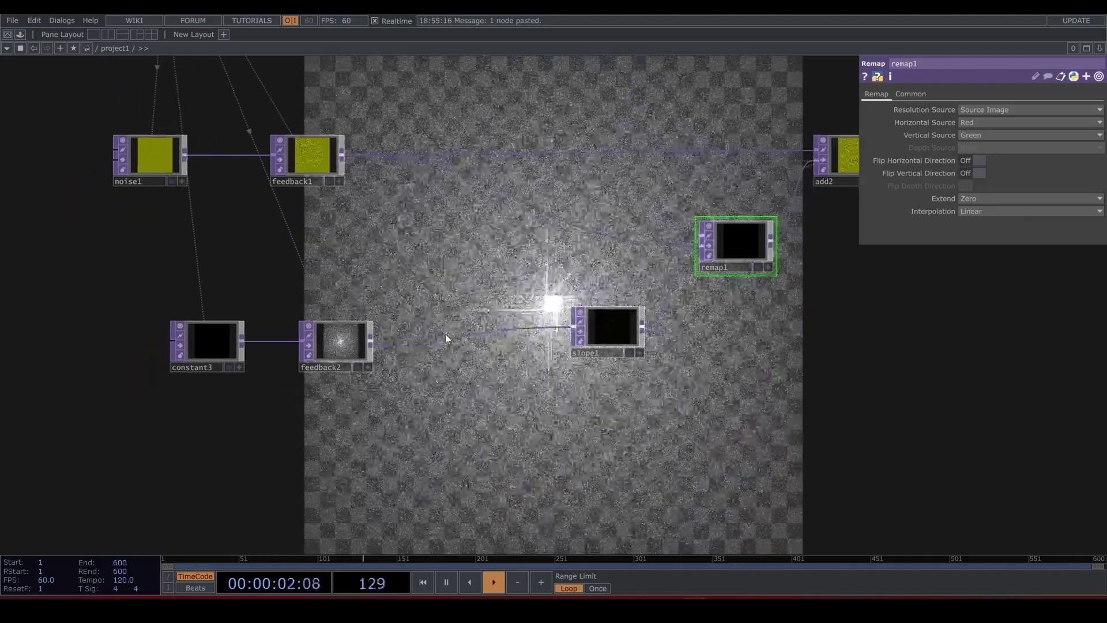
right_click(449, 337)
left_click(505, 324)
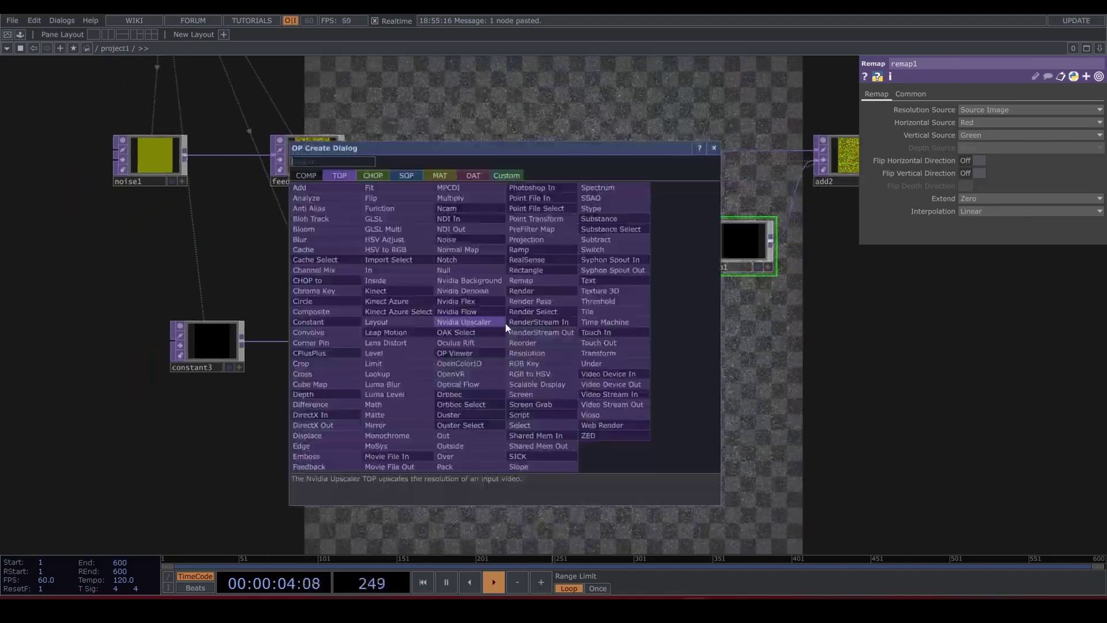
type("blu")
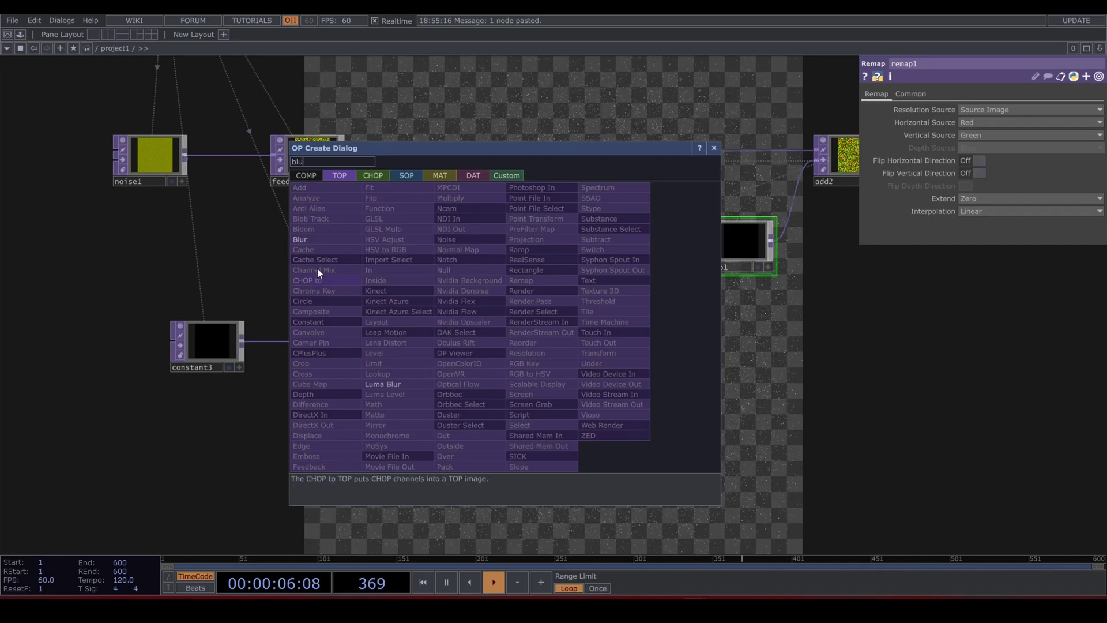
left_click(319, 240)
left_click(465, 348)
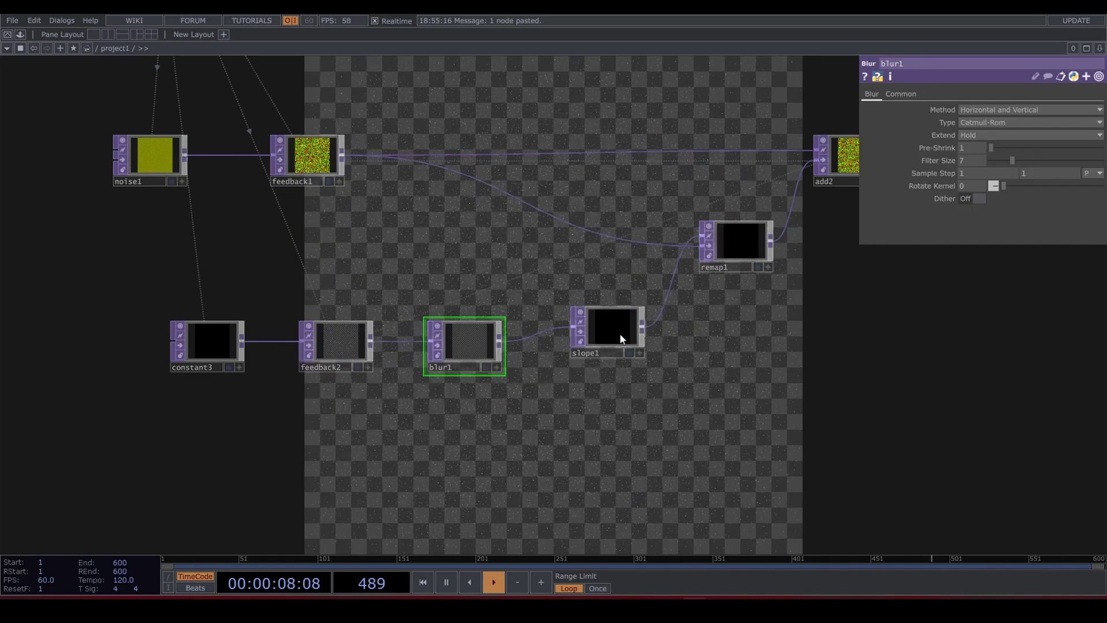
left_click_drag(622, 339, 579, 354)
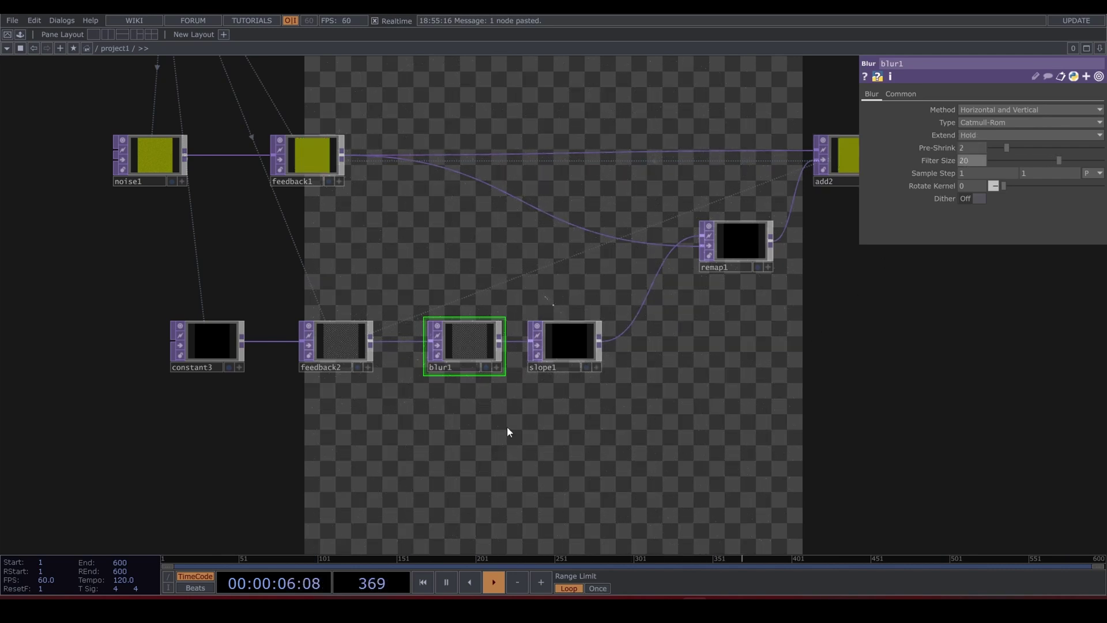
left_click_drag(573, 438, 101, 314)
left_click_drag(563, 344, 477, 344)
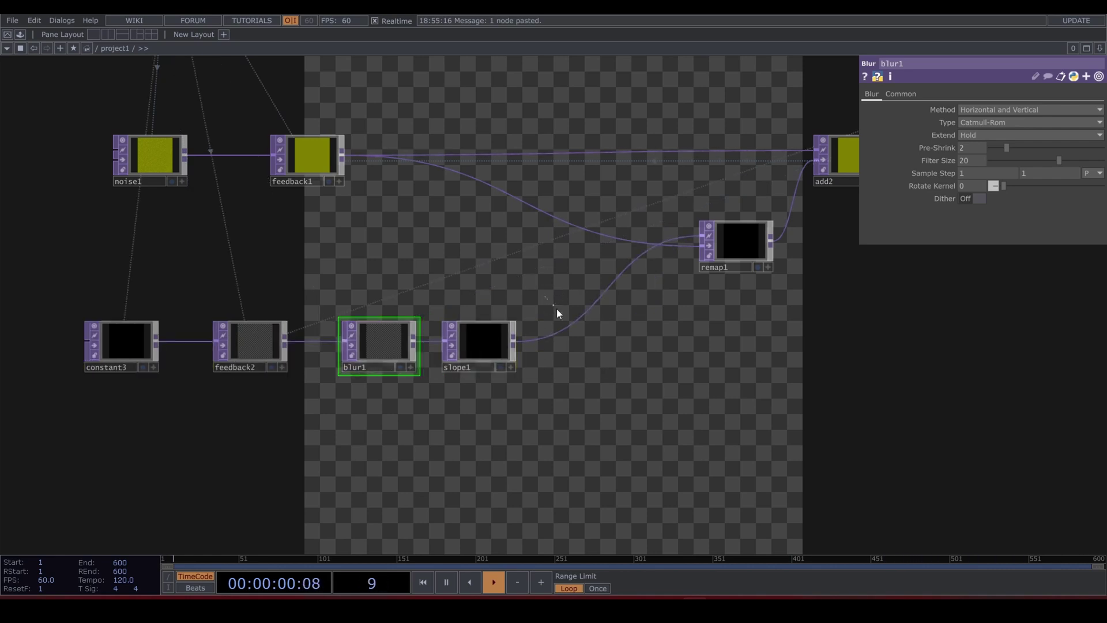
Set the slope's strength to -1
left_click(478, 341)
left_click(876, 95)
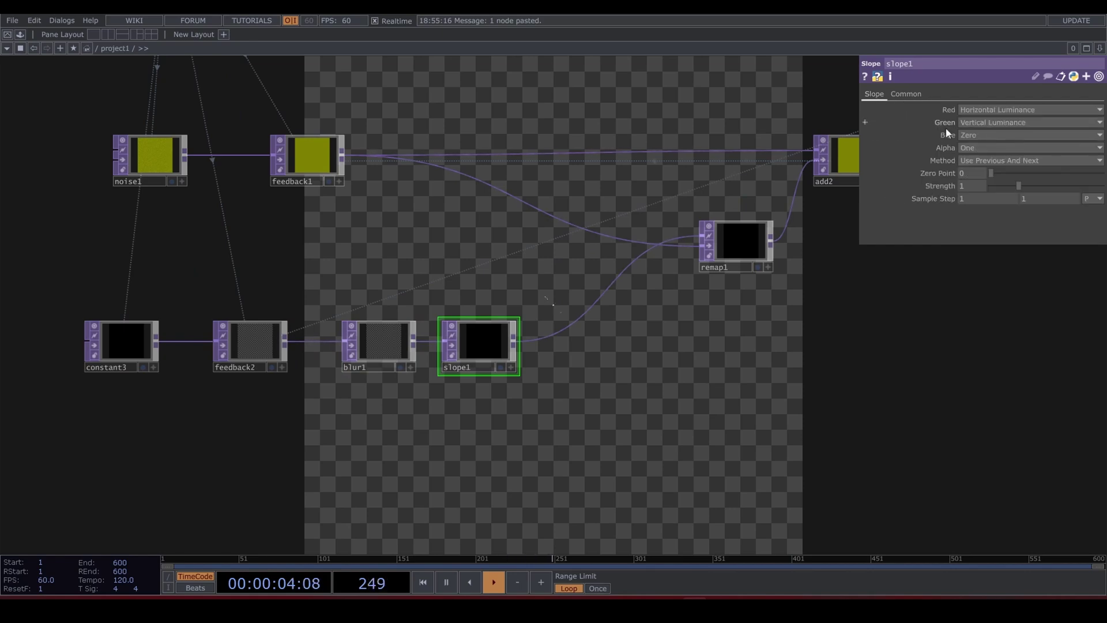
middle_click_drag(971, 184, 951, 176)
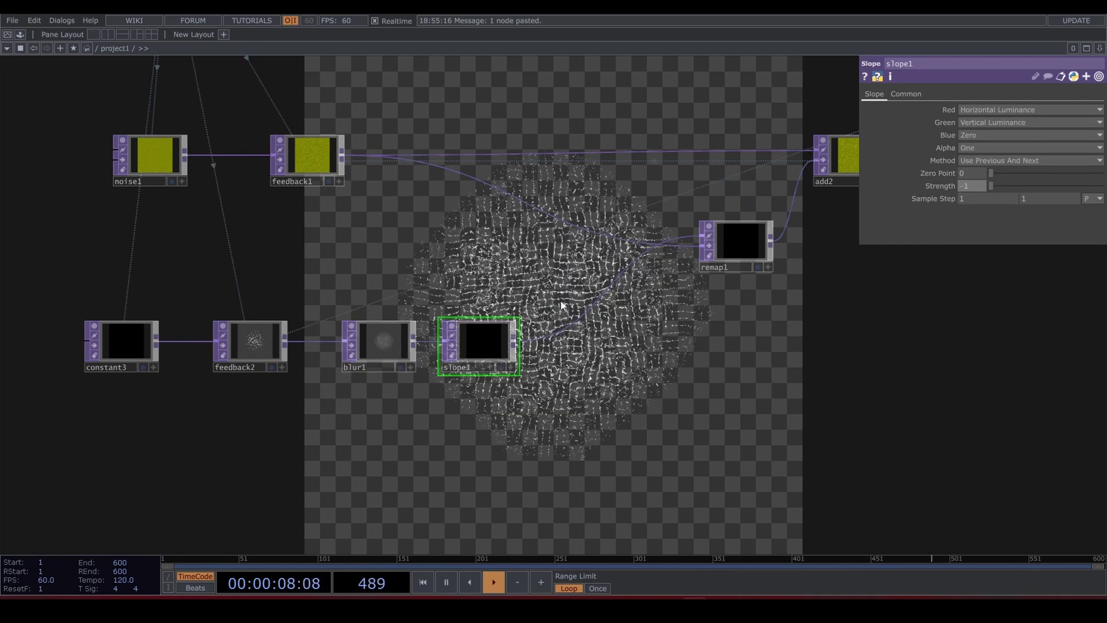
Set the Render TOP's pixel format to 32-bit float (Mono)
left_click_drag(659, 339, 492, 364)
middle_click_drag(492, 364, 537, 357)
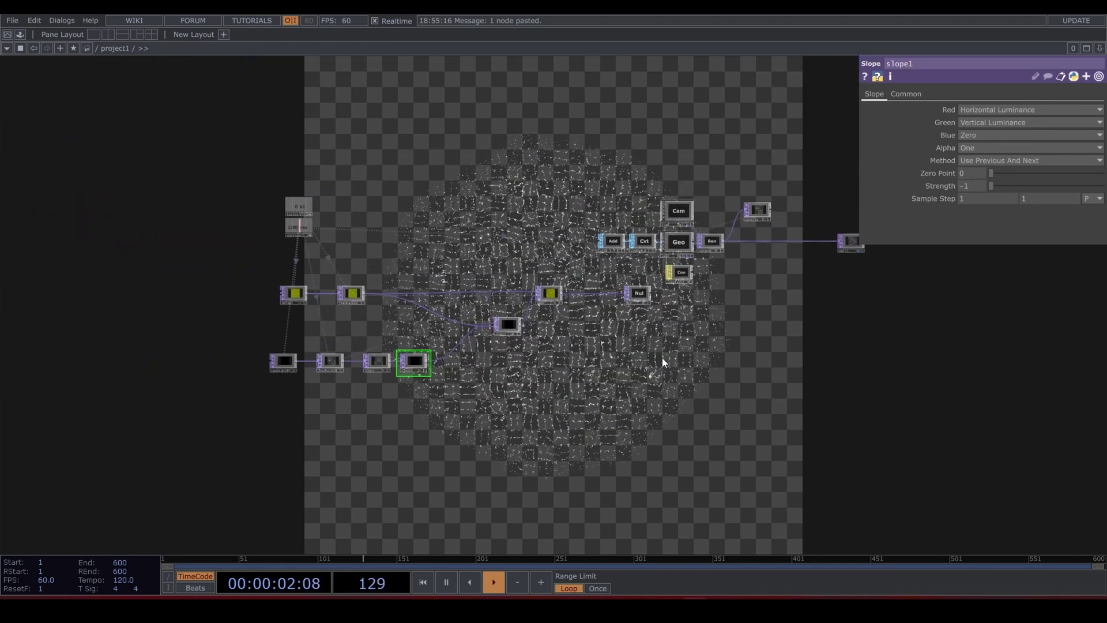
left_click(713, 242)
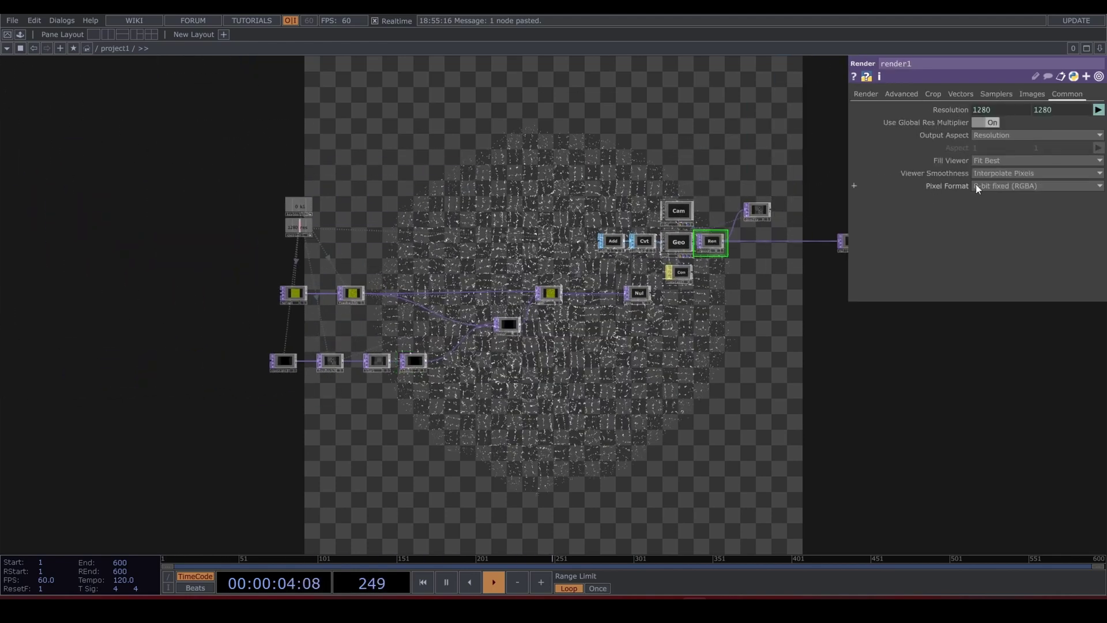
left_click(1001, 188)
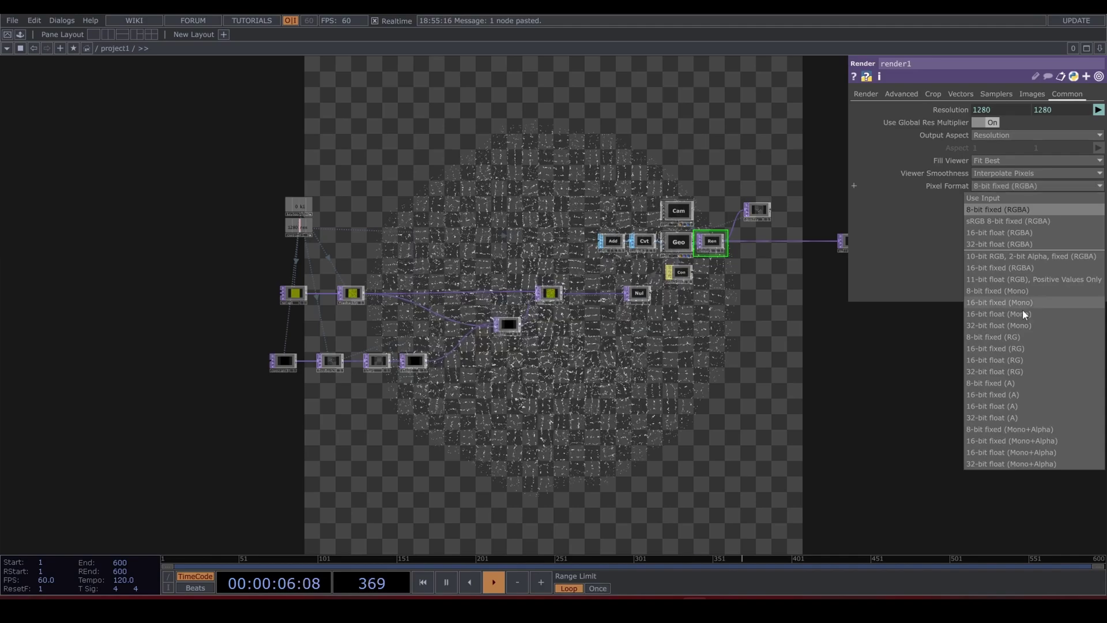
left_click(1027, 326)
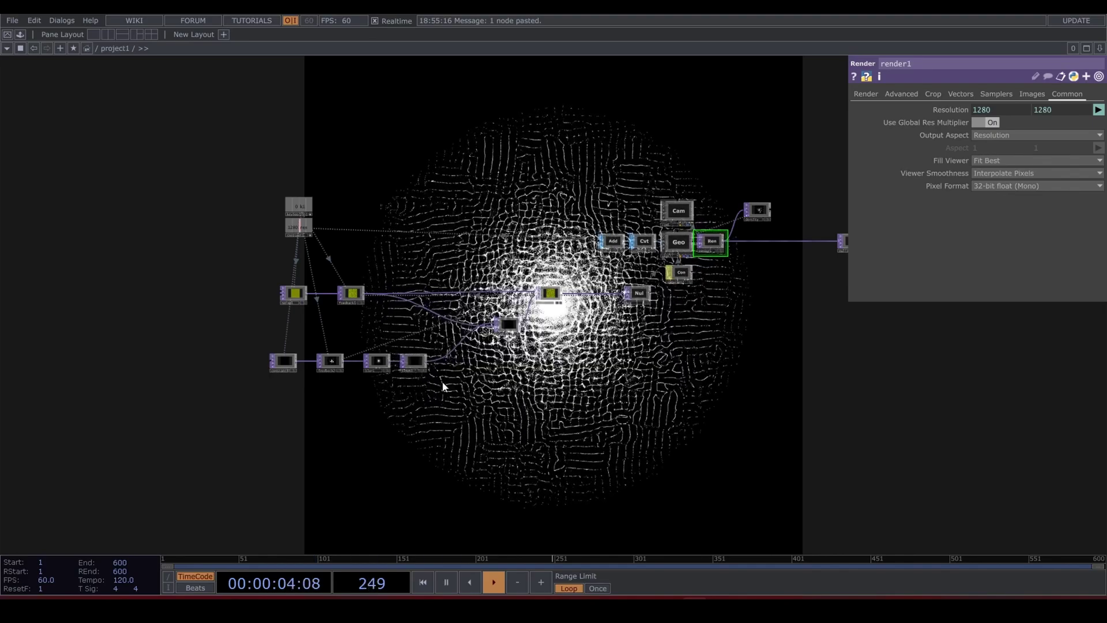
Insert a second Blur TOP between the slope and the Remap TOP, with pre-shrink 2 and filter size 20
scroll(440, 379, "up", 3)
scroll(440, 378, "up", 2)
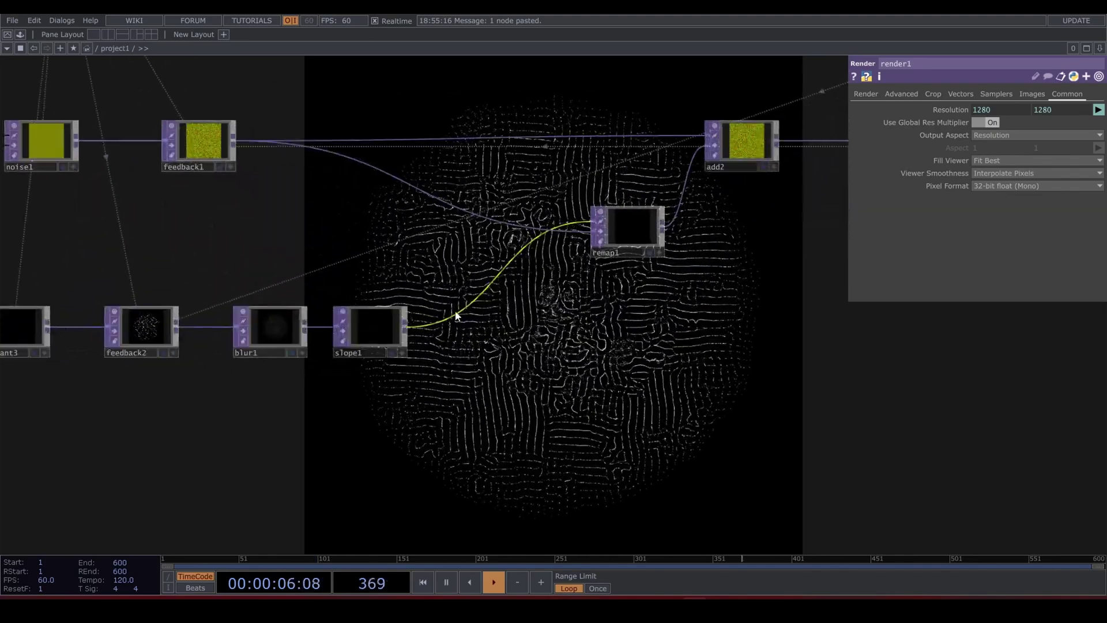
right_click(459, 314)
left_click(493, 296)
type("bl")
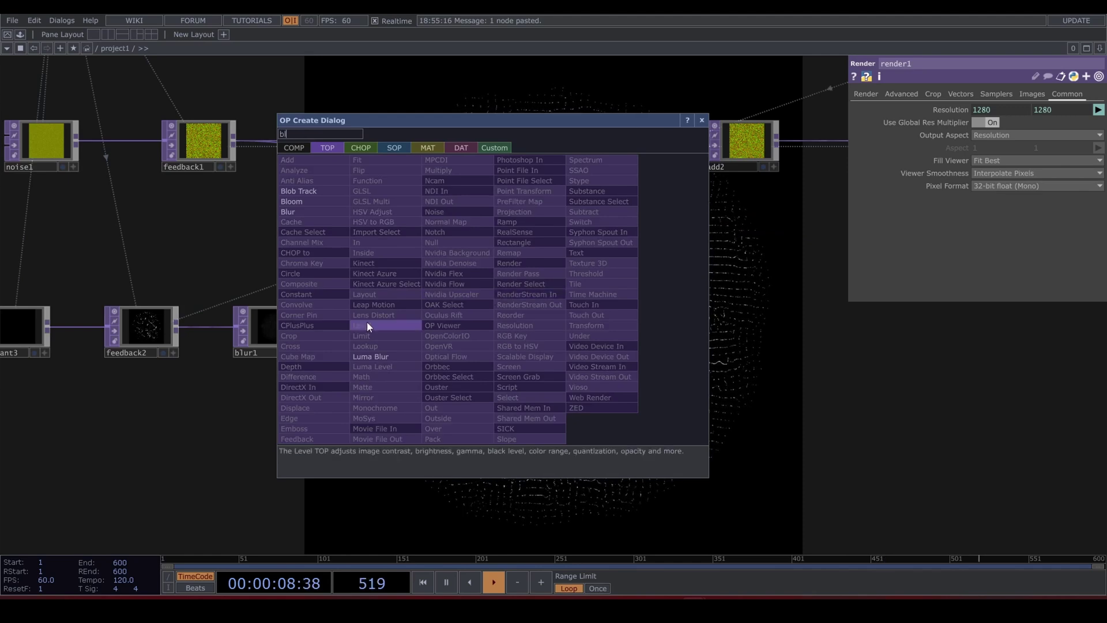
left_click(309, 210)
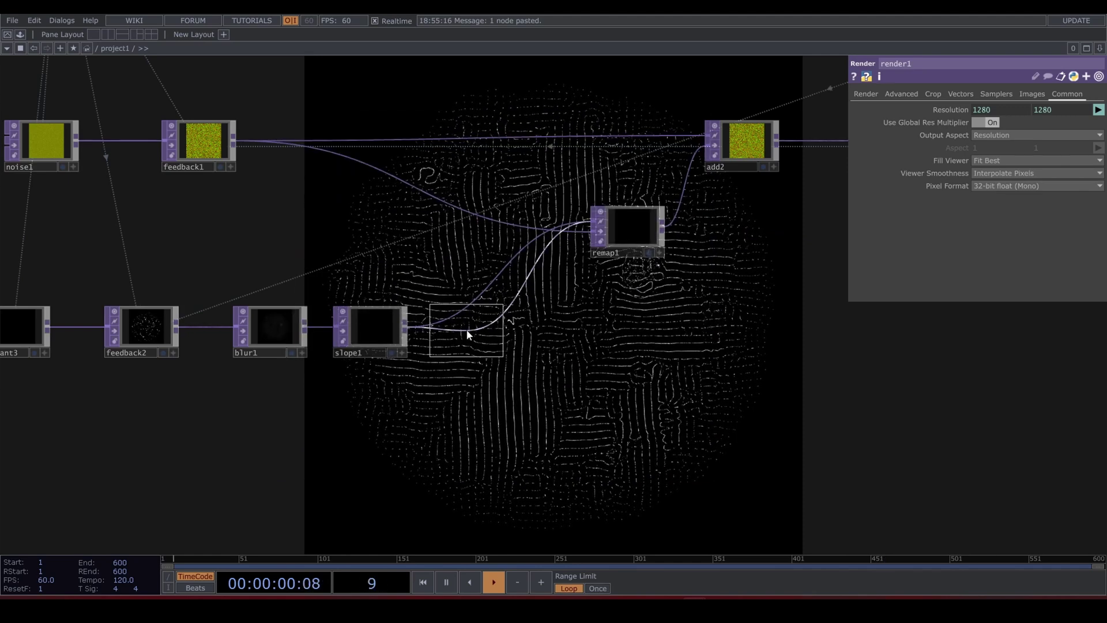
left_click(482, 320)
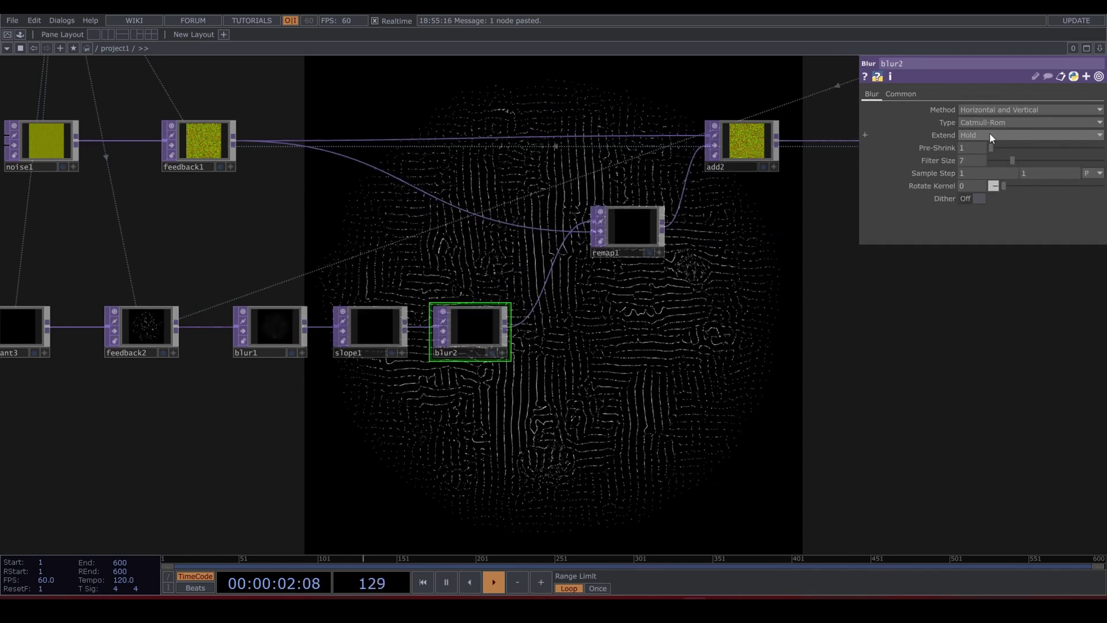
mouse_move(977, 162)
left_mouse_down()
mouse_move(976, 144)
mouse_move(987, 146)
left_mouse_up()
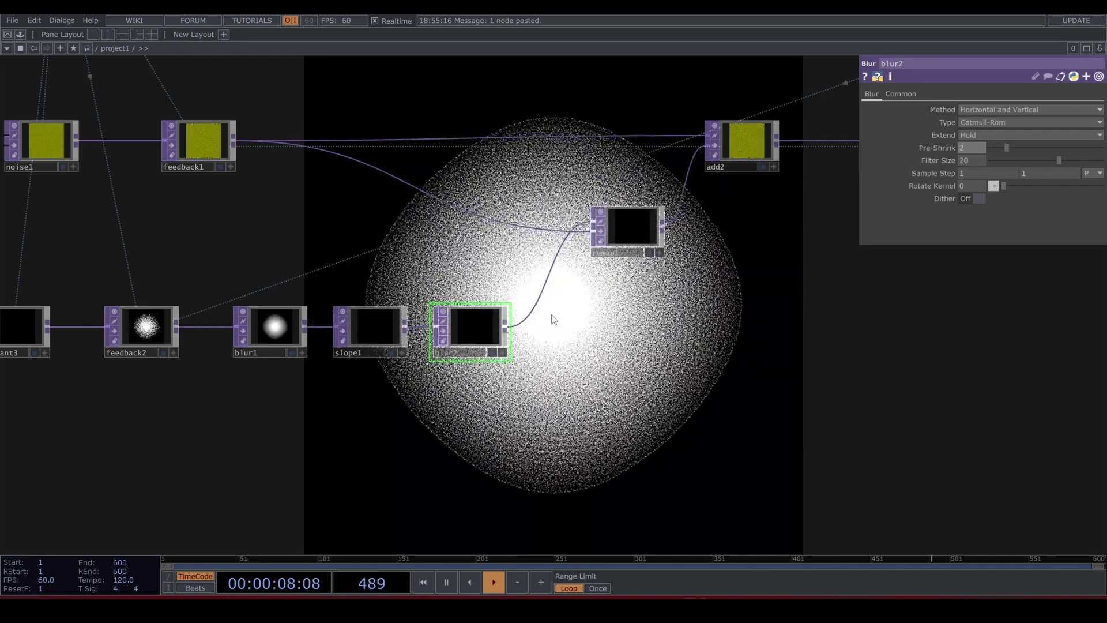
Set the Remap TOP's extend mode to Repeat
key("h")
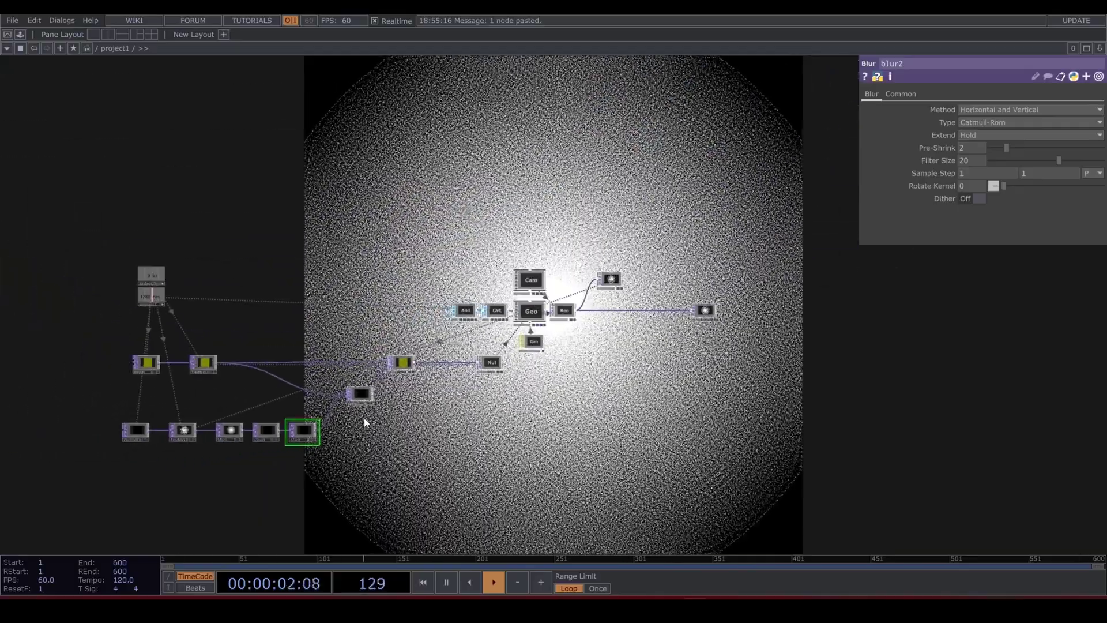
left_click(362, 393)
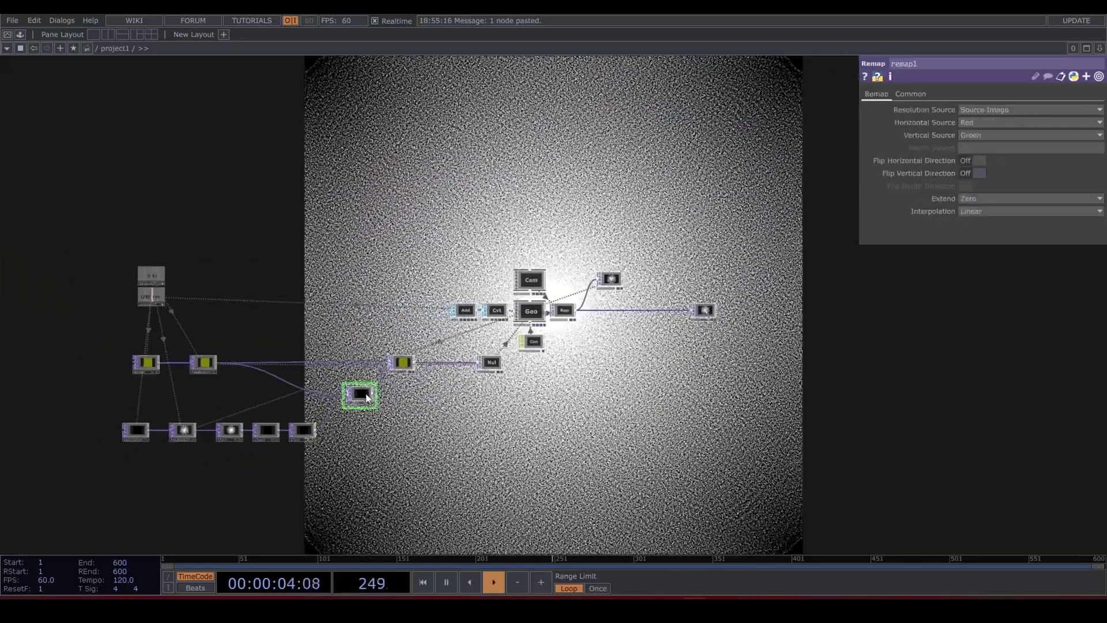
left_click(988, 200)
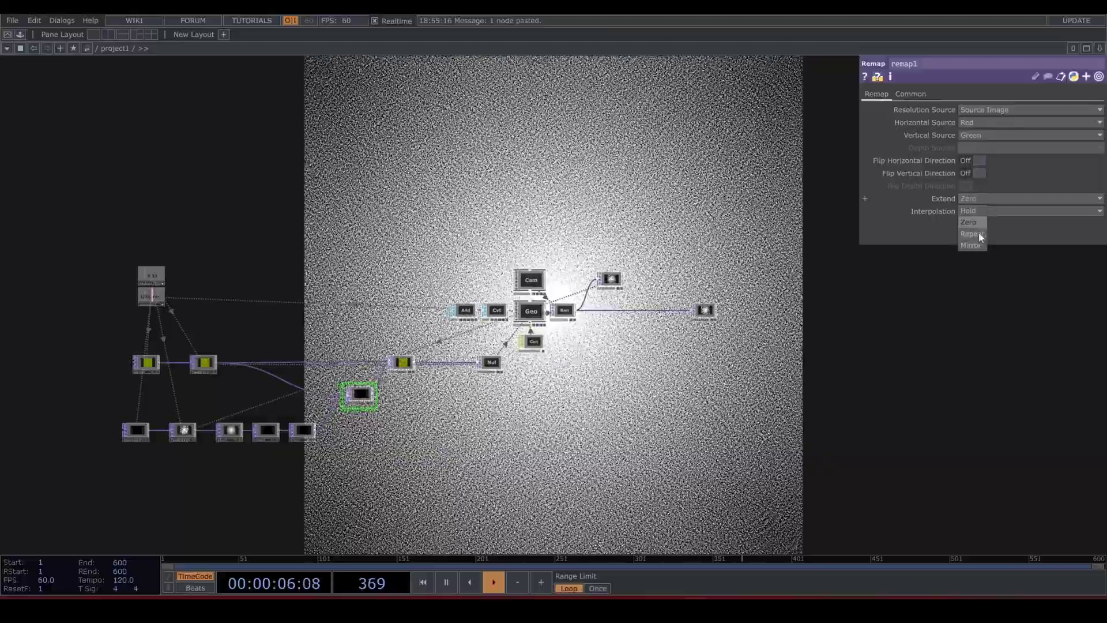
left_click(971, 236)
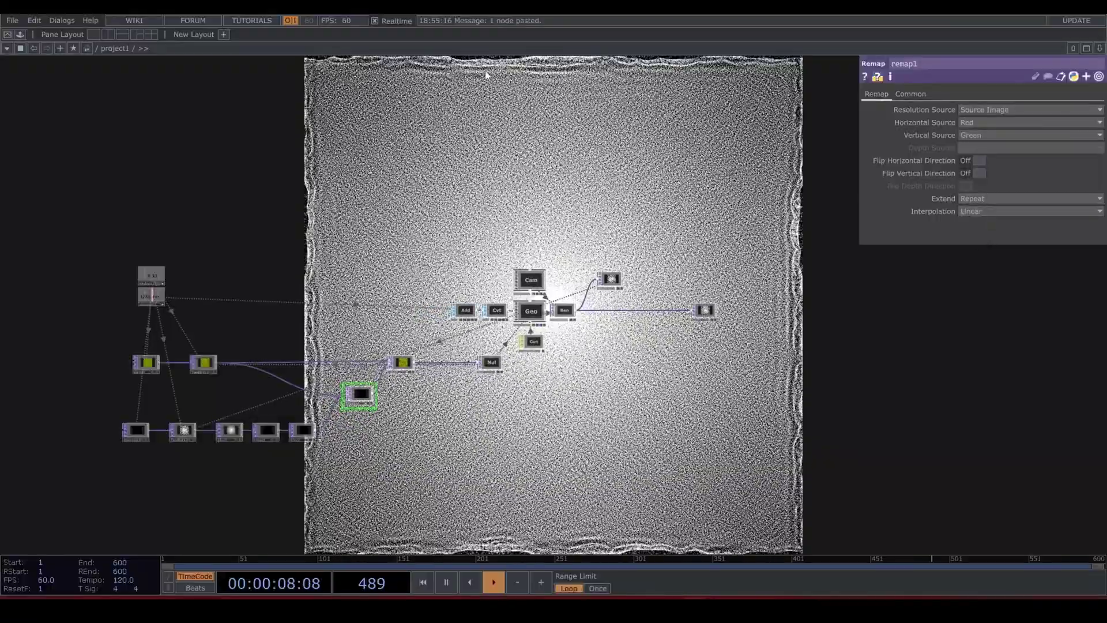
Set the extend mode of the blur before the slope to Repeat and reset the particle simulation
scroll(236, 421, "up", 4)
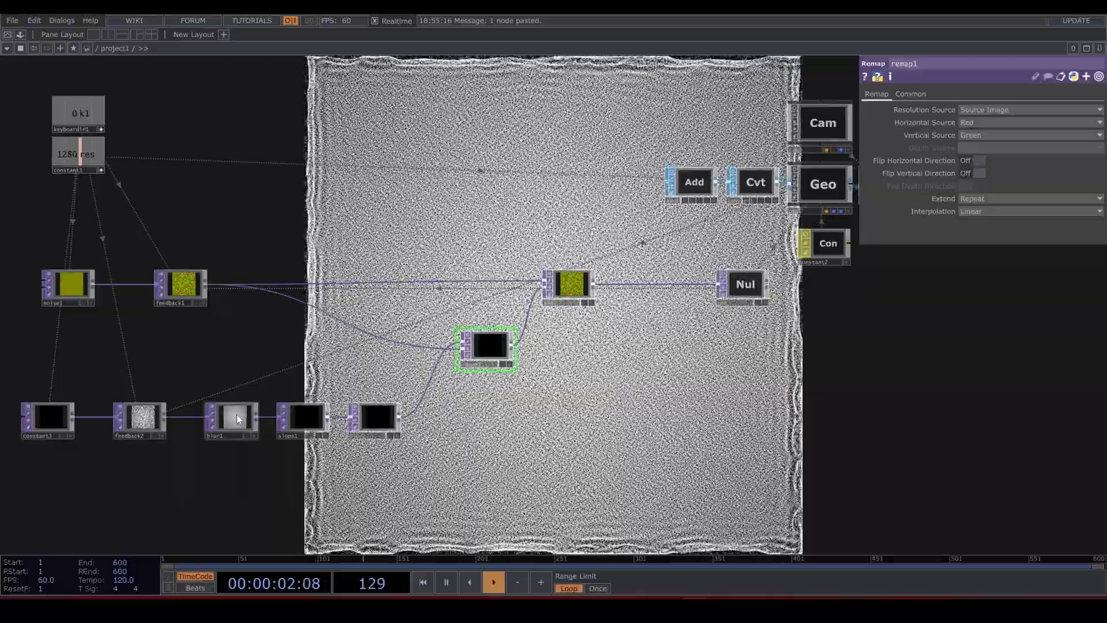
left_click(237, 414)
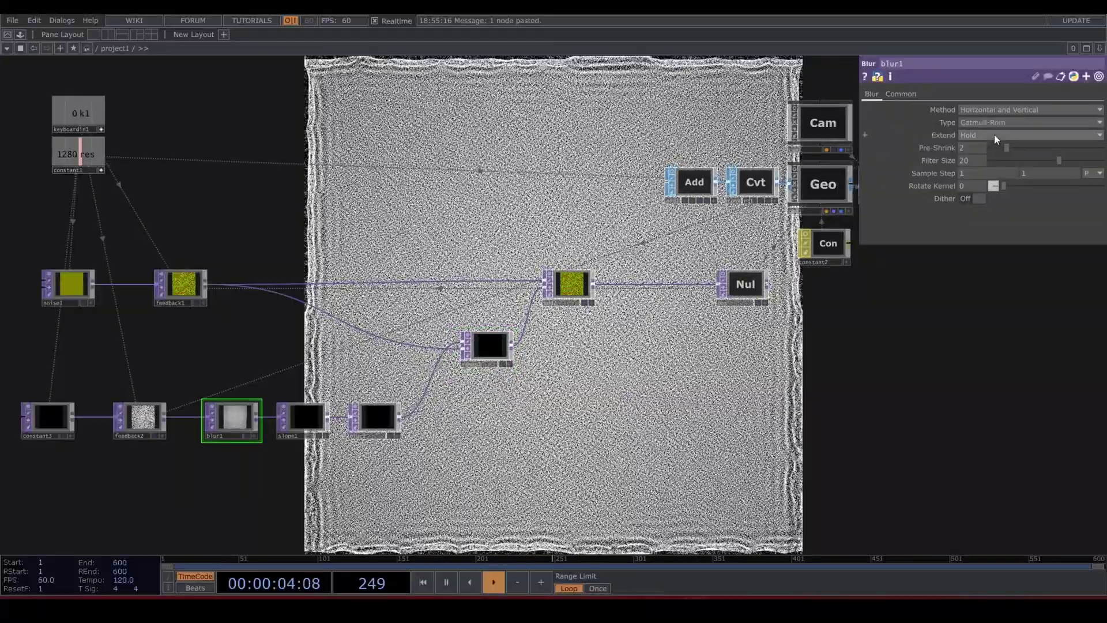
left_click(995, 136)
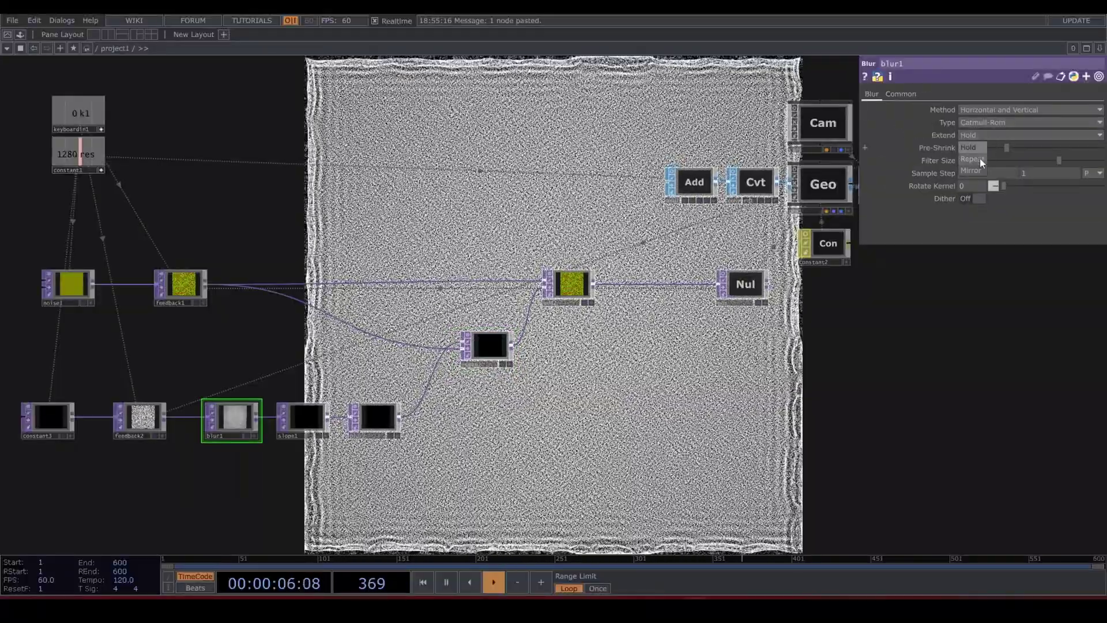
left_click_drag(703, 367, 674, 352)
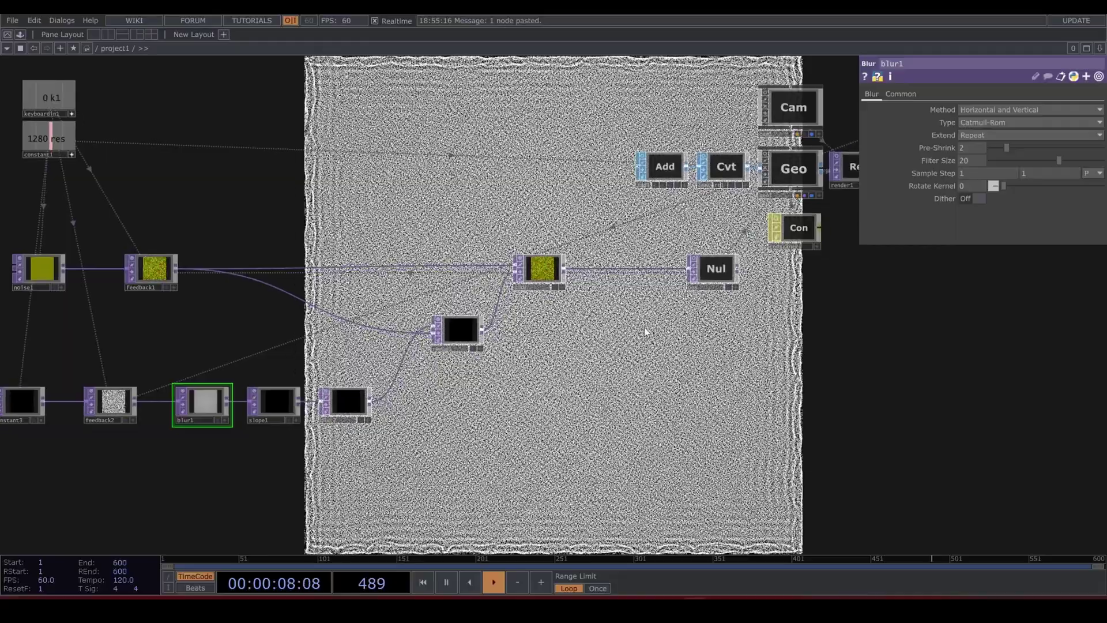
key("1")
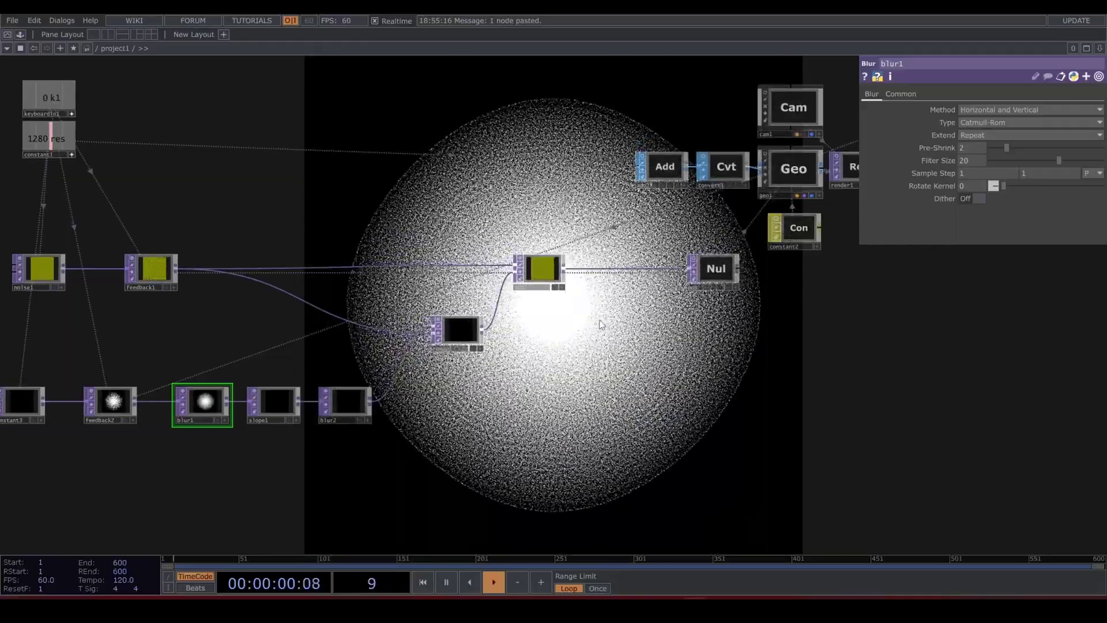
Move the constant feeding the density feedback lower and branch a new Noise TOP from its output
left_click_drag(285, 339, 432, 365)
right_click_drag(128, 265, 673, 458)
left_click_drag(688, 297, 566, 296)
left_click_drag(564, 395, 550, 233)
left_click_drag(193, 390, 357, 325)
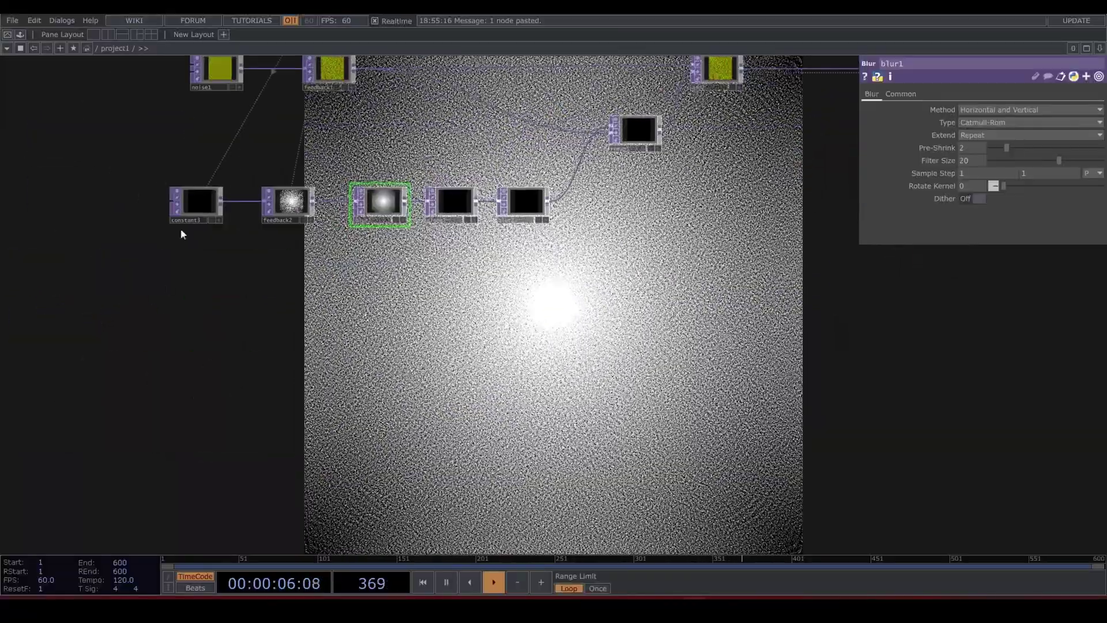
left_click_drag(183, 220, 174, 321)
left_click(211, 304)
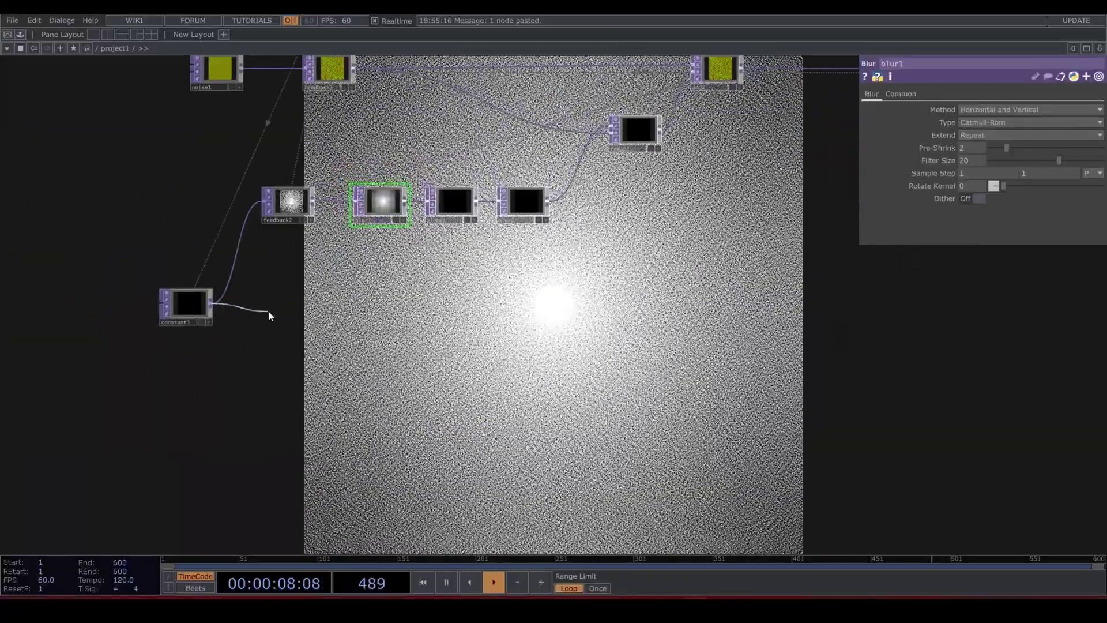
left_click(269, 311)
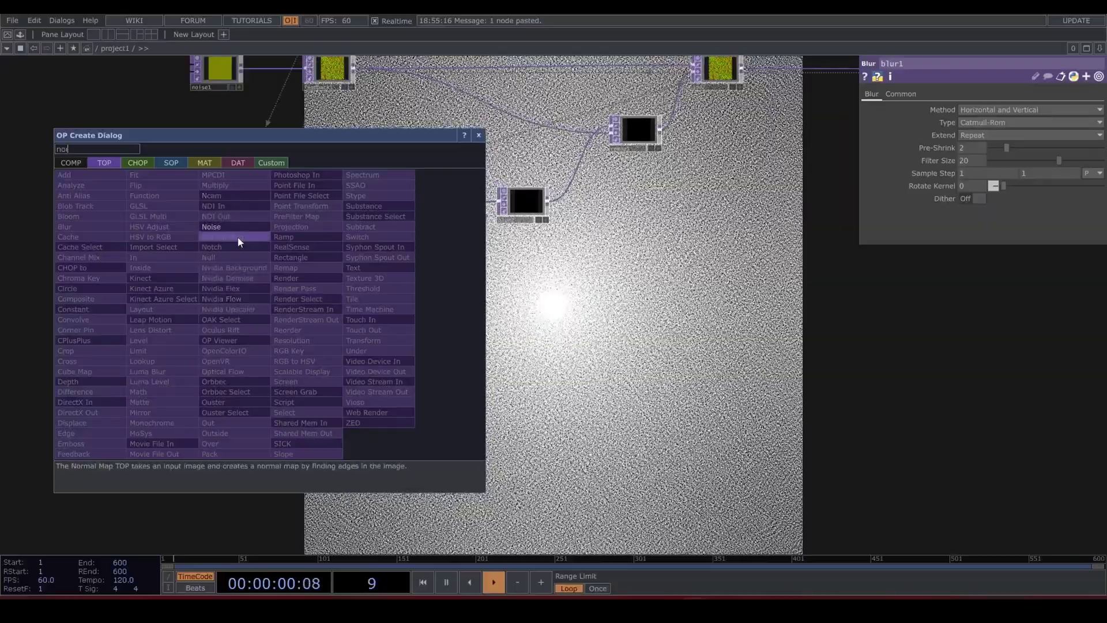
left_click(238, 232)
left_click(295, 328)
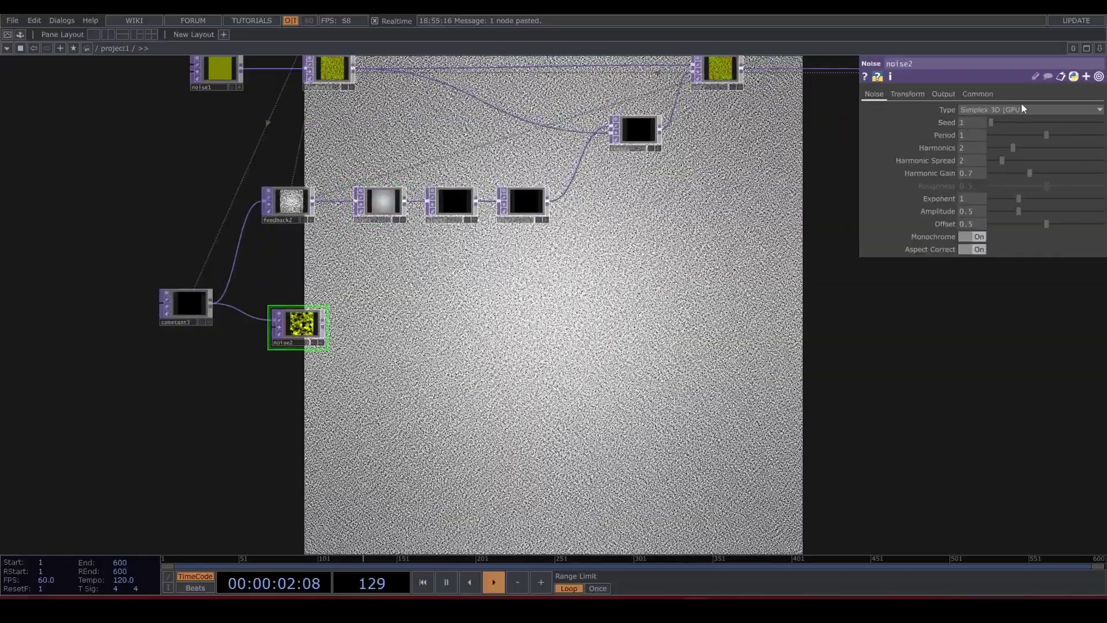
Configure the new noise as Perlin 3D (GPU) with monochrome off, offset 0, period 1.39 and amplitude 0.9
left_click(971, 236)
left_click(971, 224)
type("0")
key("Return")
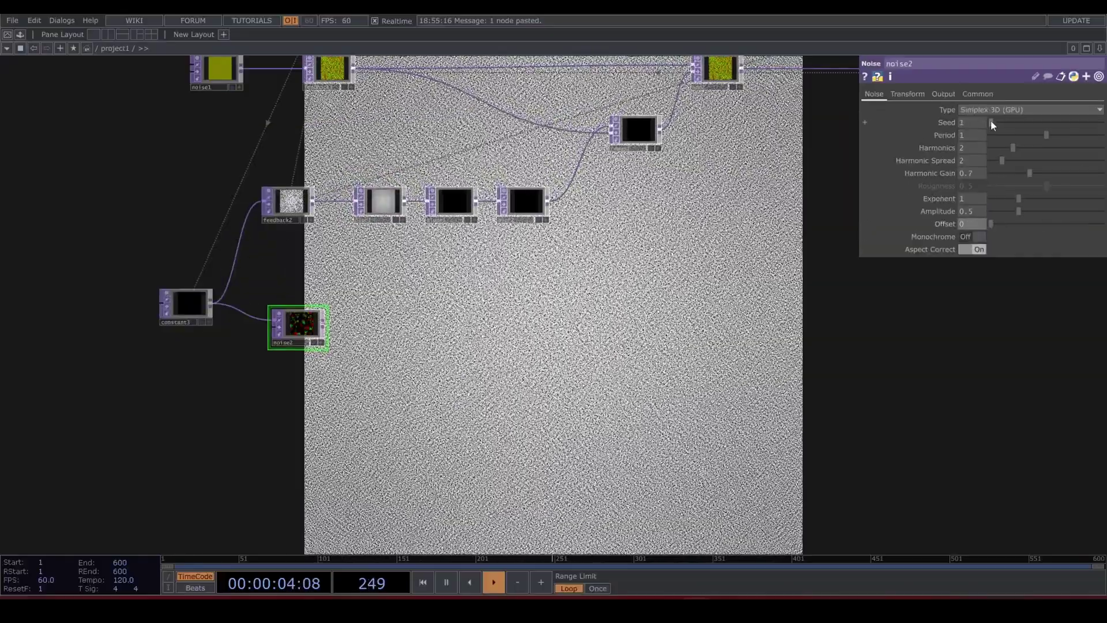
left_click(988, 113)
left_click(986, 133)
left_click_drag(1046, 136, 1070, 140)
middle_click_drag(980, 213, 1004, 190)
Add a Math TOP after the new noise and set its multiply value to 0.001
key("Tab")
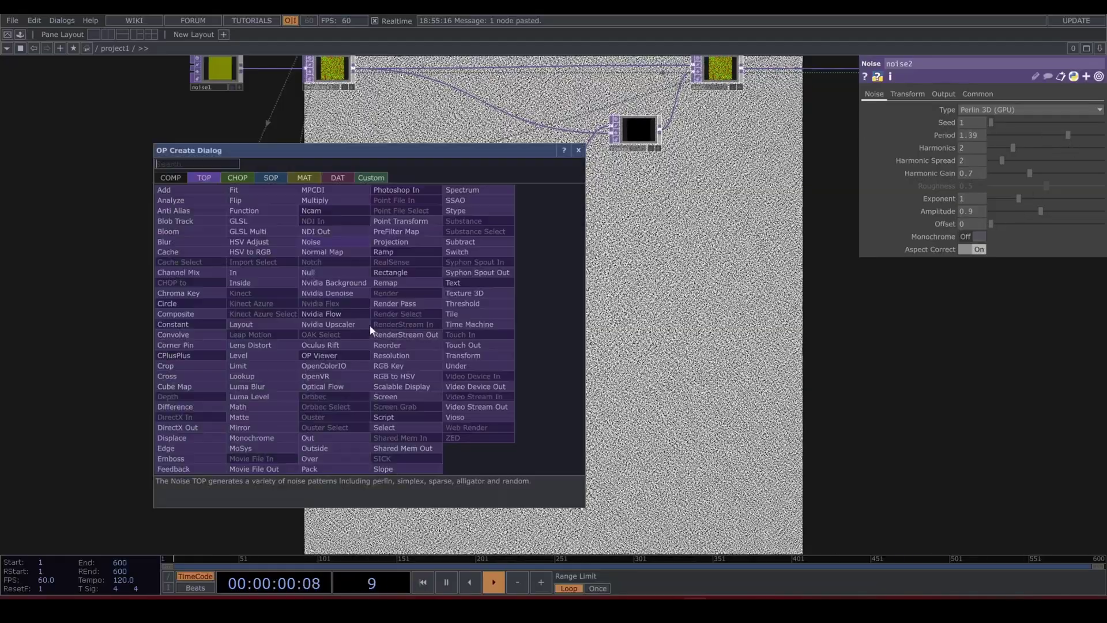
type("math")
left_click(257, 406)
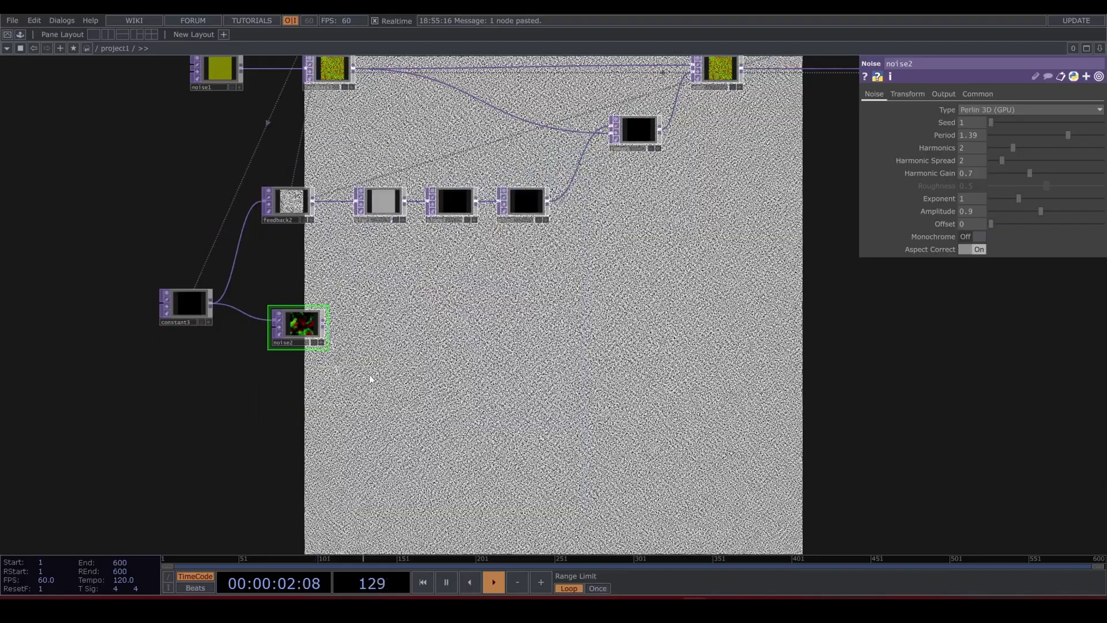
left_click(371, 333)
left_click(895, 94)
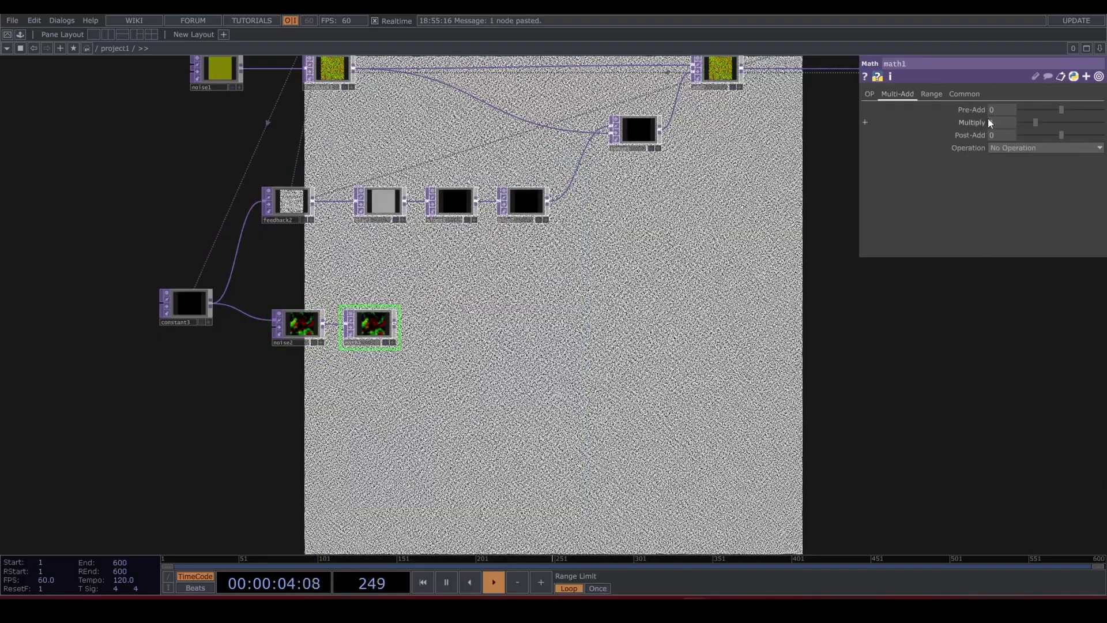
mouse_move(992, 115)
middle_mouse_down()
mouse_move(1003, 143)
mouse_move(991, 118)
middle_mouse_up()
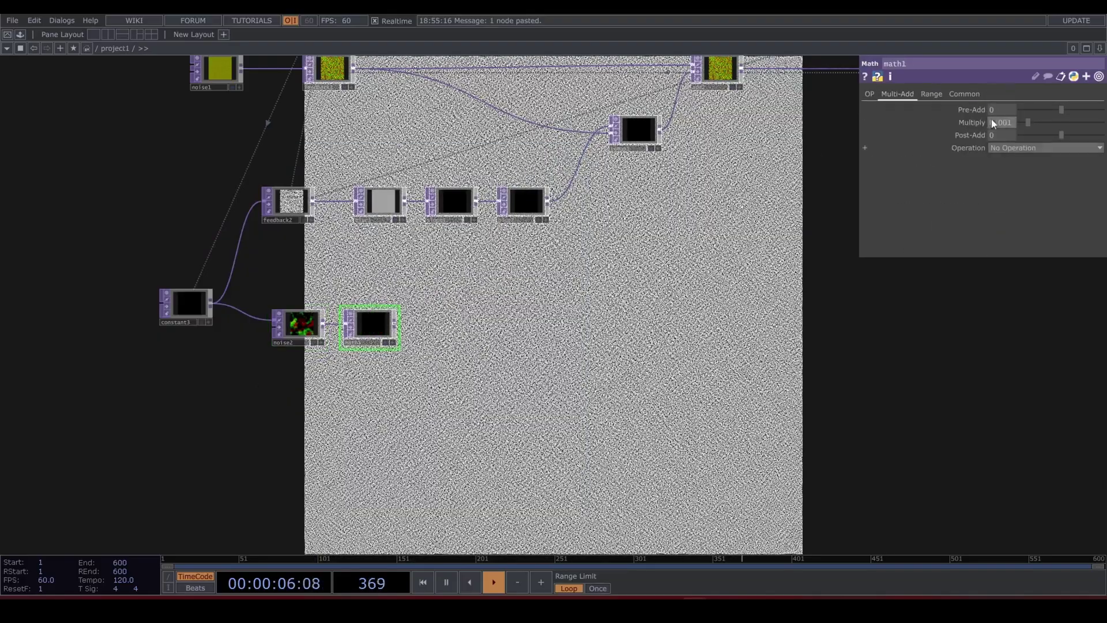
Shift the density feedback chain left, then insert an Add TOP before the remap and wire the scaled noise into it
right_click_drag(535, 261, 263, 190)
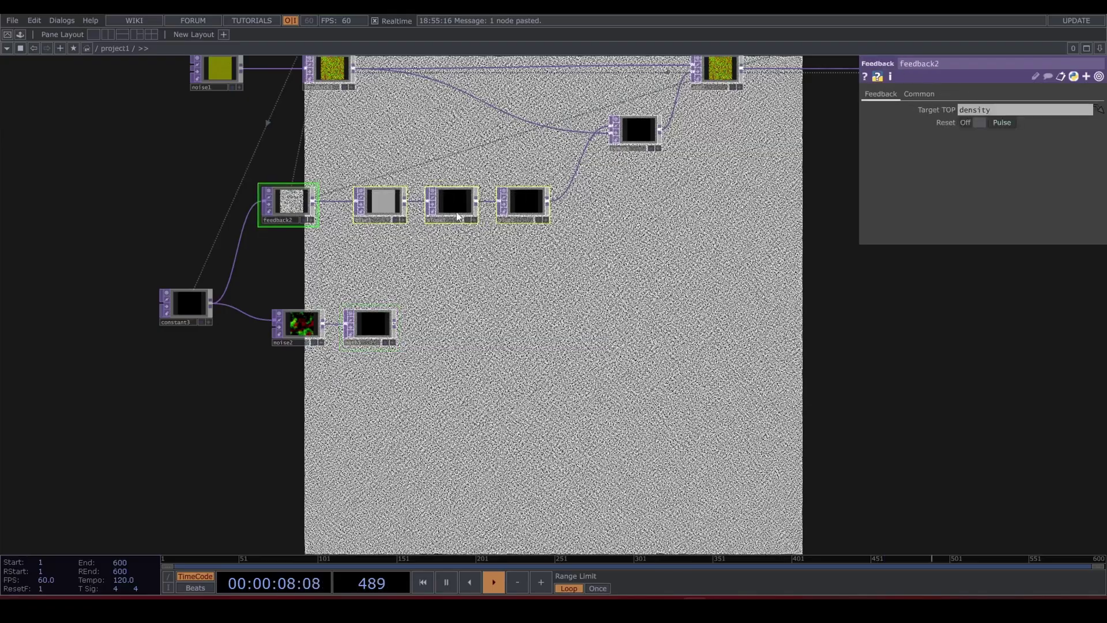
left_click_drag(521, 206, 450, 206)
right_click(537, 178)
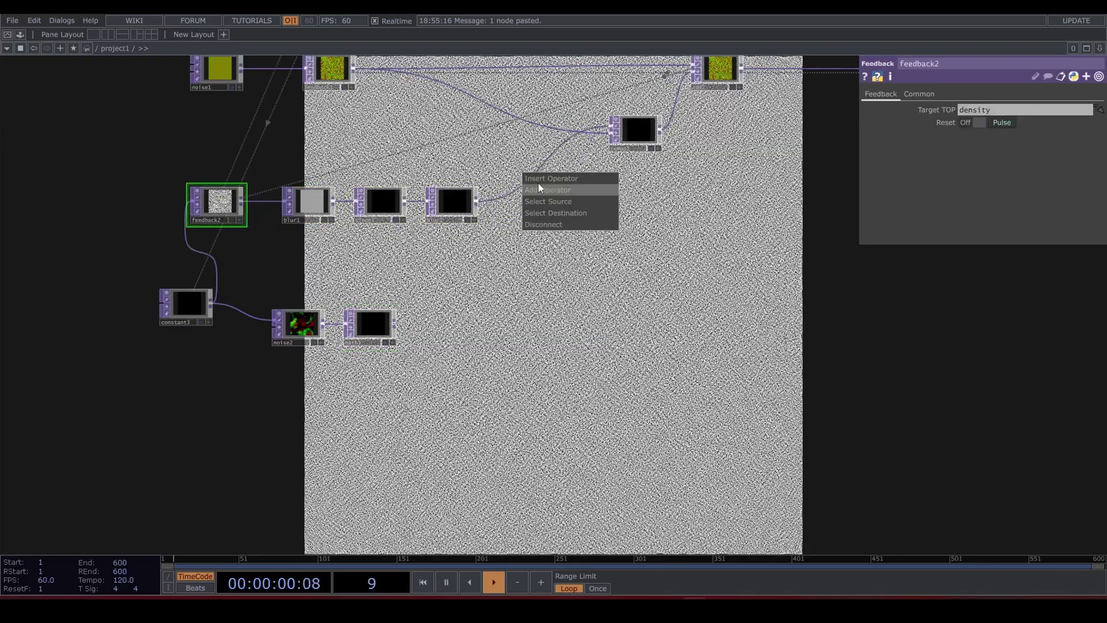
left_click(544, 176)
type("ad")
left_click(339, 47)
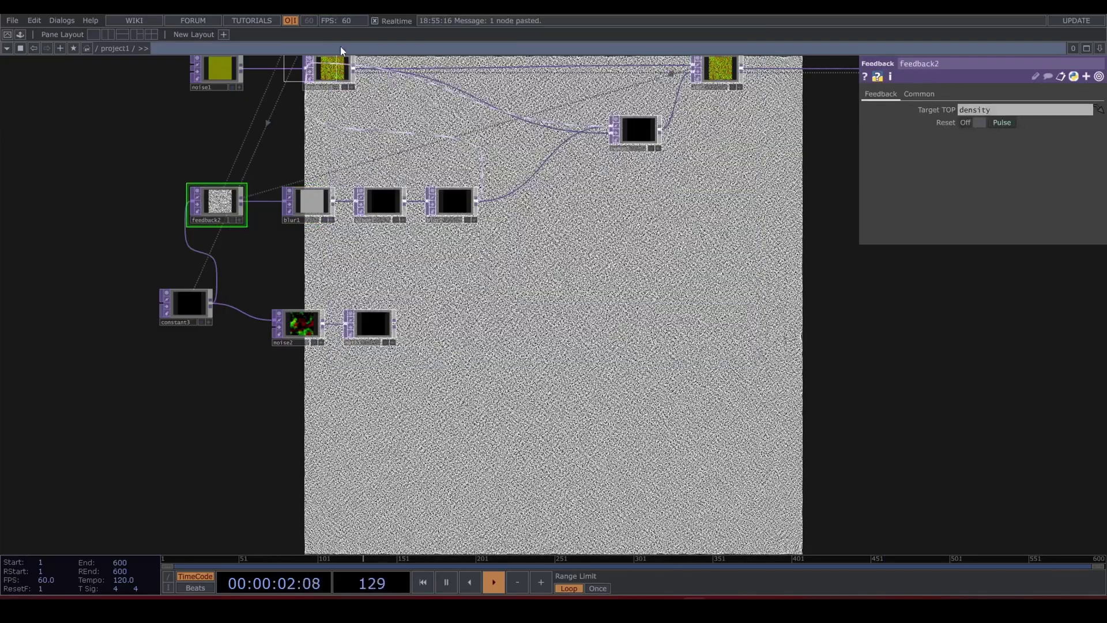
left_click(566, 228)
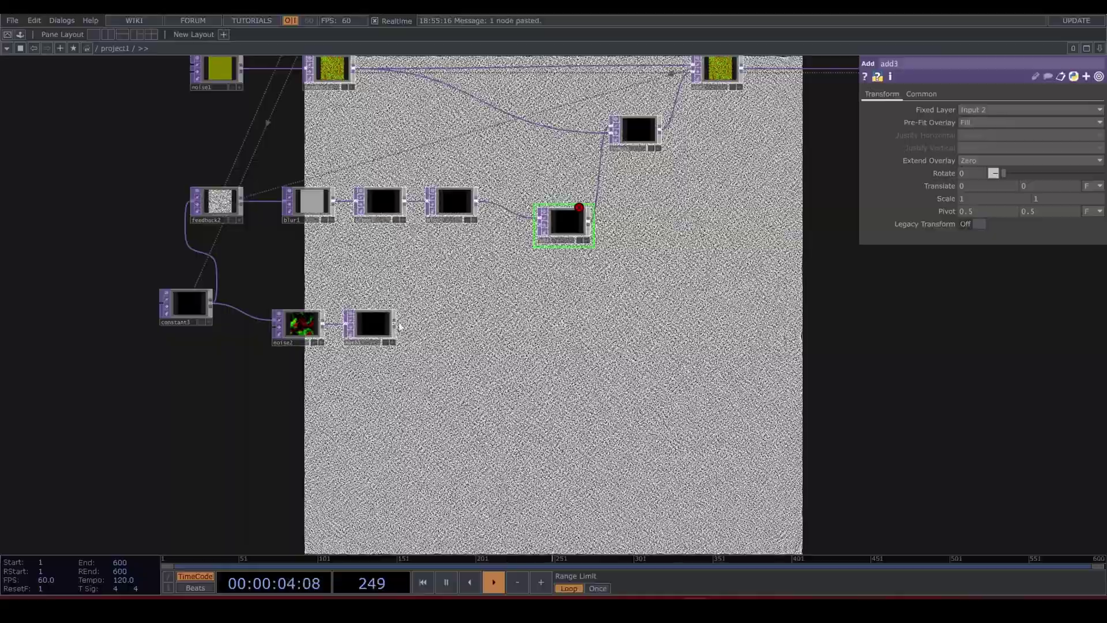
left_click_drag(504, 273, 538, 225)
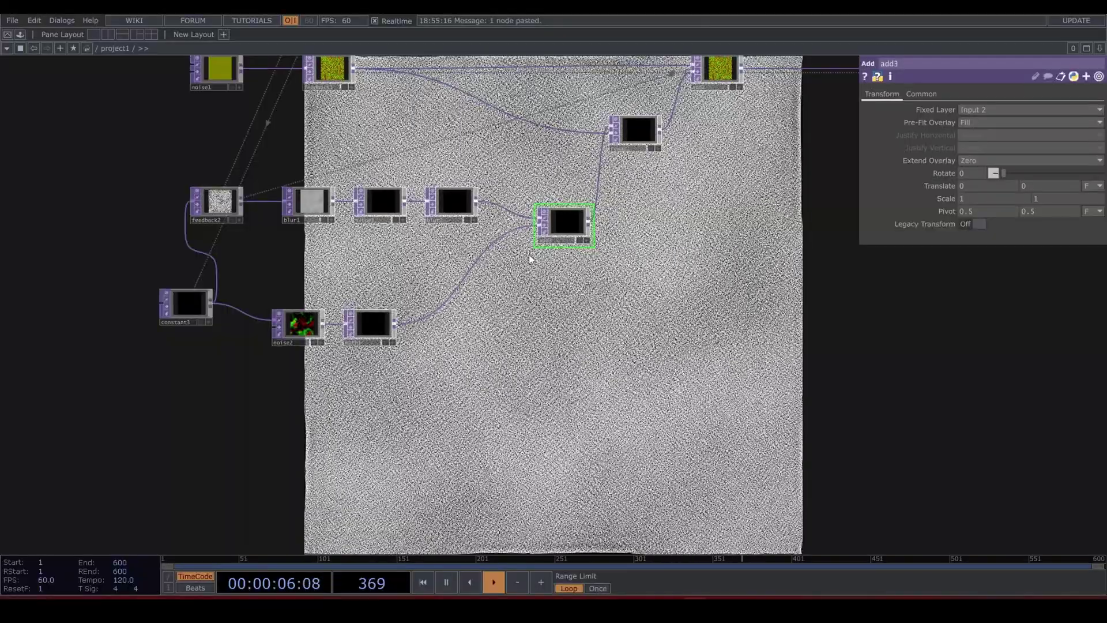
Animate the Z translate of the new noise with an absTime.seconds expression
left_click(285, 338)
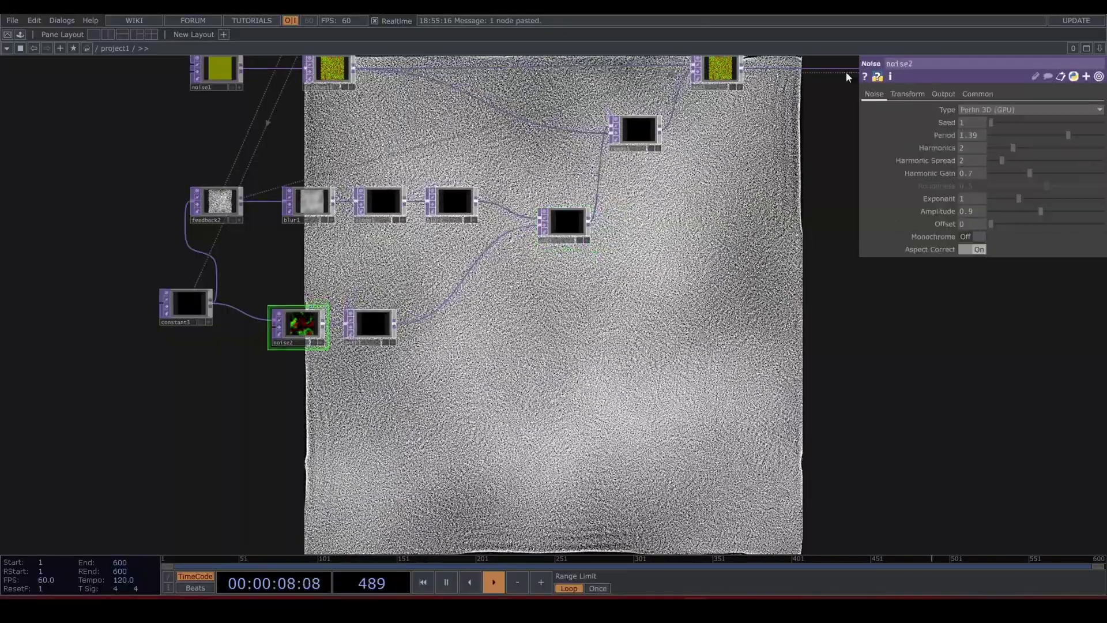
left_click(906, 95)
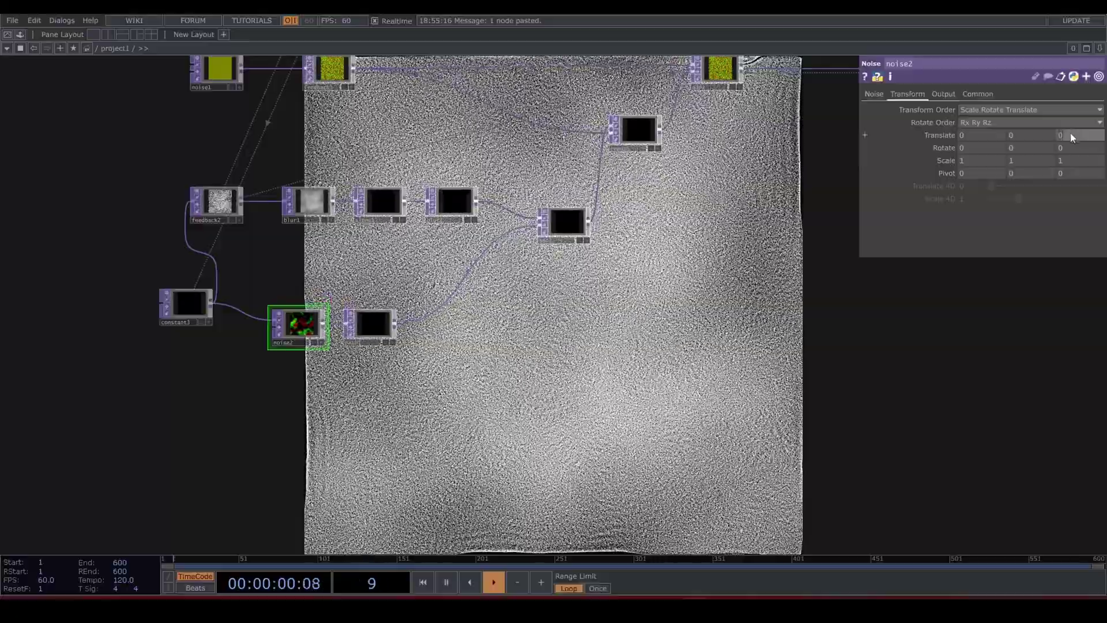
type("absTim")
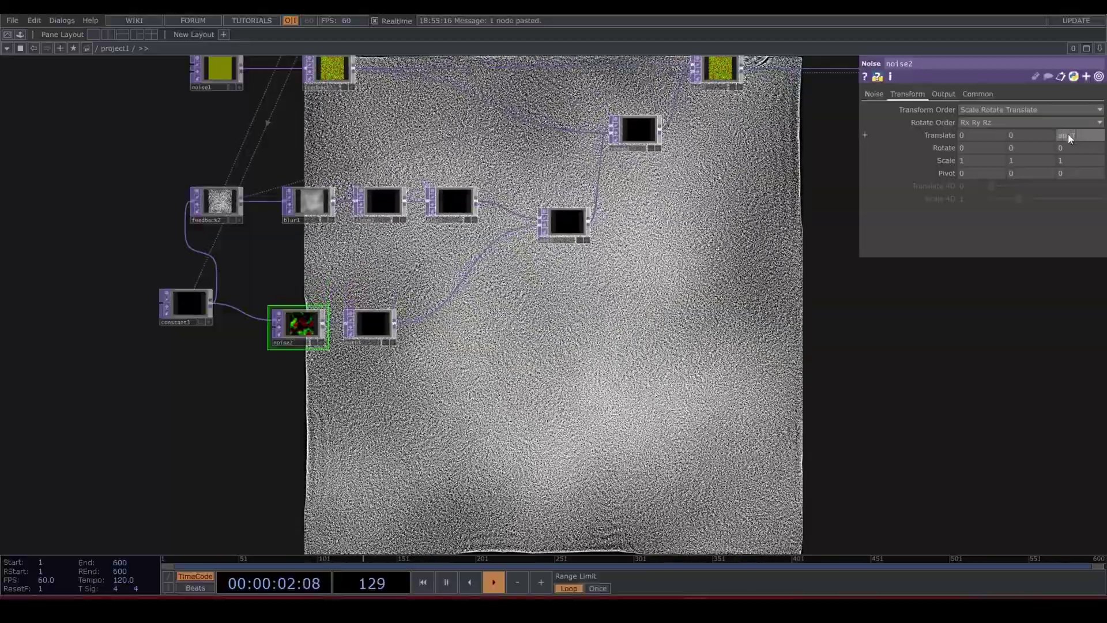
type("e.second")
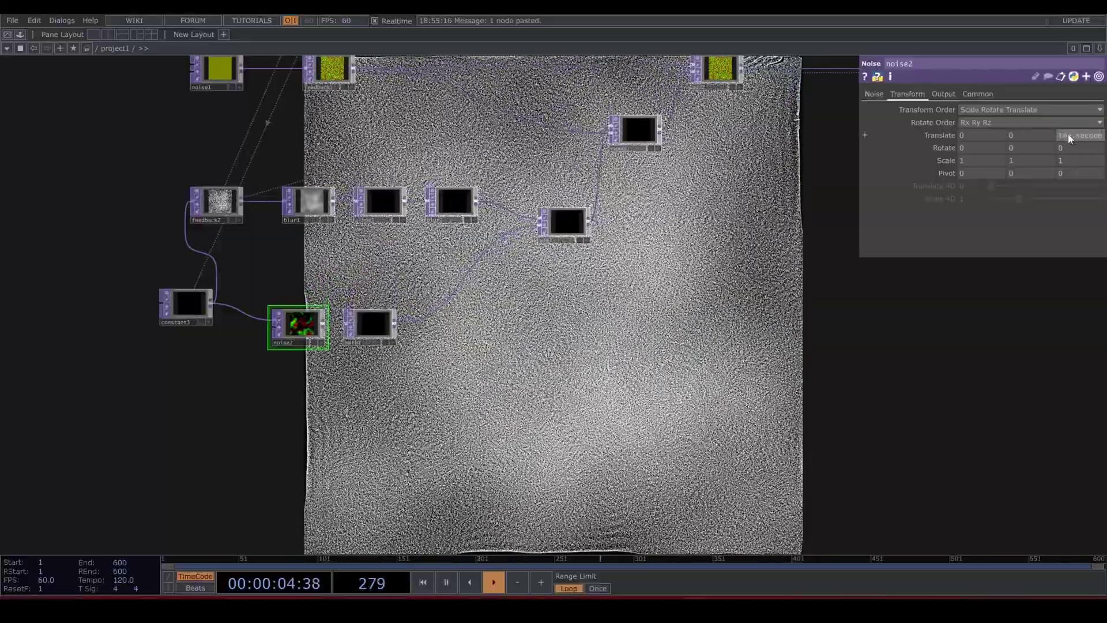
key("Return")
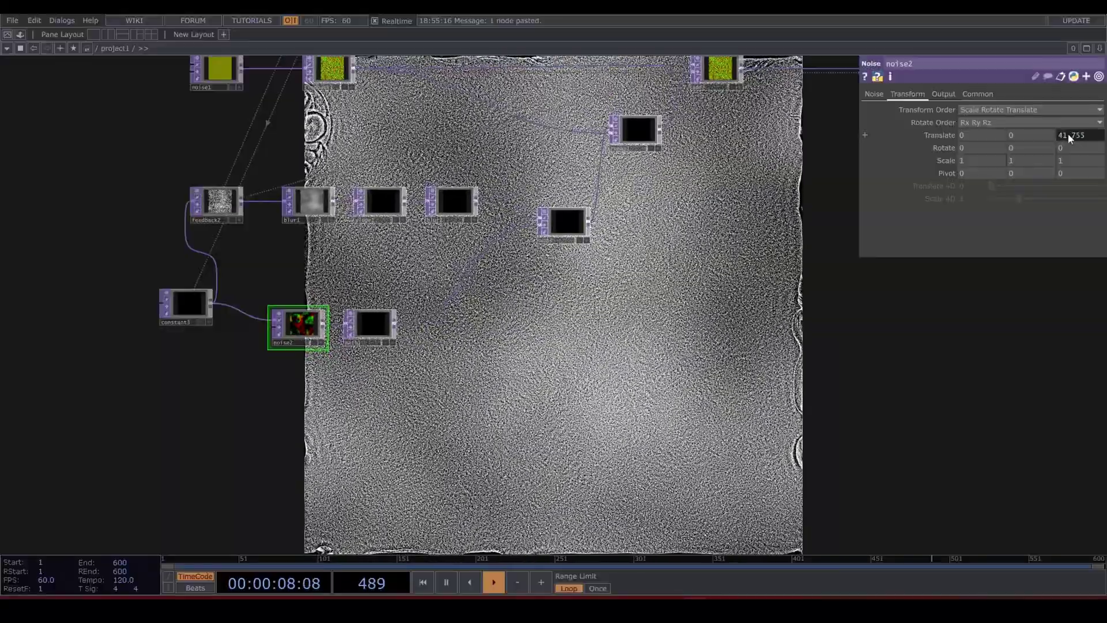
Set the animated noise's harmonics to 0 and its amplitude to 1.4
left_click_drag(488, 409, 317, 457)
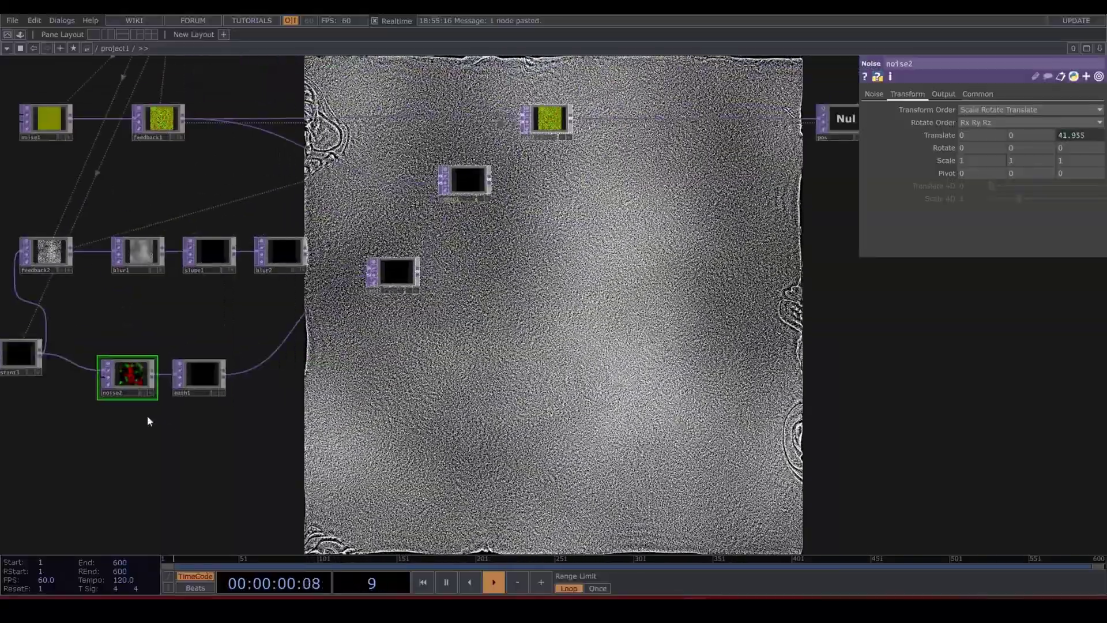
left_click(875, 94)
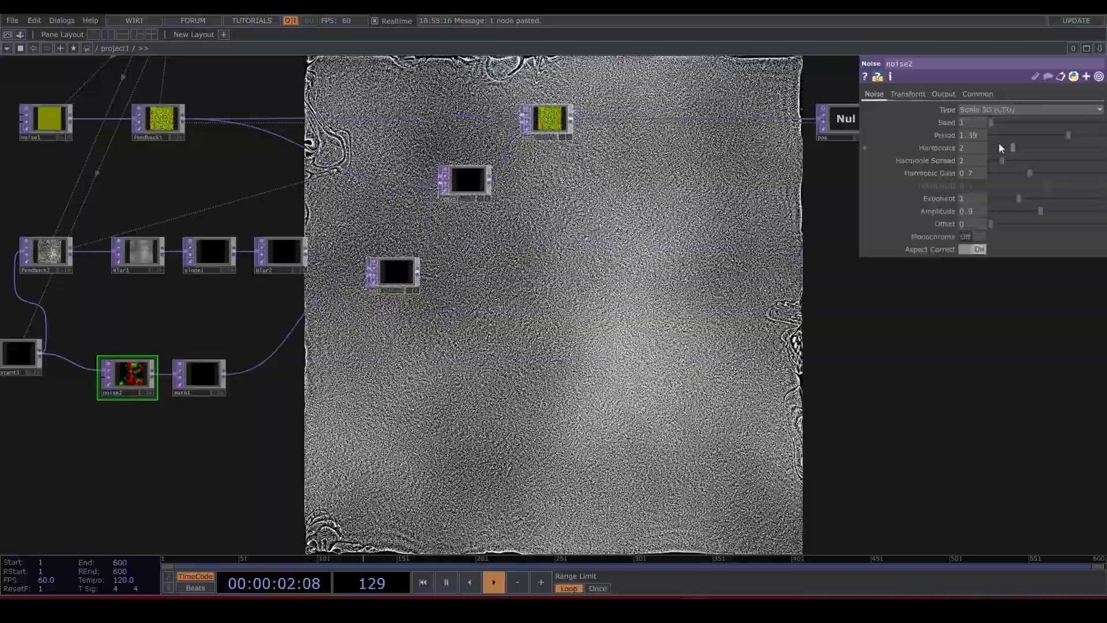
middle_click_drag(980, 211, 1010, 211)
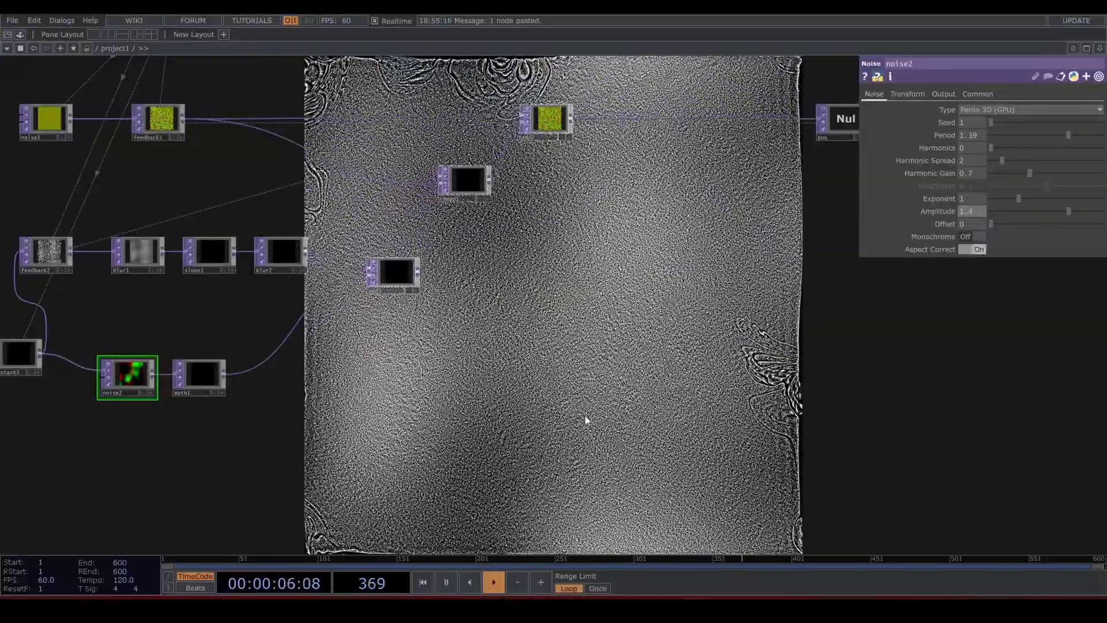
Insert a Limit TOP between the position Add and the pos Null
scroll(588, 420, "down", 3)
scroll(445, 366, "down", 4)
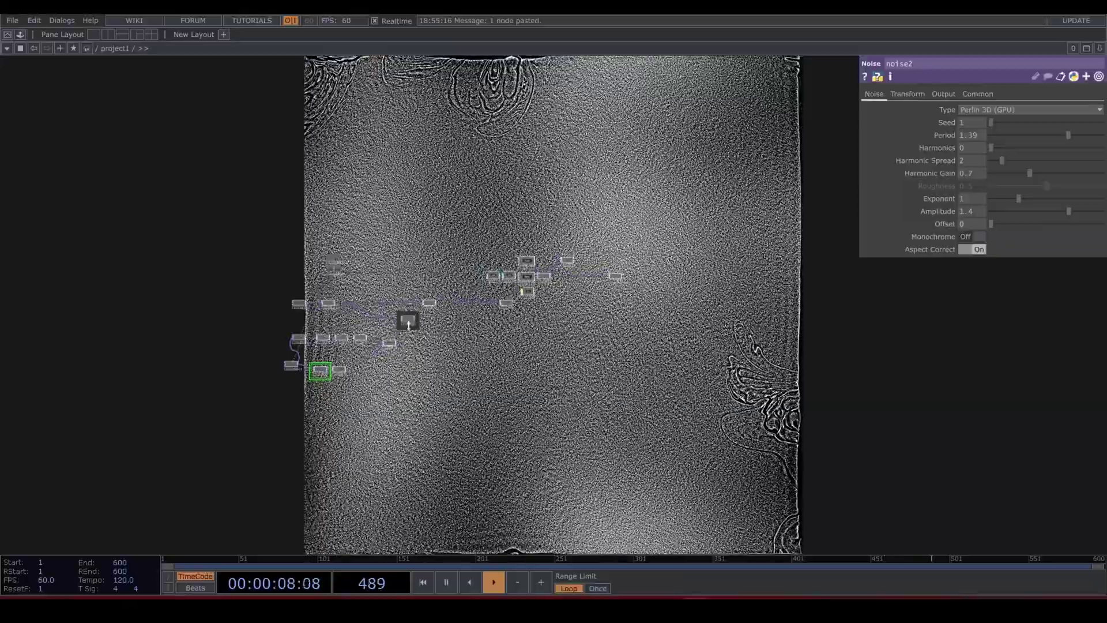
scroll(461, 311, "up", 7)
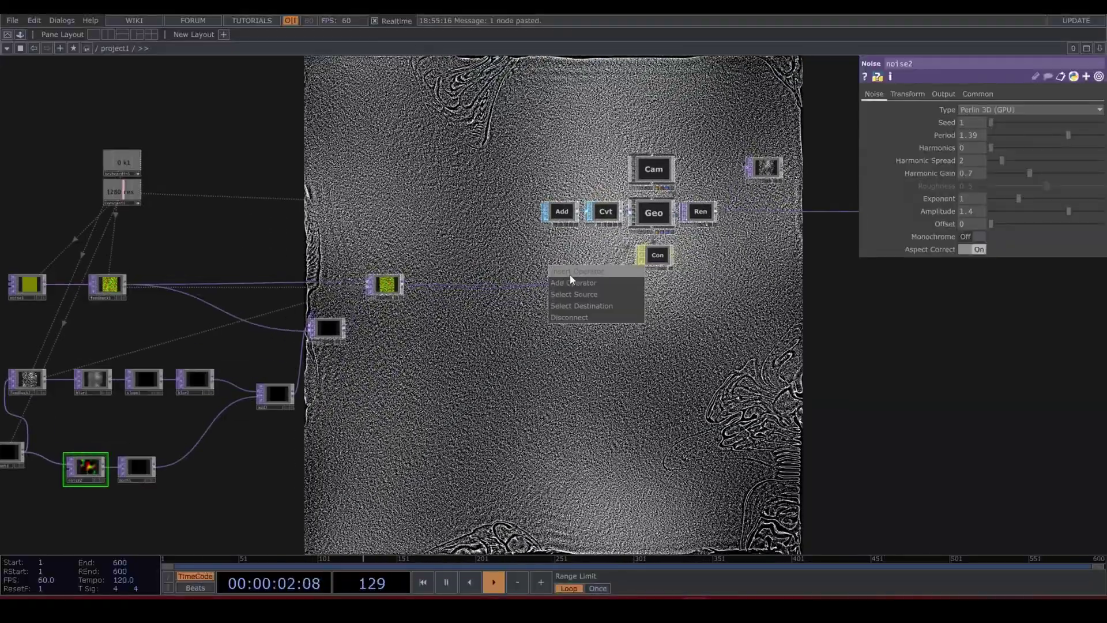
left_click(570, 278)
type("lim")
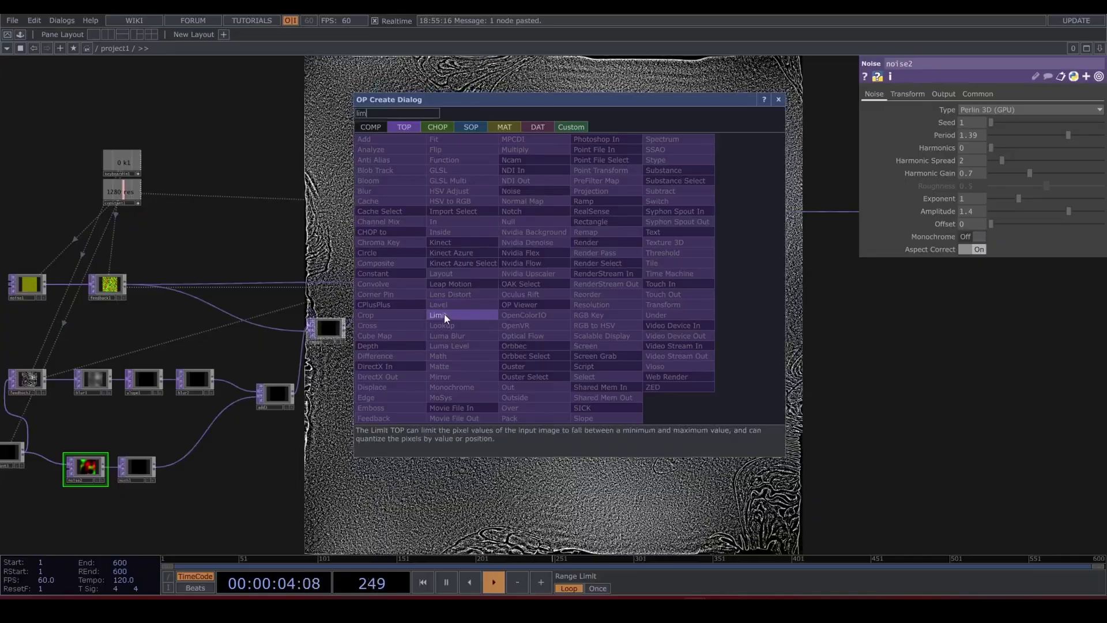
left_click(441, 315)
left_click(545, 289)
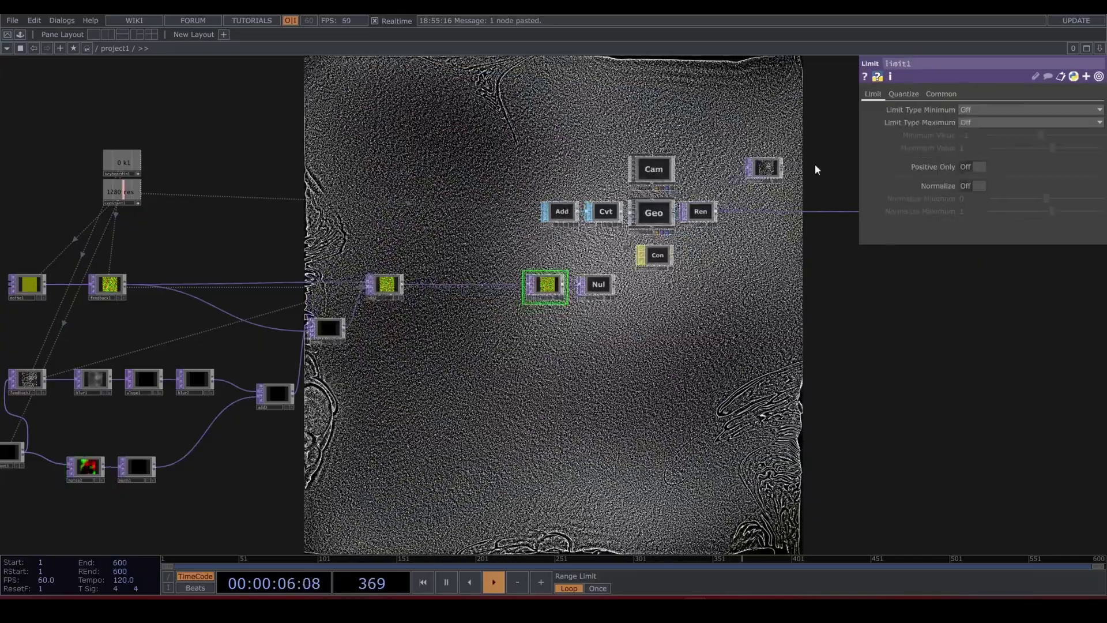
Set the limit's minimum and maximum types to Loop, with a minimum value of 0
left_click(973, 123)
left_click(974, 146)
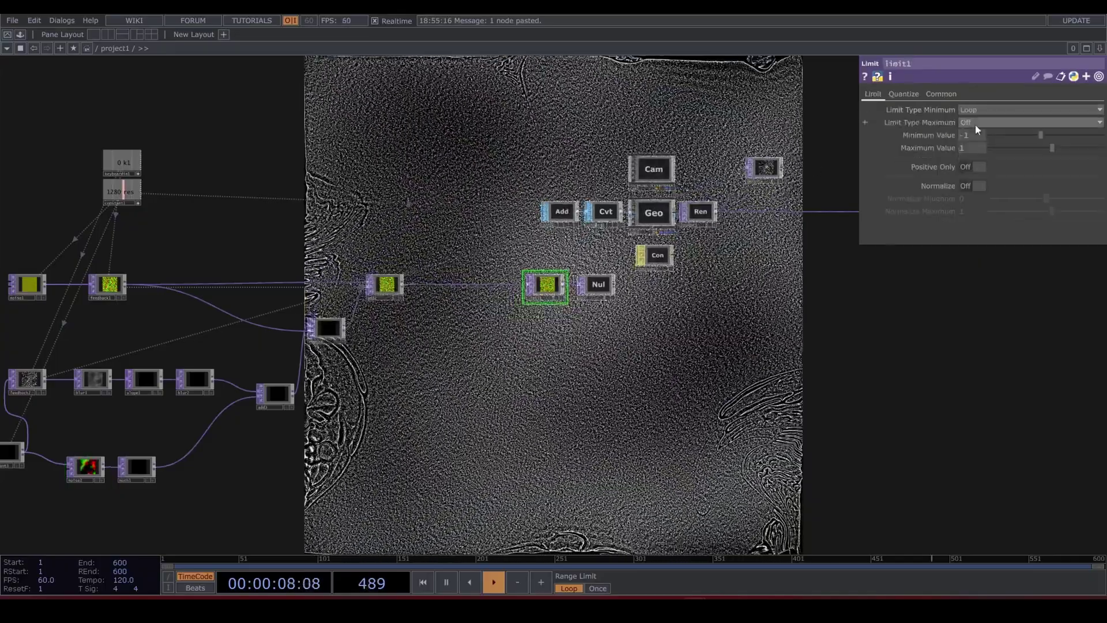
left_click(975, 123)
left_click(970, 158)
mouse_move(965, 134)
middle_mouse_down()
mouse_move(987, 128)
mouse_move(966, 136)
middle_mouse_up()
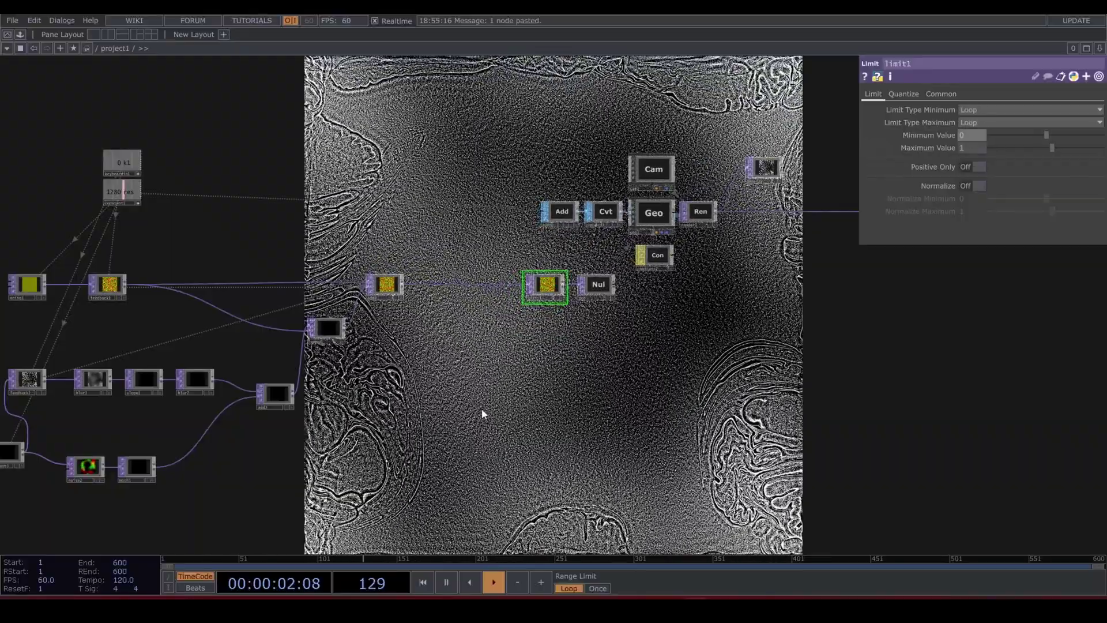
Insert a Point Transform TOP between the position Add and the Limit, and set its Y translate to -0.003
left_click_drag(484, 413, 669, 321)
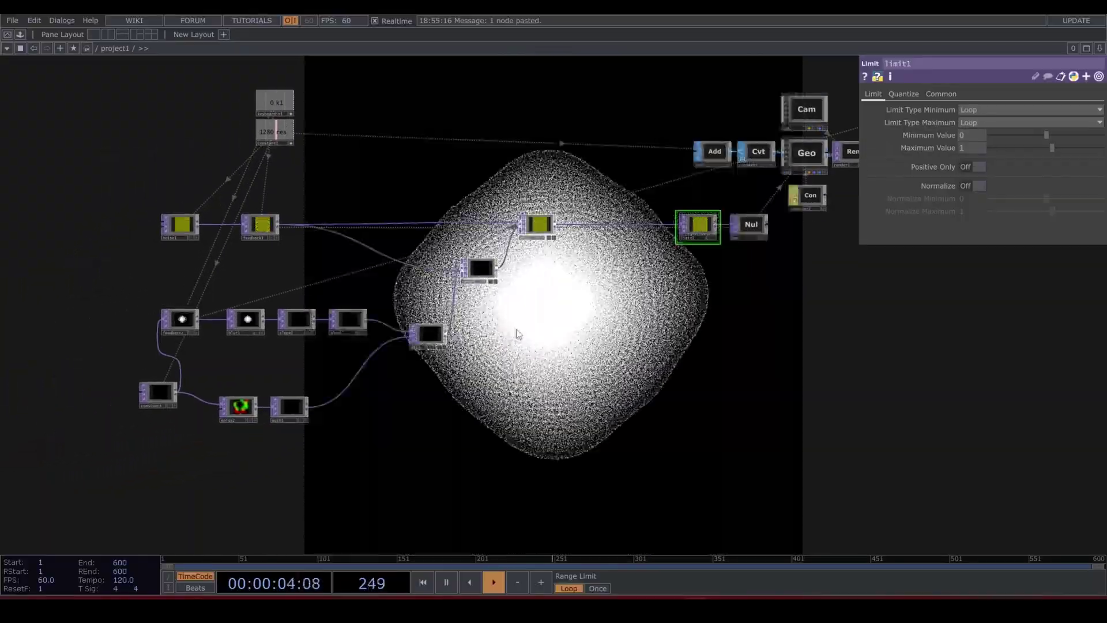
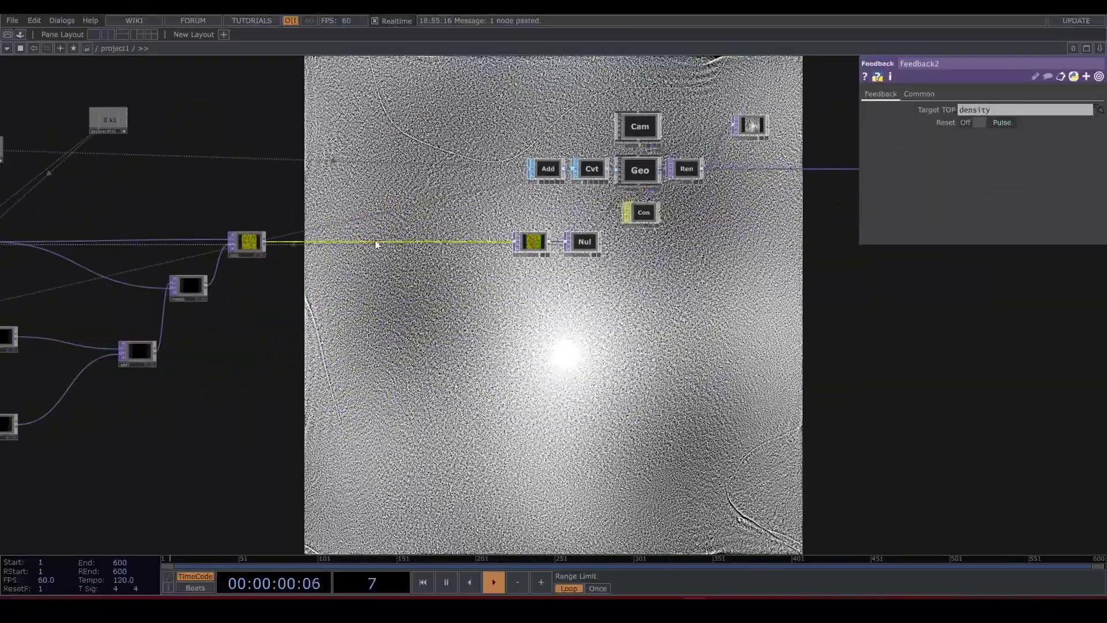
left_click(399, 231)
type("poin")
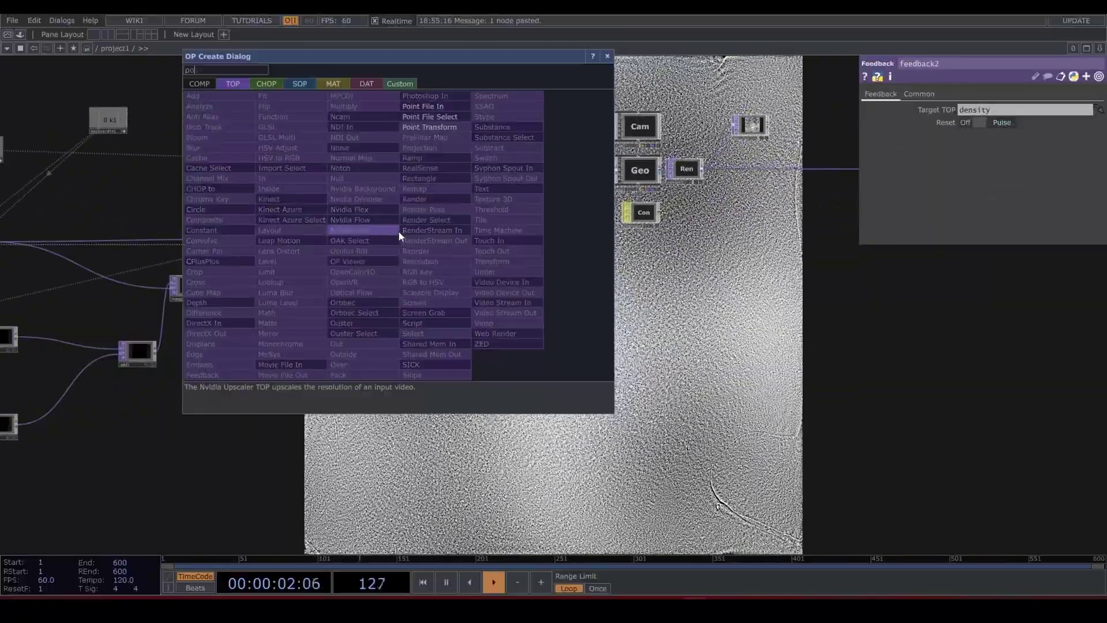
left_click(440, 128)
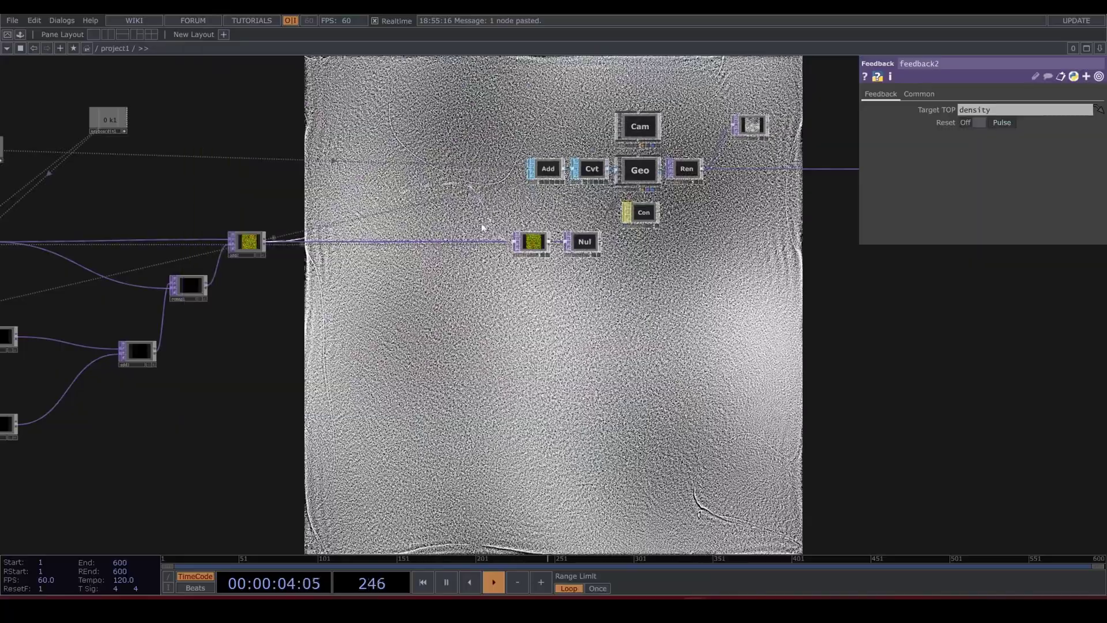
left_click(459, 243)
middle_click_drag(1021, 179, 1018, 161)
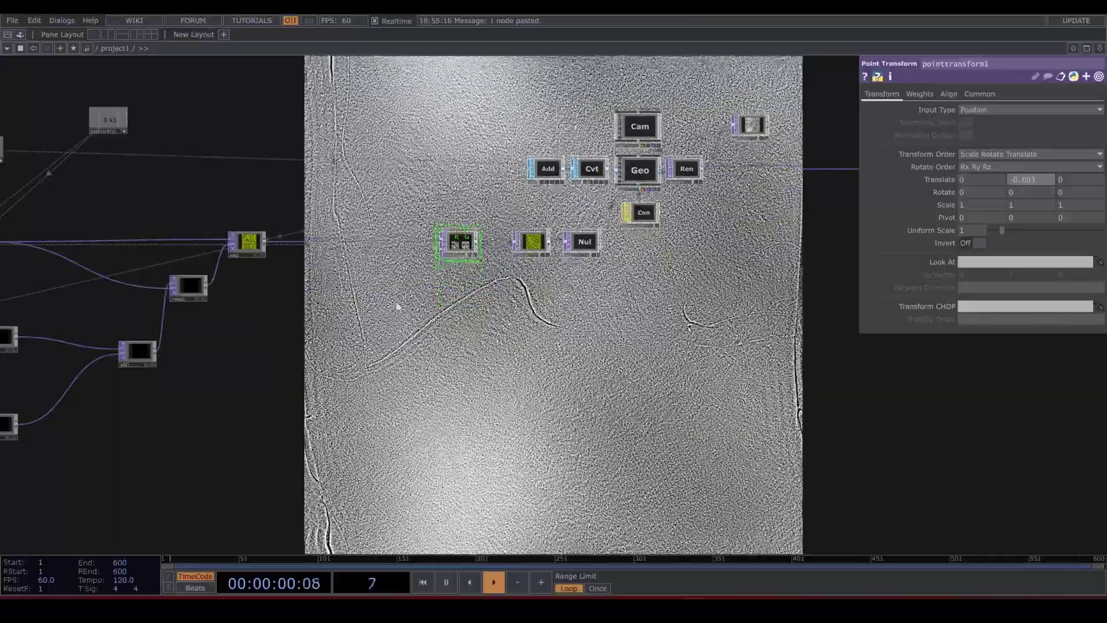
Paste a copy of the 1280-resolution constant and place it below the position Add
scroll(432, 243, "up", 5)
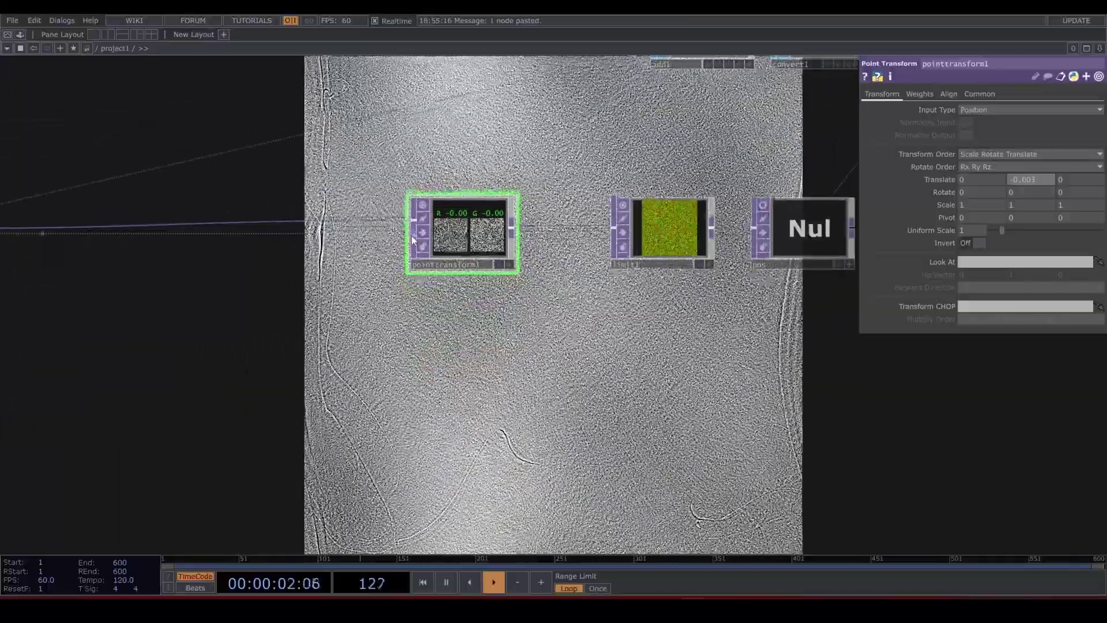
left_click_drag(370, 353, 646, 345)
scroll(555, 340, "down", 2)
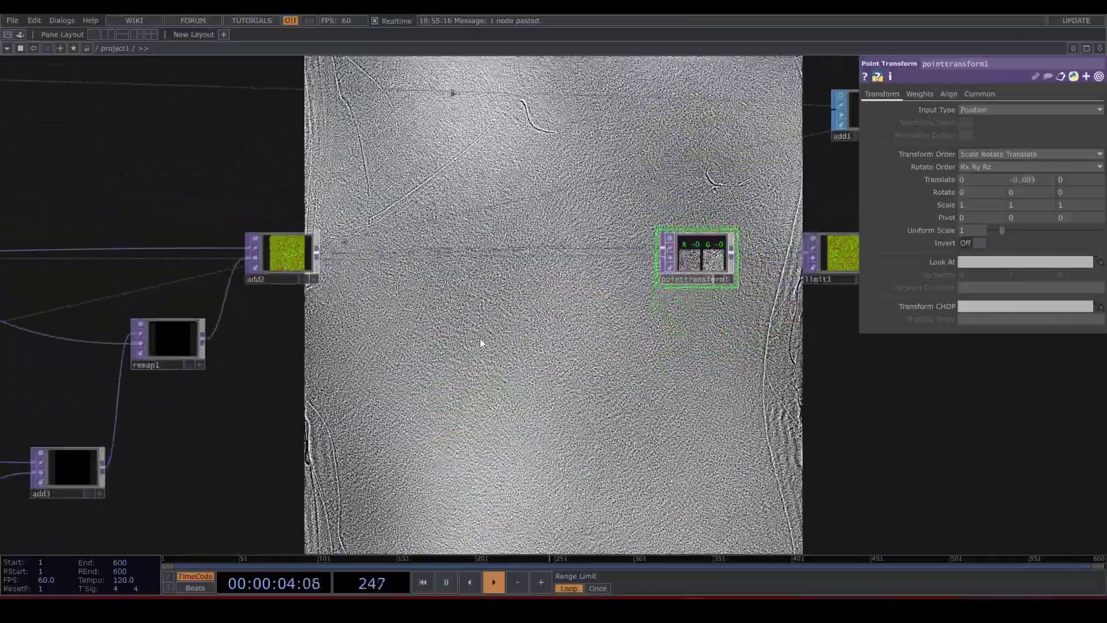
scroll(288, 406, "down", 5)
left_click_drag(323, 391, 433, 317)
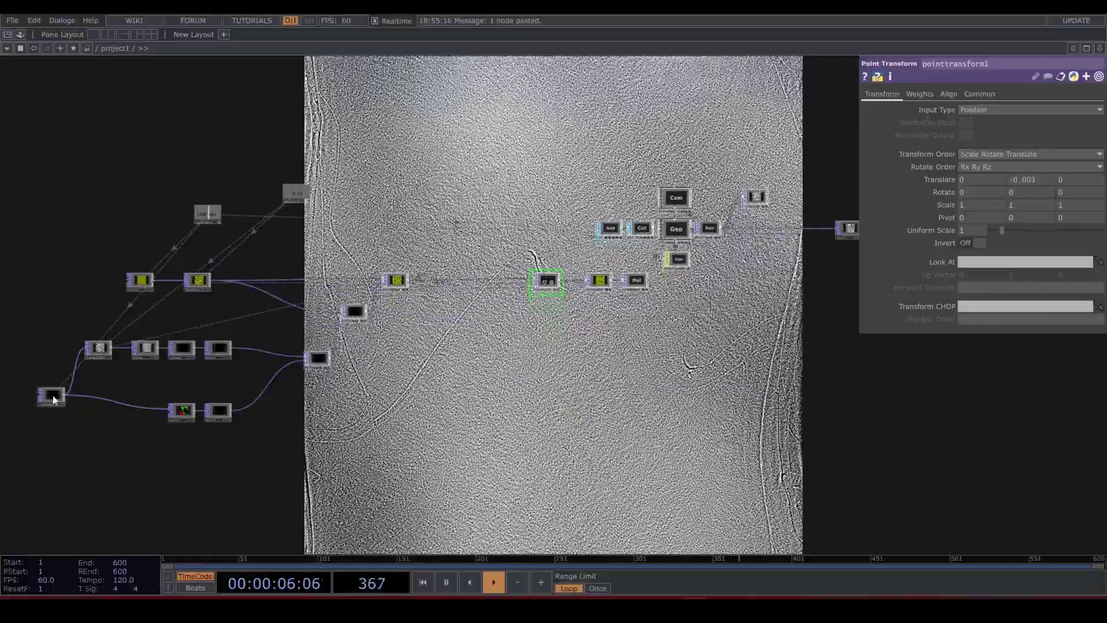
key("ctrl+v")
left_click_drag(55, 427, 421, 317)
scroll(426, 317, "up", 5)
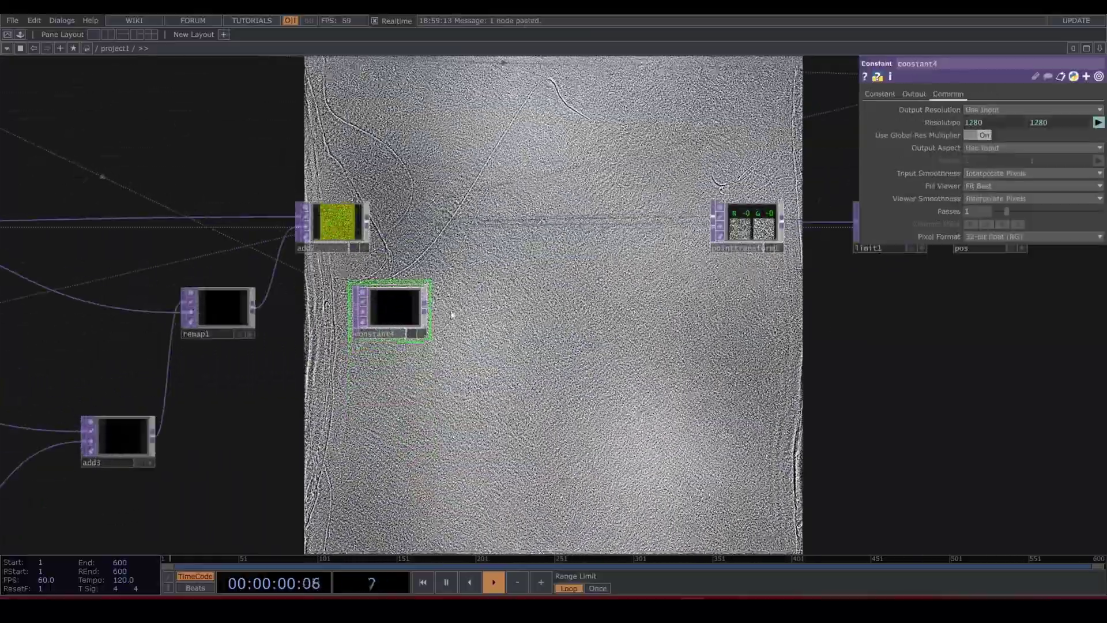
Add a Ramp TOP beside the copied constant, using the constant as its input
key("Tab")
type("ra")
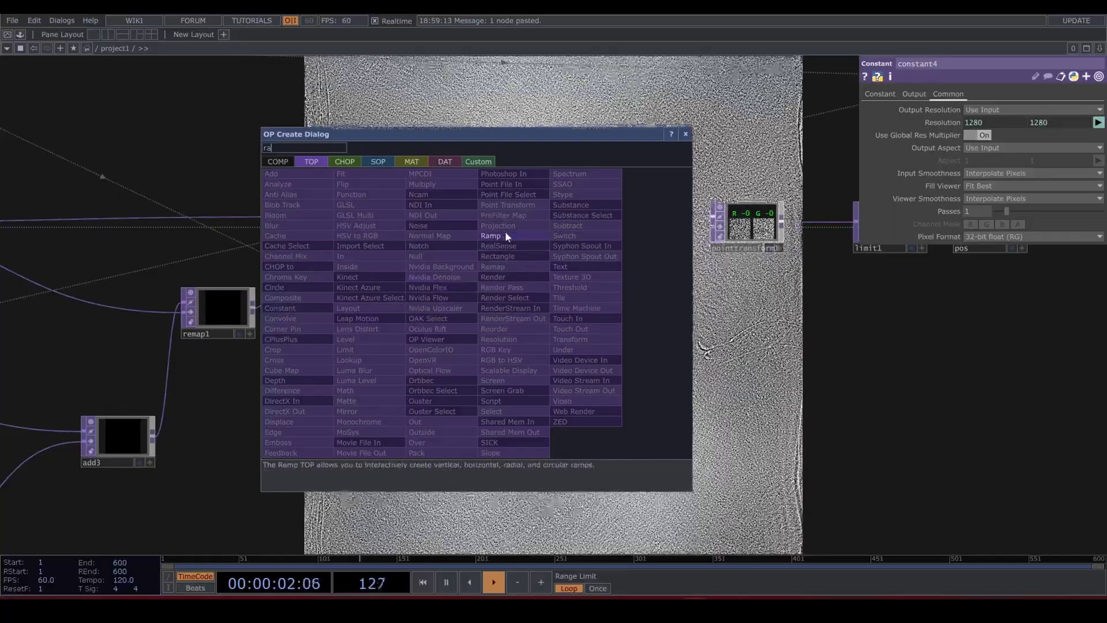
left_click(507, 236)
left_click(514, 310)
left_click_drag(514, 309, 515, 324)
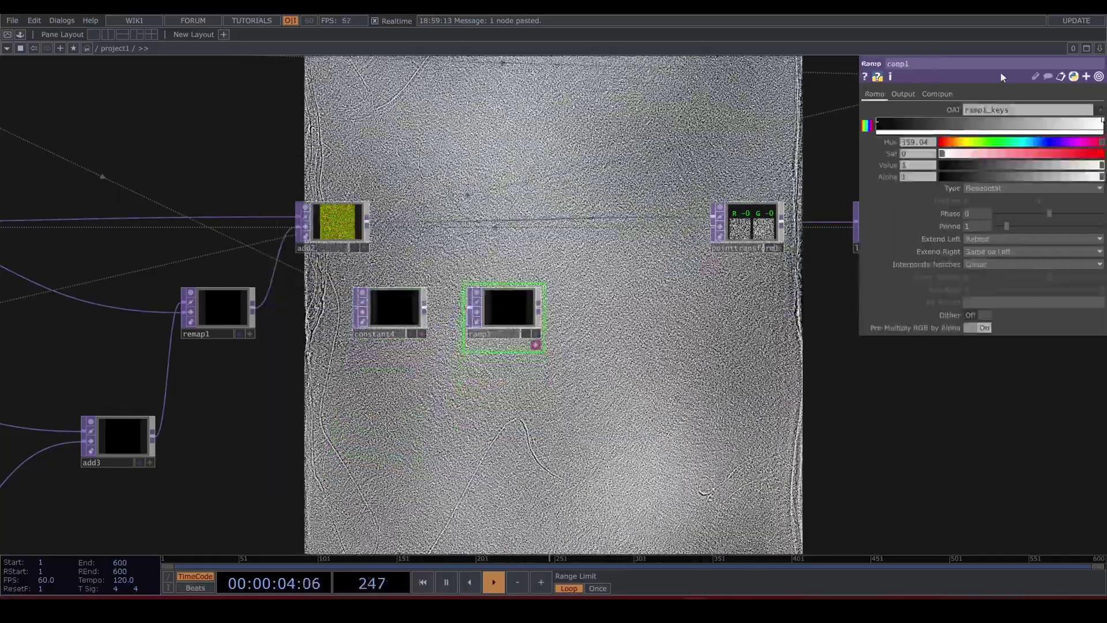
Configure the ramp to output only its own gradient instead of combining it with the constant input
left_click(903, 93)
left_click(980, 111)
left_click(976, 122)
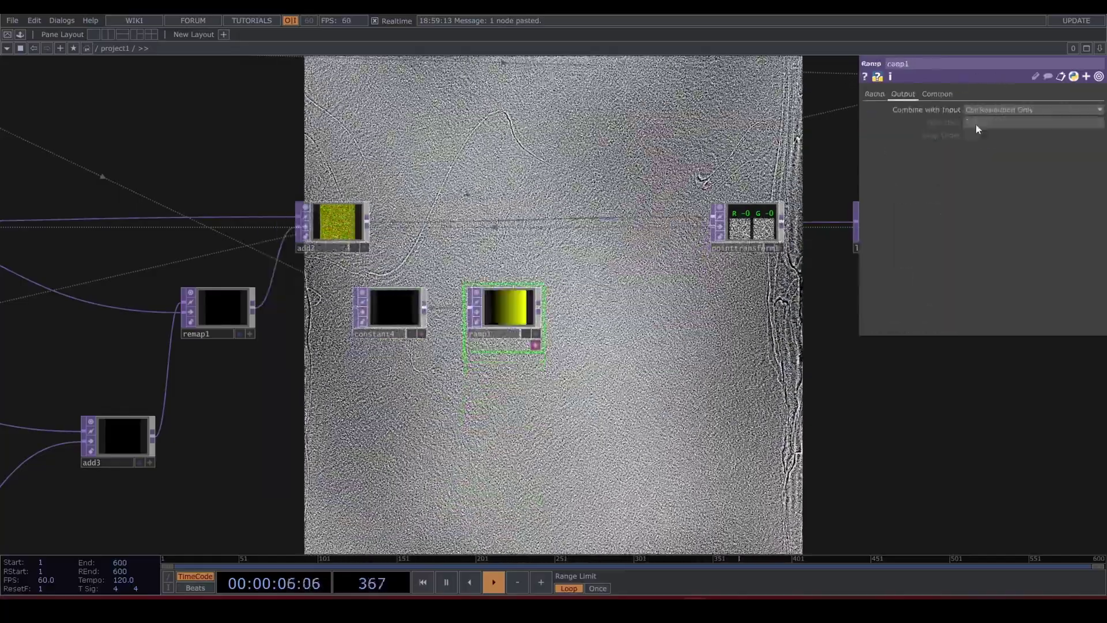
Make the ramp Circular with a white-black-white gradient and set its notch interpolation to ease-in, ease-out
left_click(882, 95)
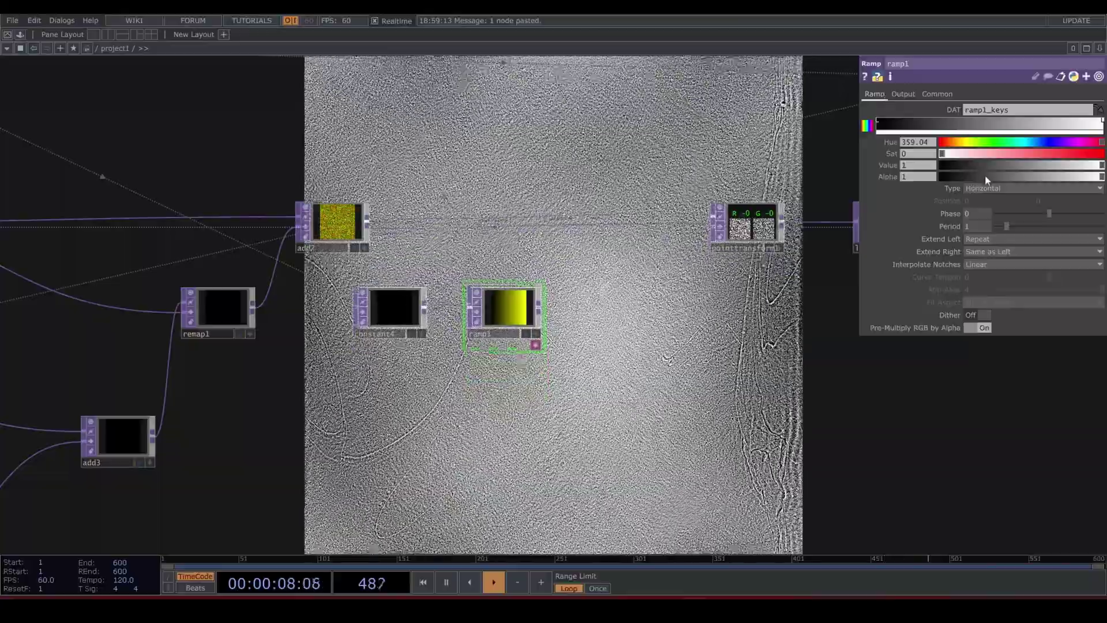
left_click(985, 185)
left_click(990, 230)
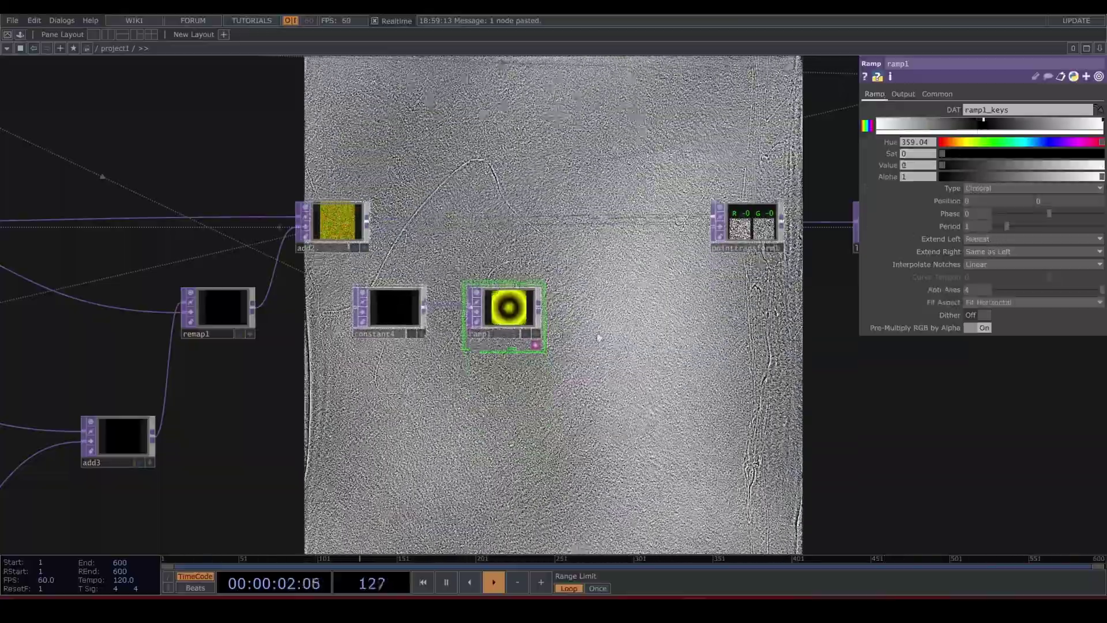
scroll(524, 317, "up", 3)
scroll(503, 319, "down", 5)
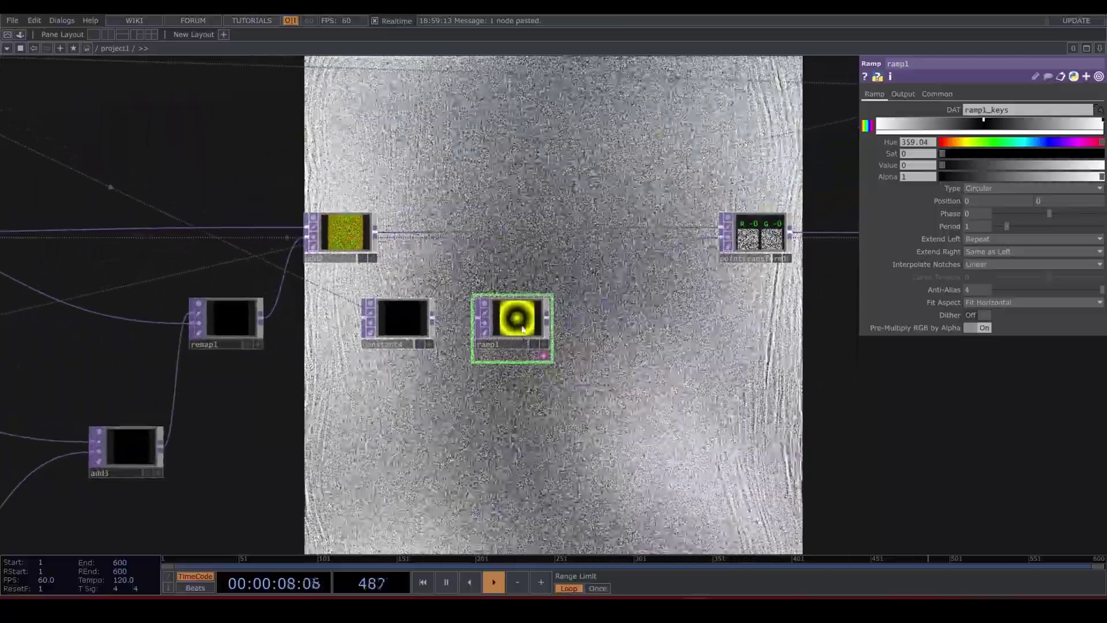
left_click(988, 270)
left_click(987, 301)
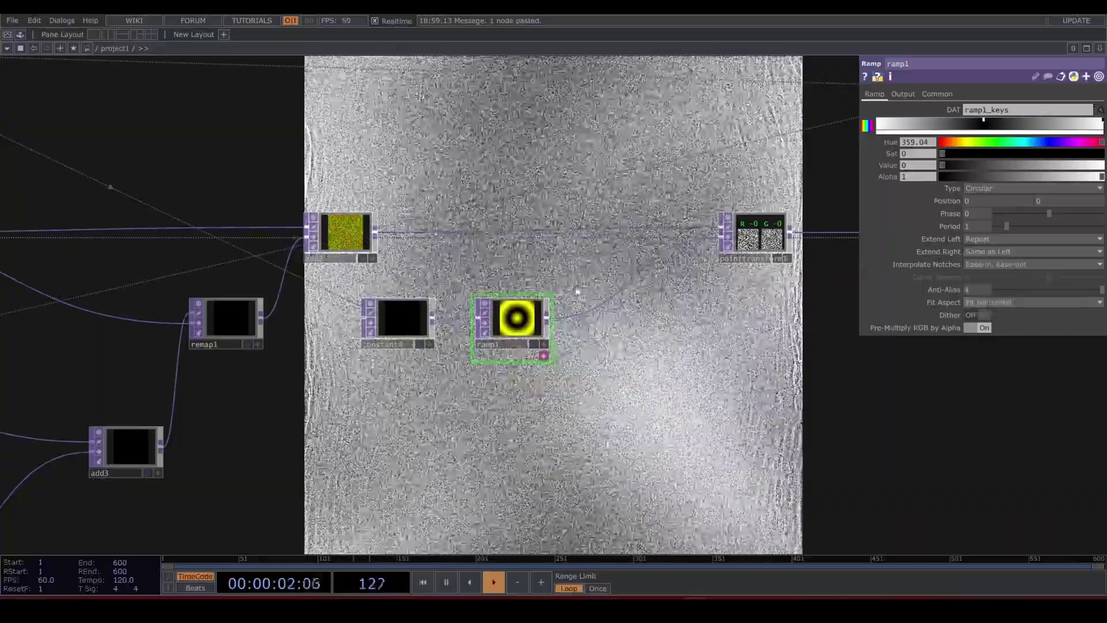
Feed the ramp into the point transform's second input through an inserted Remap TOP, with the position Add as the remap's second input
left_click_drag(547, 317, 722, 236)
right_click(637, 288)
left_click(637, 288)
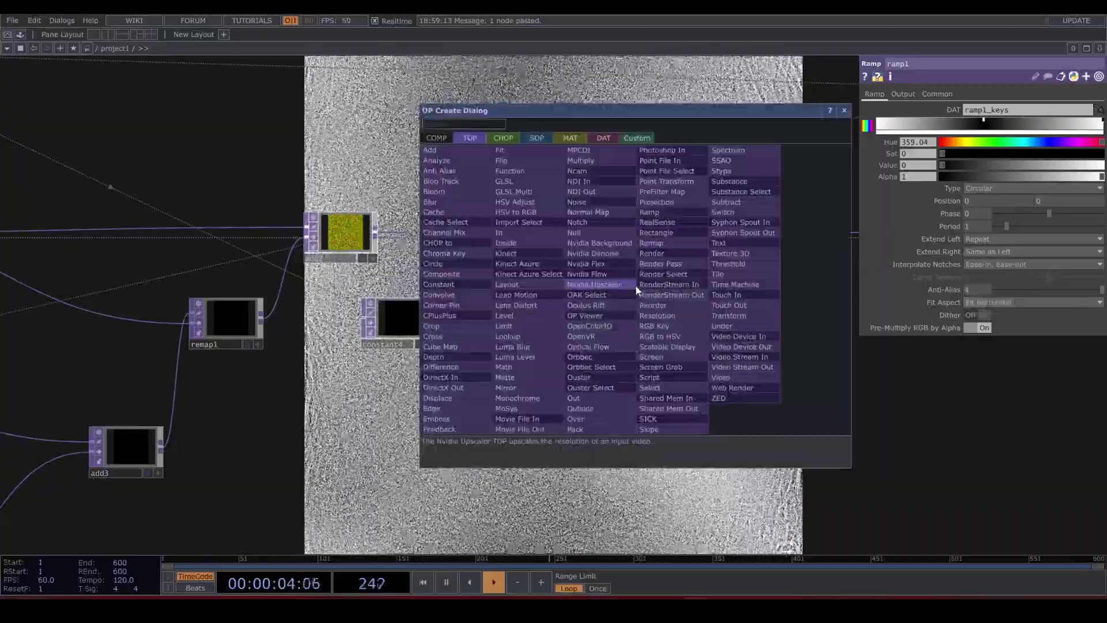
type("rem")
left_click(645, 241)
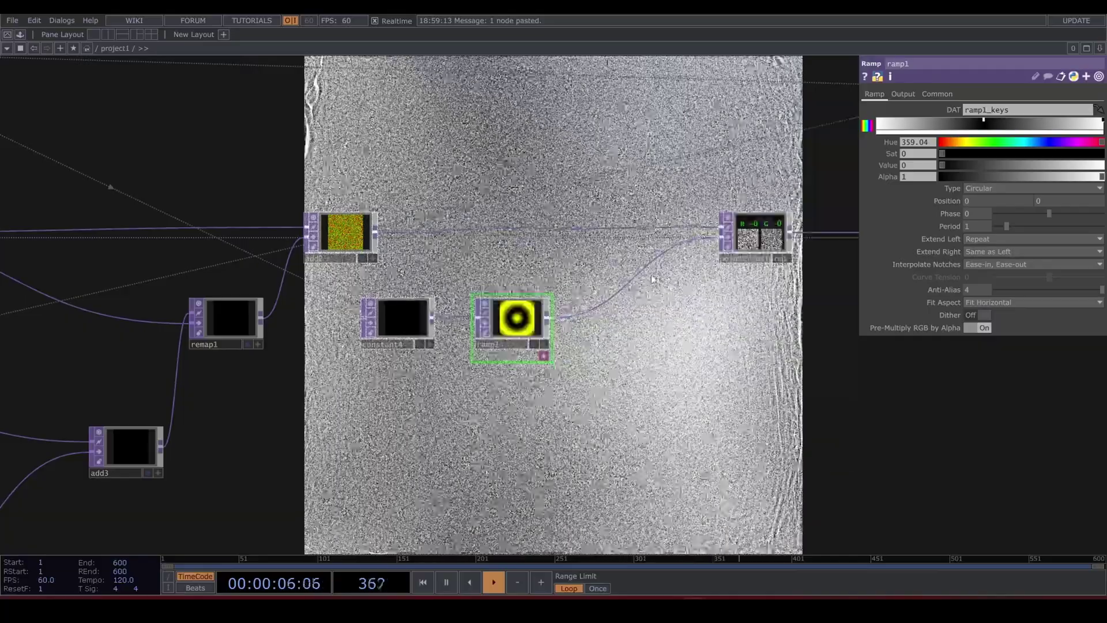
left_click(656, 291)
left_click_drag(376, 232, 620, 294)
Set the Y translate of the ramp-weighted point transform to -0.004
left_click_drag(671, 397, 524, 385)
scroll(510, 244, "up", 4)
scroll(541, 270, "down", 3)
scroll(541, 270, "down", 4)
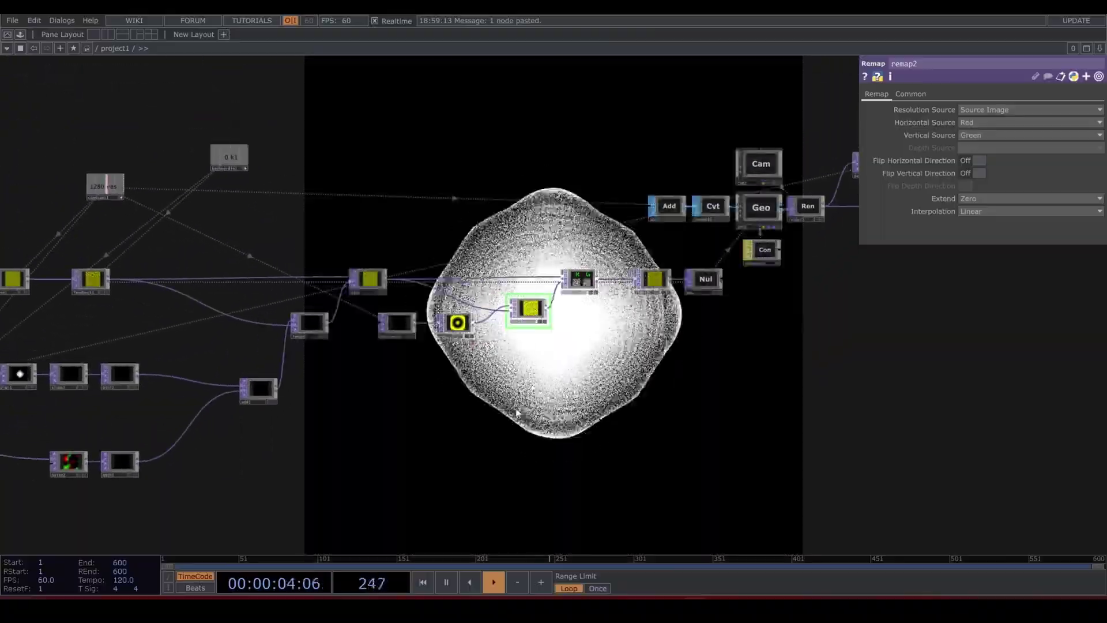
left_click(584, 281)
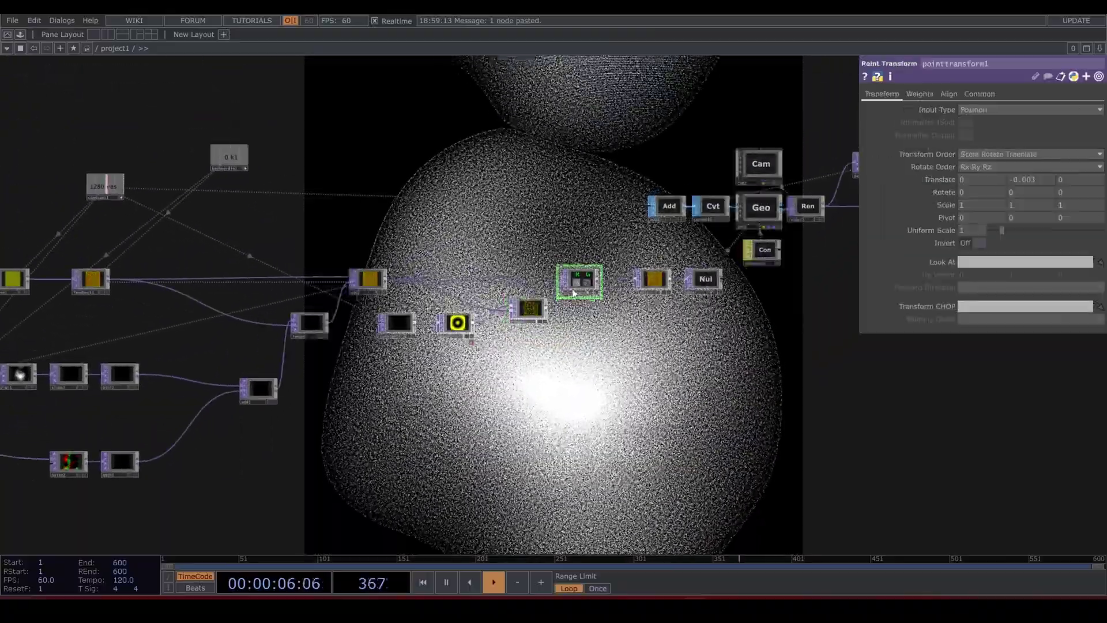
left_click(458, 324)
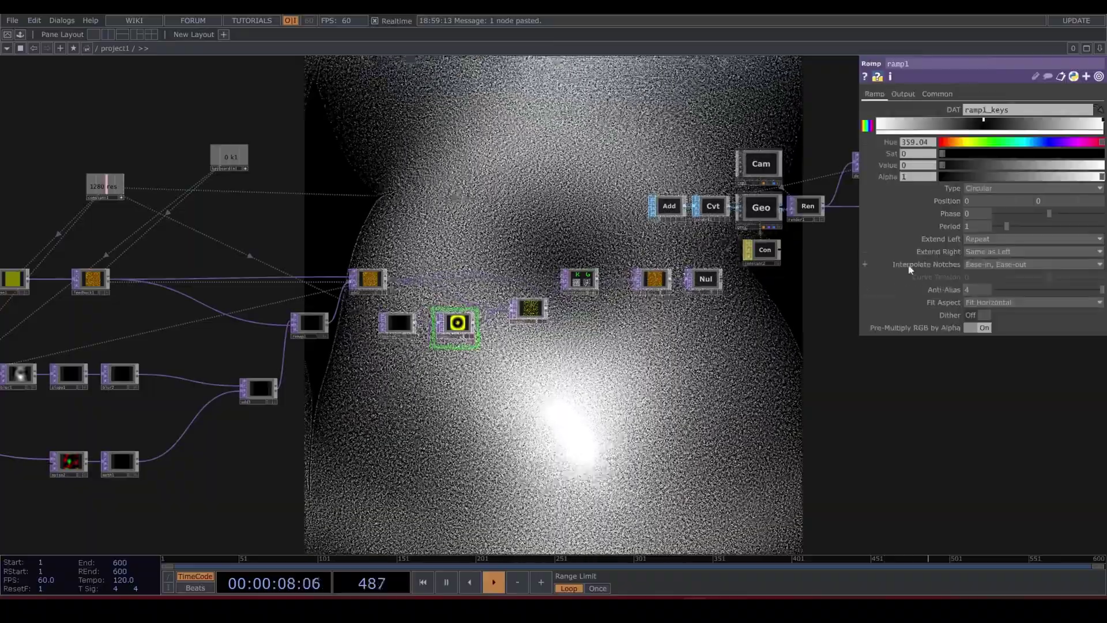
left_click(581, 280)
mouse_move(1030, 182)
middle_mouse_down()
mouse_move(1022, 168)
mouse_move(1029, 173)
middle_mouse_up()
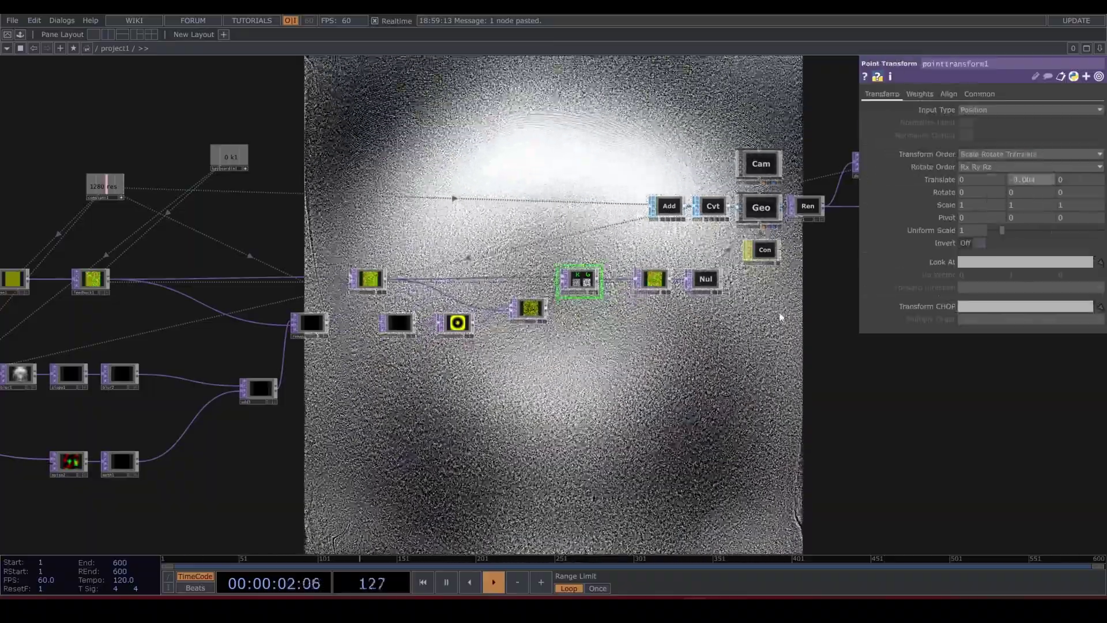
Set the extend mode of the Remap after the ramp to Hold
left_click_drag(655, 375, 656, 326)
left_click_drag(575, 339, 839, 344)
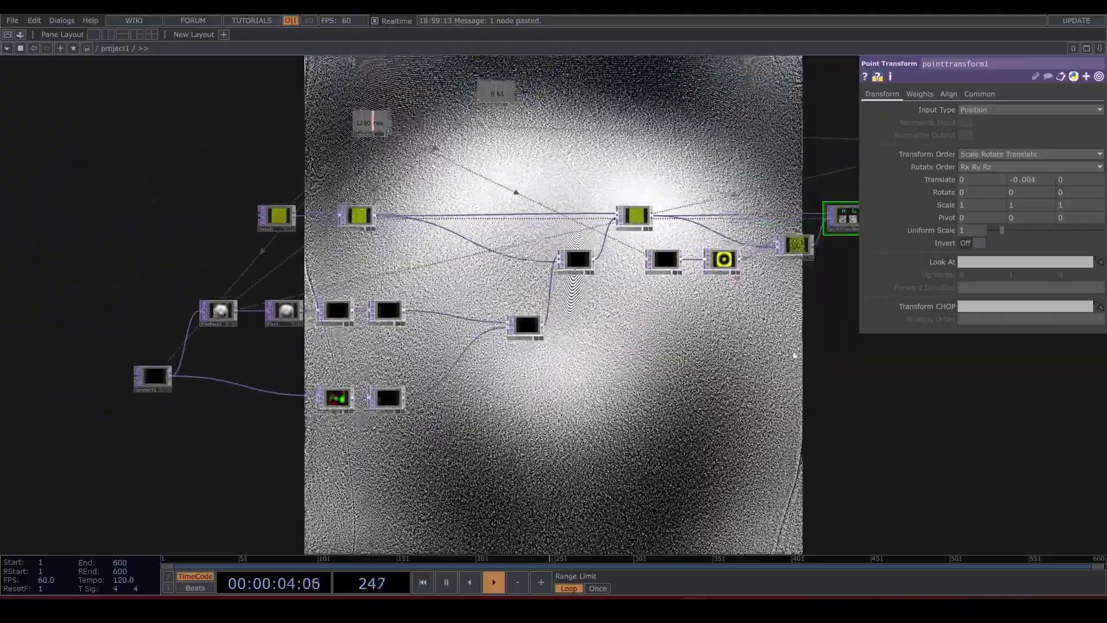
left_click_drag(532, 413, 574, 337)
scroll(750, 197, "up", 3)
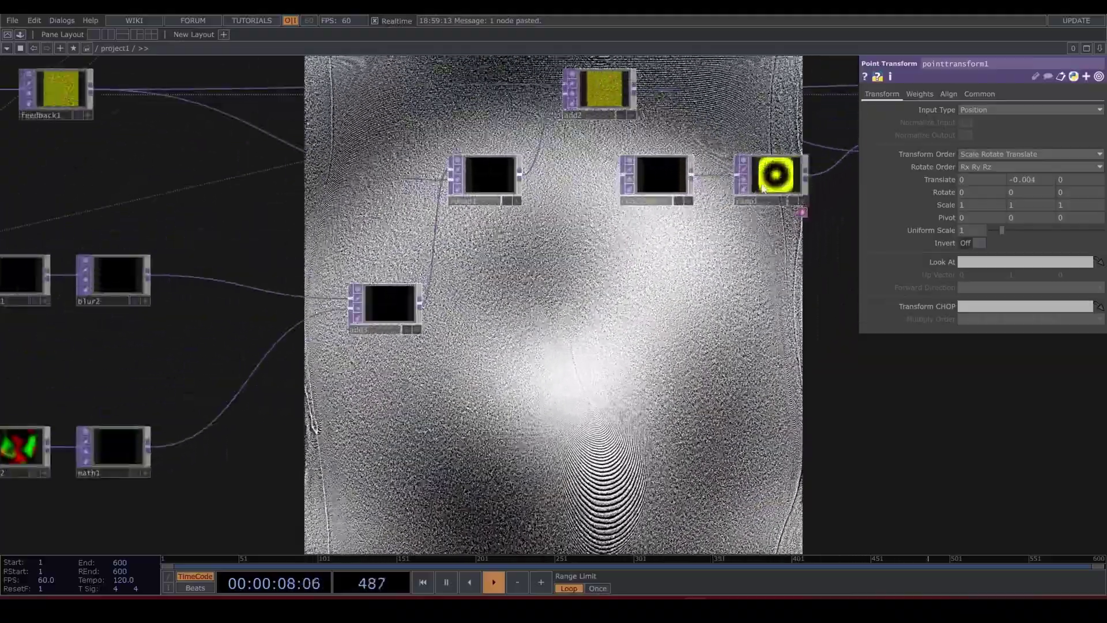
left_click_drag(512, 358, 613, 350)
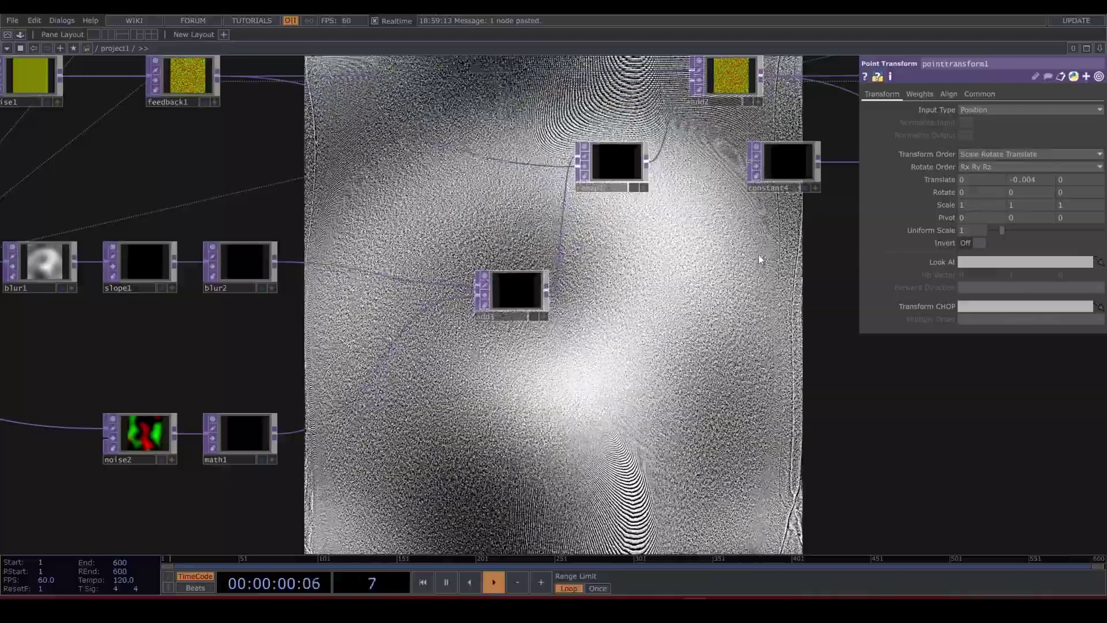
left_click_drag(760, 260, 588, 243)
left_click(762, 180)
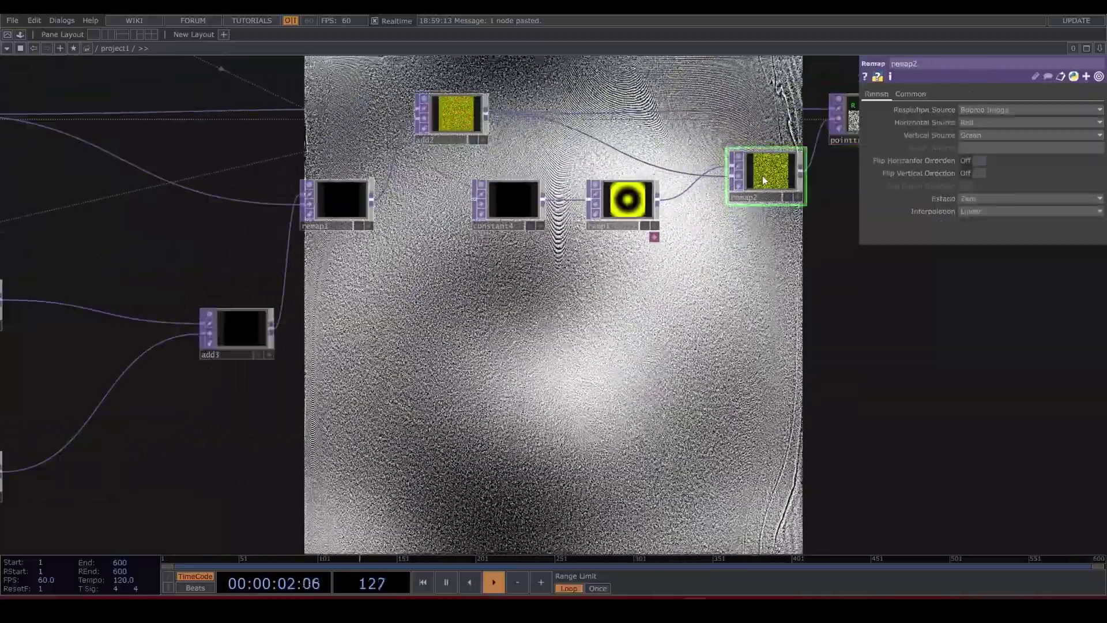
left_click(985, 197)
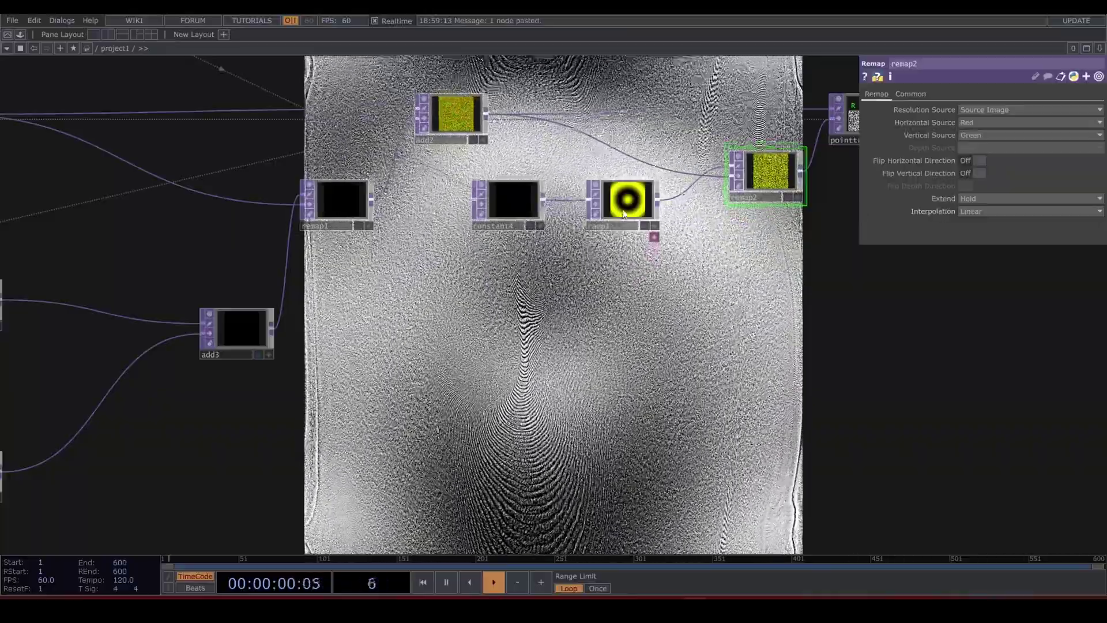
Insert a Point Transform TOP between the second density blur and the Add that combines slope and noise
scroll(593, 229, "down", 3)
left_click_drag(584, 321, 804, 312)
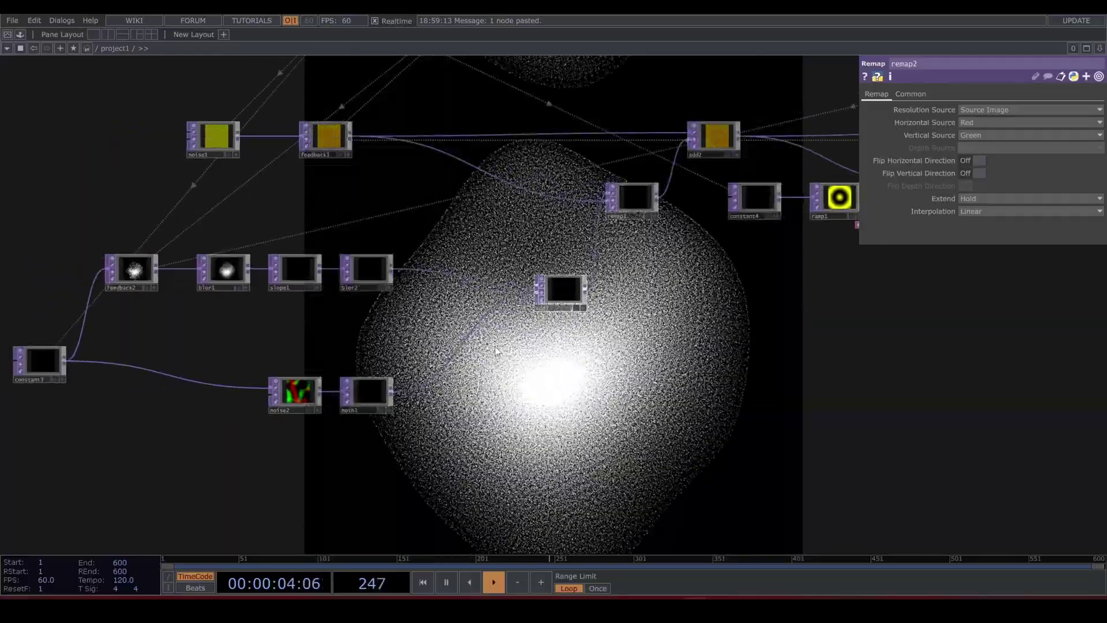
right_click(435, 273)
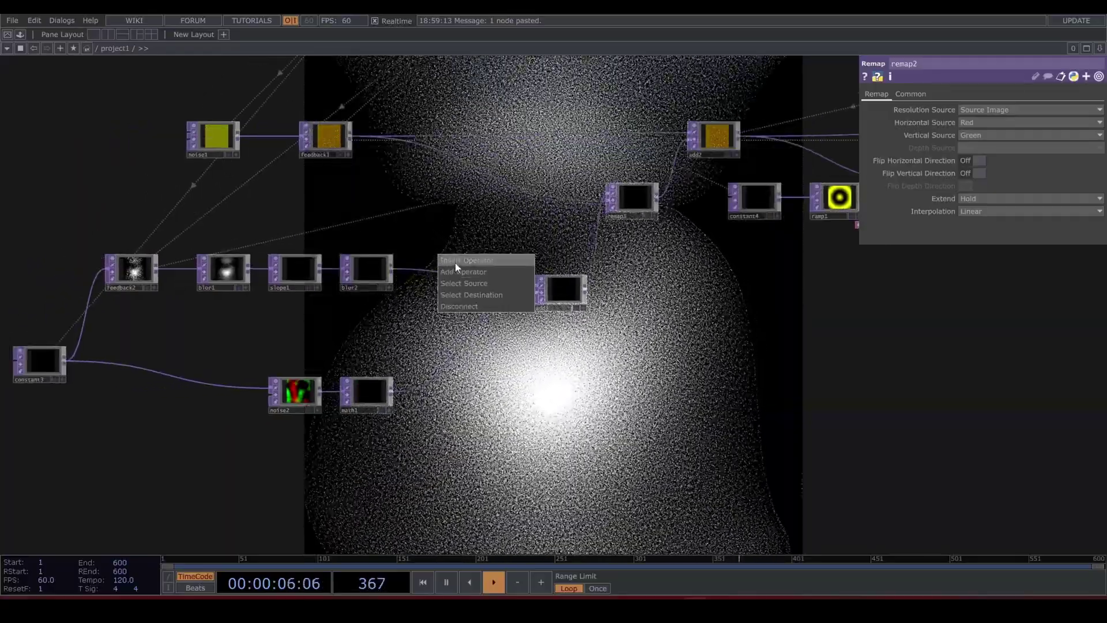
left_click(455, 262)
type("poi")
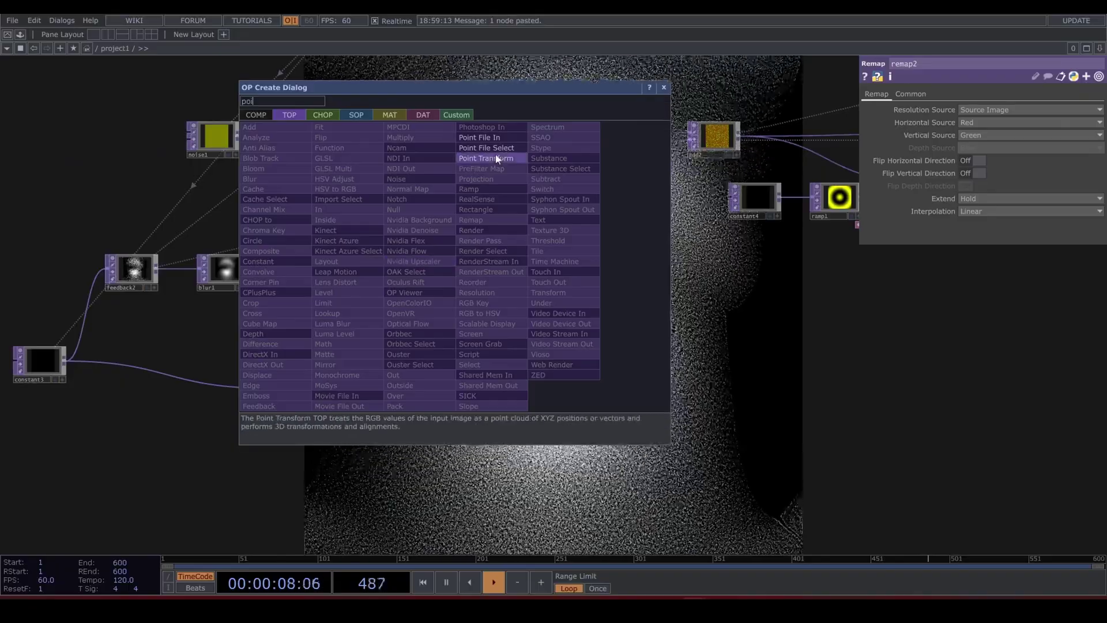
left_click(486, 158)
left_click(456, 279)
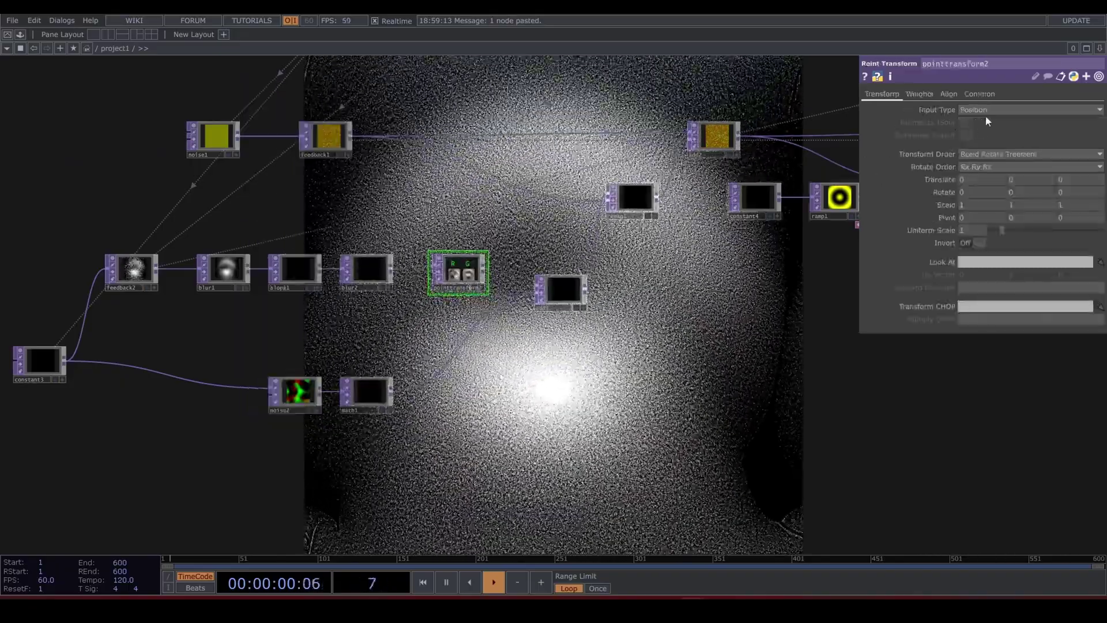
Make the inserted point transform treat its input as Vector, set its Z rotation to 85, and restart the particle simulation along the way
left_click(986, 110)
left_click(981, 133)
mouse_move(1064, 191)
middle_mouse_down()
mouse_move(1071, 171)
mouse_move(1064, 191)
middle_mouse_up()
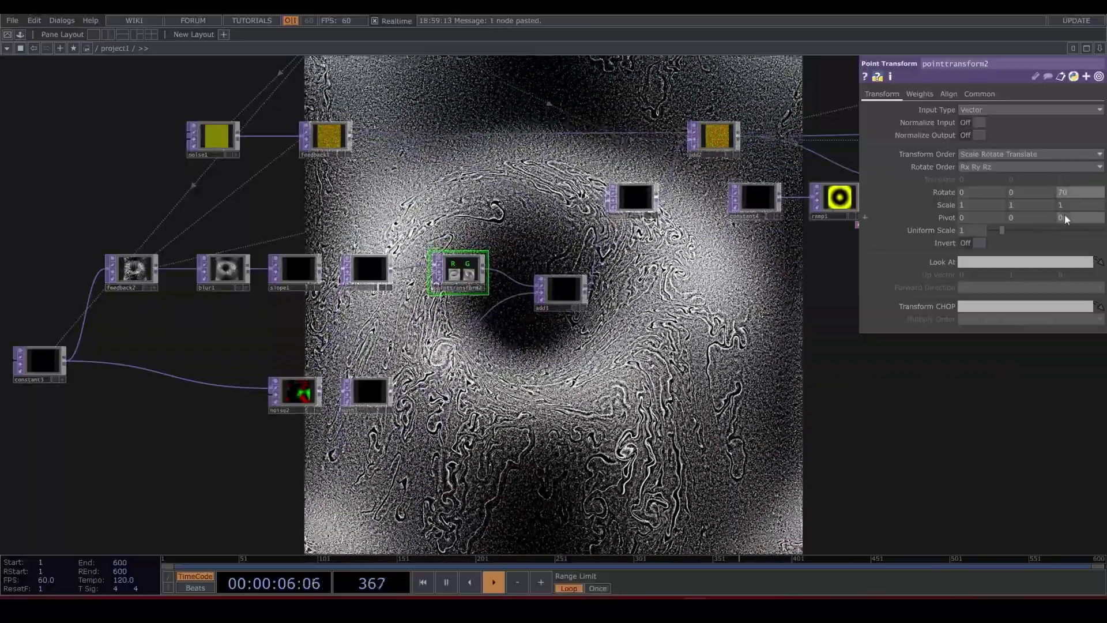
key("1")
left_click_drag(785, 350, 788, 254)
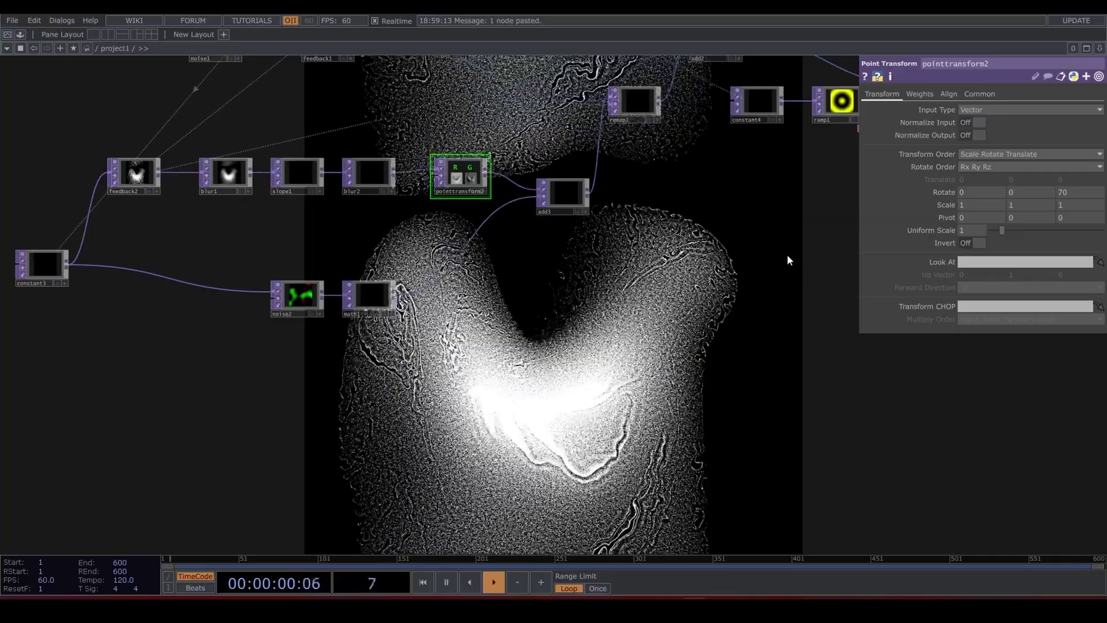
middle_click_drag(1081, 192, 1084, 170)
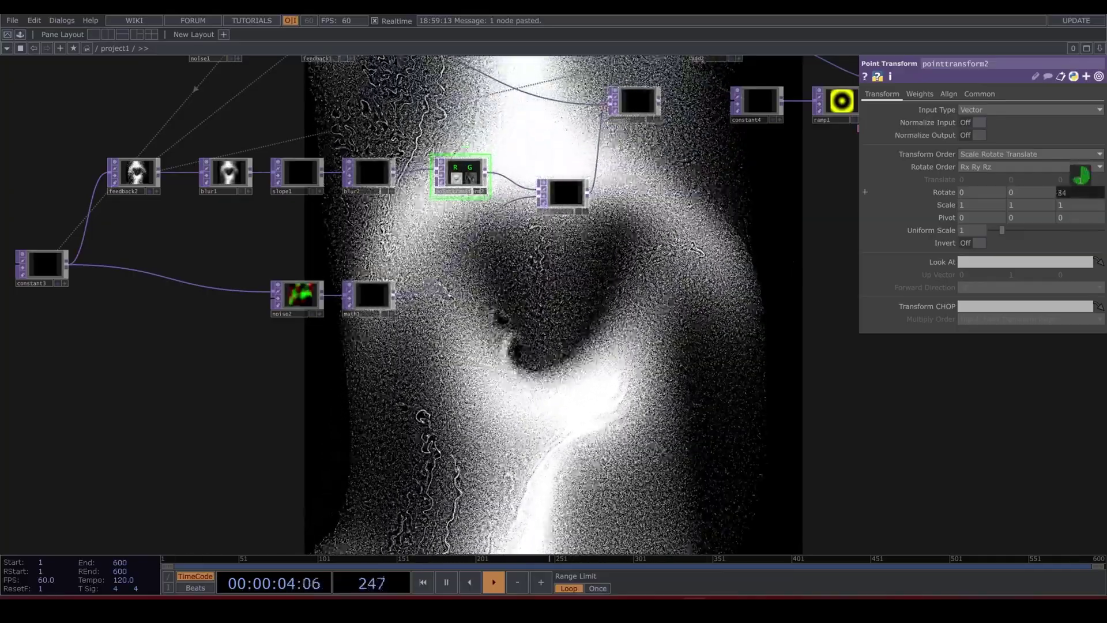
Set the first density blur's pre-shrink to 4 and filter size to 30, and restart the particle simulation
left_click_drag(436, 326, 590, 365)
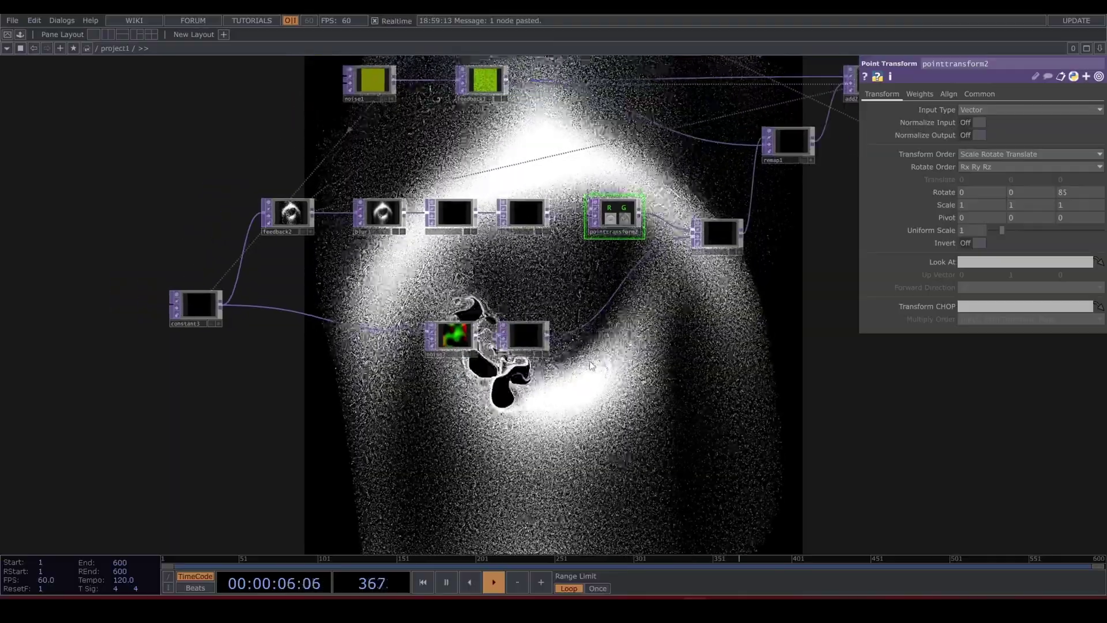
left_click(380, 221)
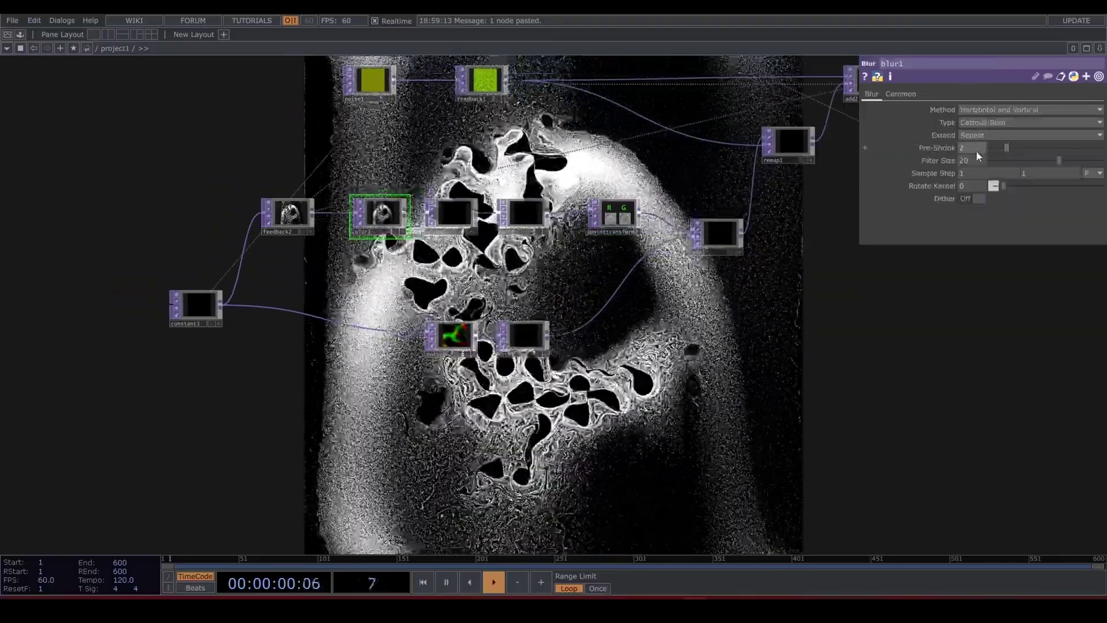
left_click_drag(969, 161, 1010, 148)
mouse_move(974, 143)
middle_mouse_down()
mouse_move(968, 162)
mouse_move(973, 137)
mouse_move(985, 139)
middle_mouse_up()
left_click_drag(800, 339, 600, 311)
scroll(600, 313, "down", 5)
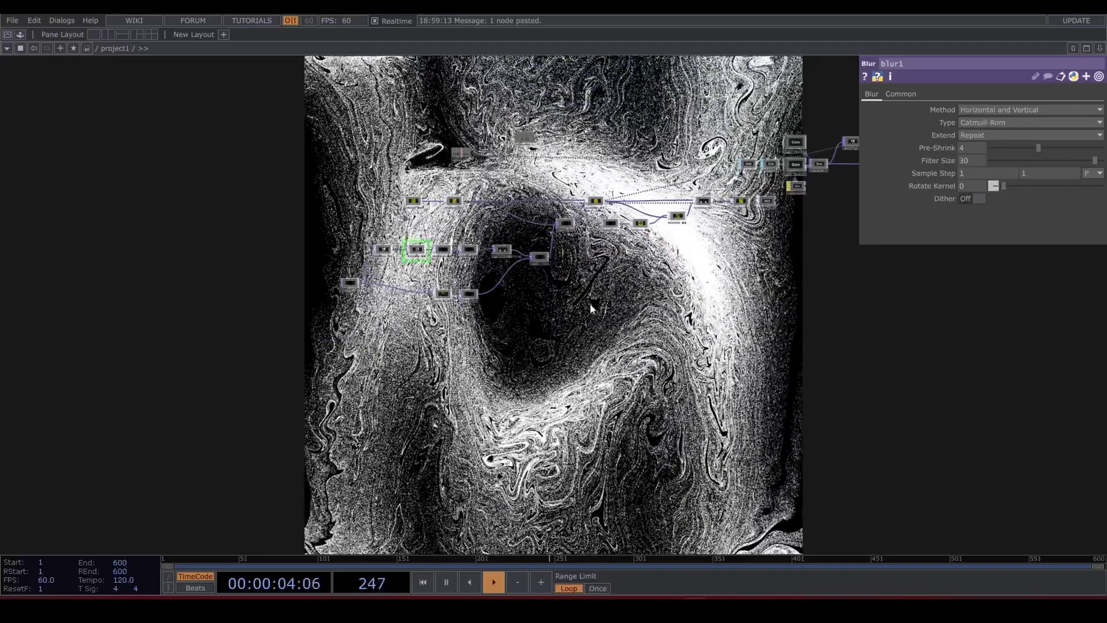
key("1")
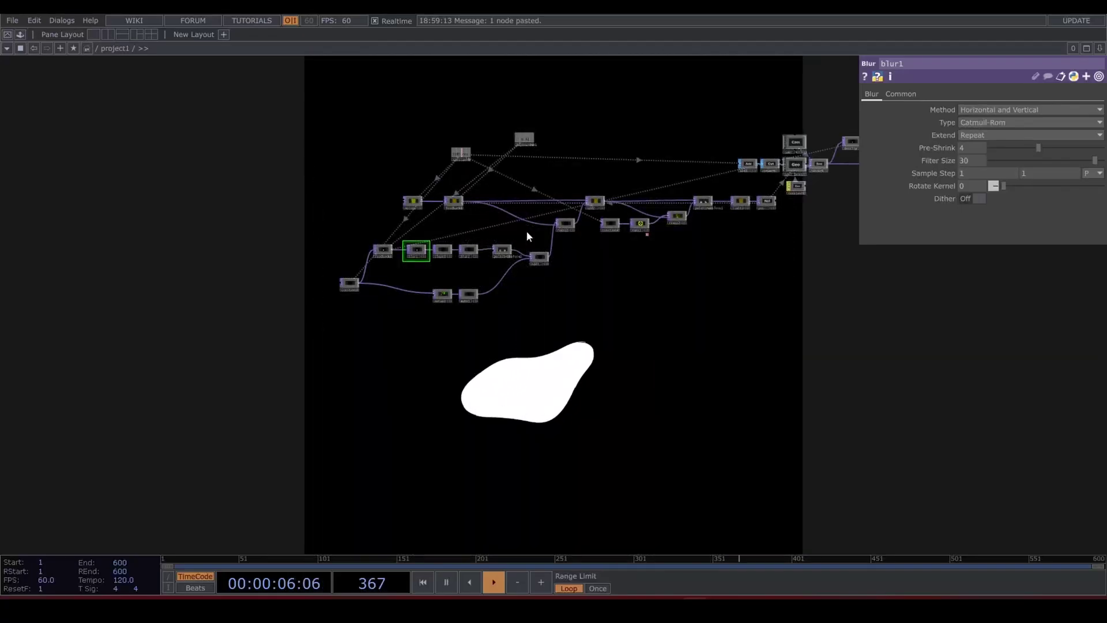
Select all operators in the network and turn off their viewers
left_click_drag(635, 308, 469, 340)
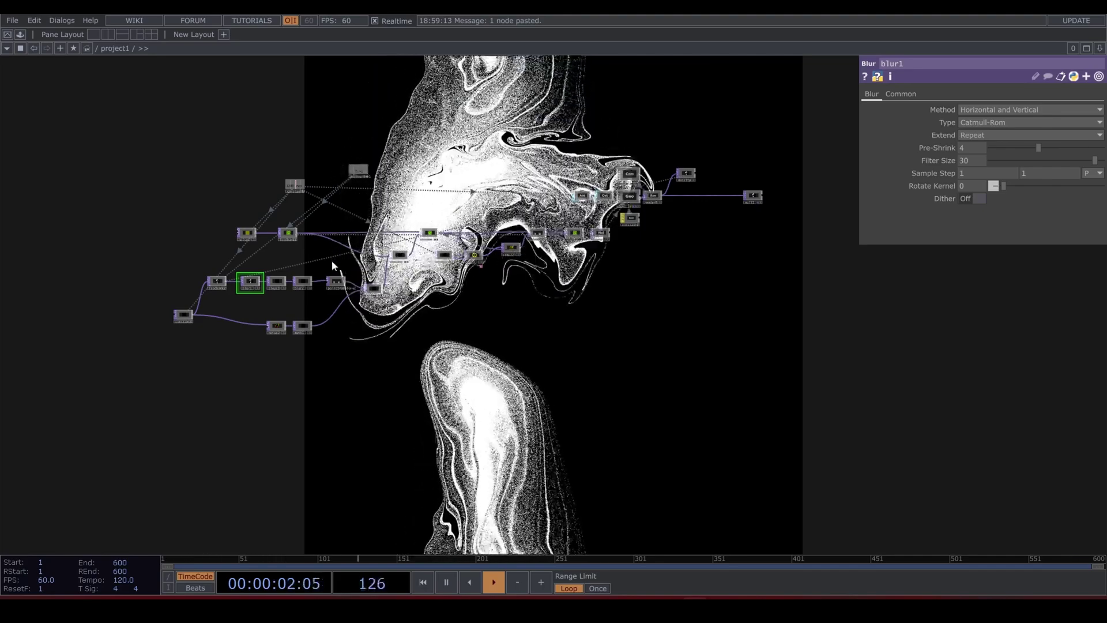
scroll(324, 251, "up", 5)
left_click_drag(608, 389, 212, 365)
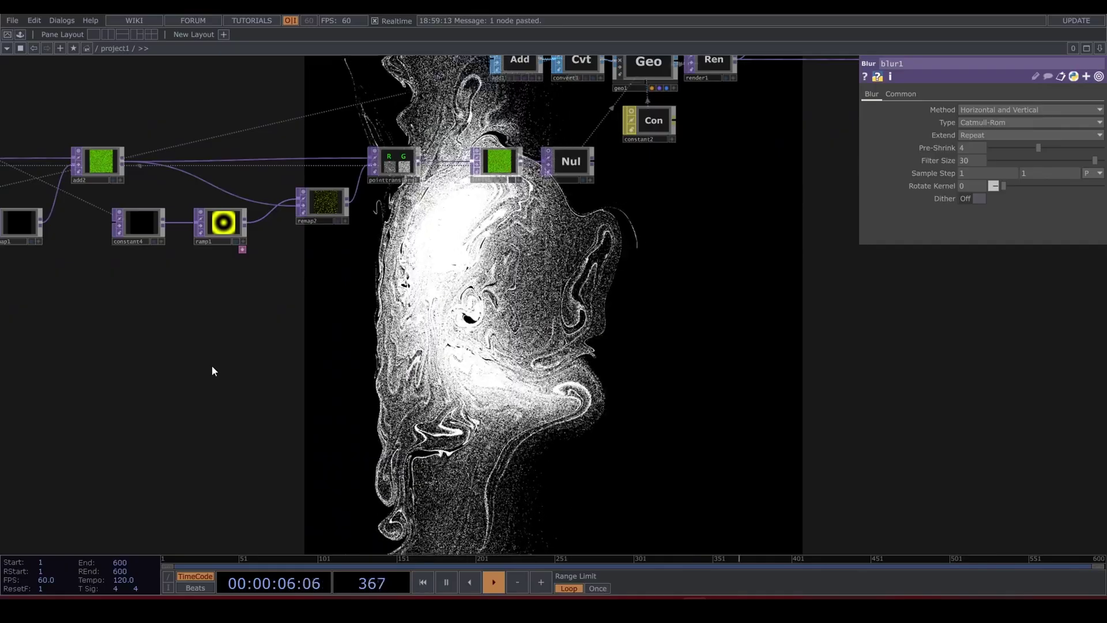
scroll(225, 368, "down", 5)
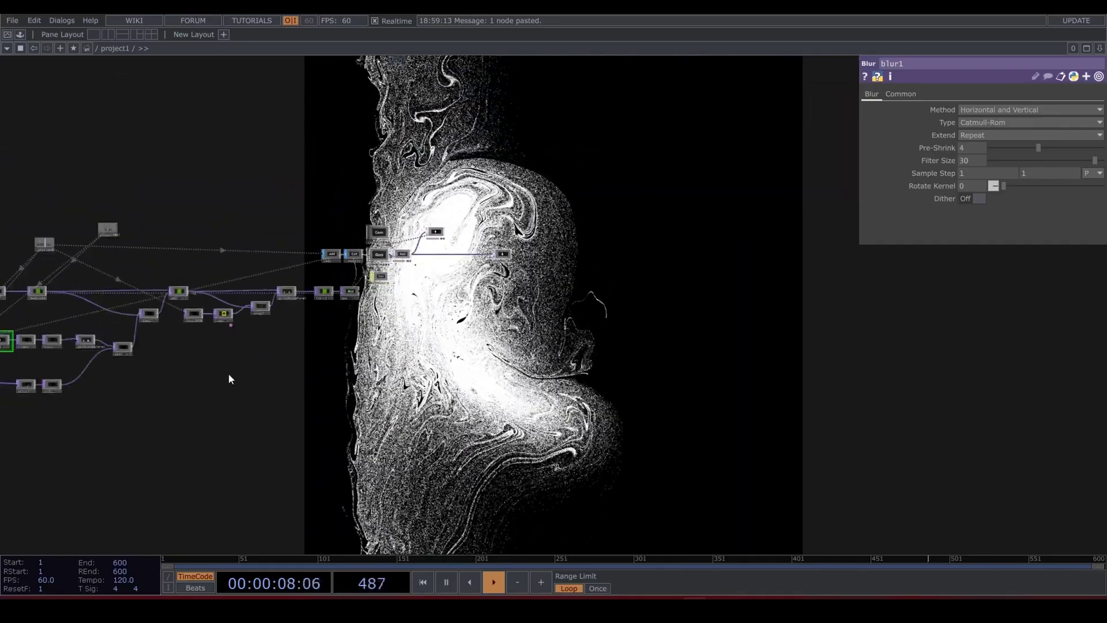
scroll(254, 309, "up", 5)
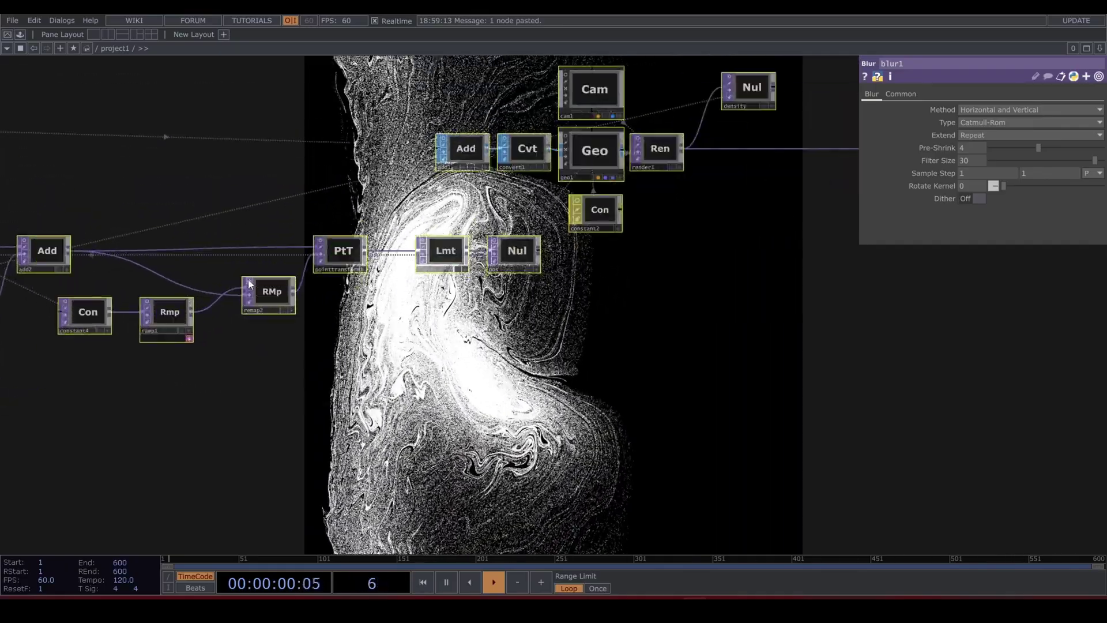
scroll(249, 284, "down", 4)
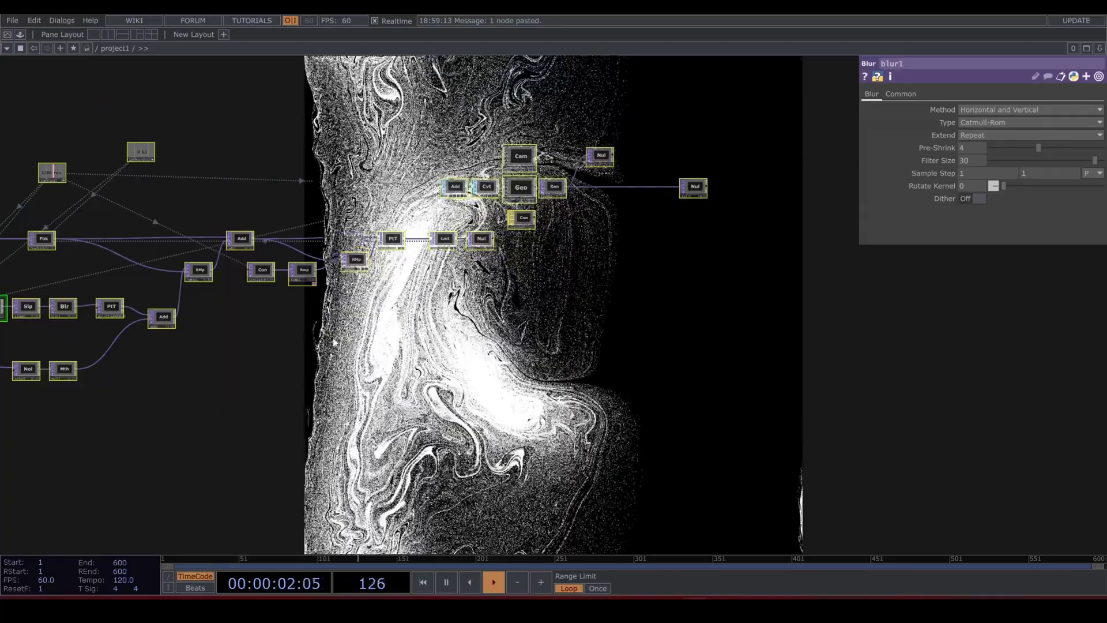
Paste a copy of the 1280-resolution constant that feeds the ramp and place it below the point transform
left_click_drag(246, 321, 296, 304)
left_click(311, 256)
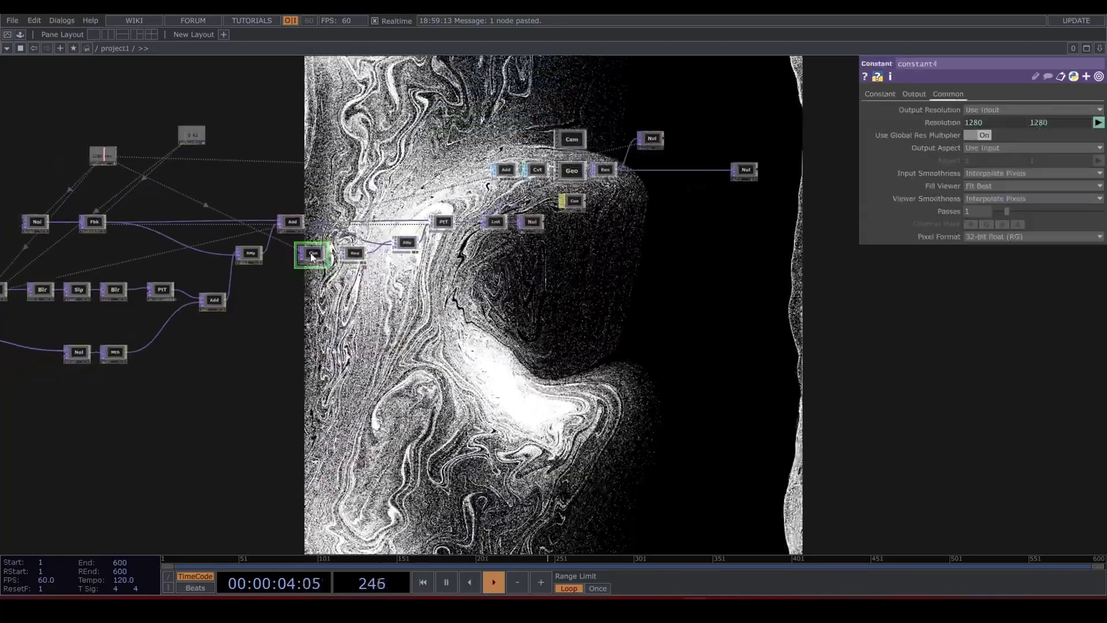
key("ctrl+v")
left_click_drag(311, 283, 445, 312)
Add a Noise TOP fed by the copied constant, followed by a Null TOP
scroll(491, 306, "up", 4)
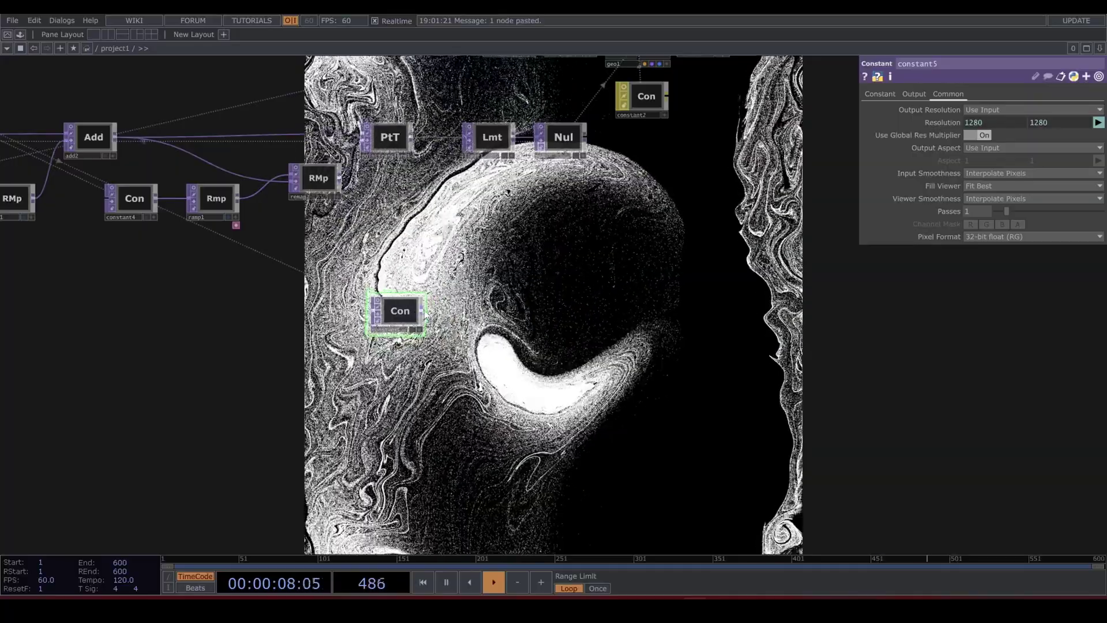
key("Tab")
type("noi")
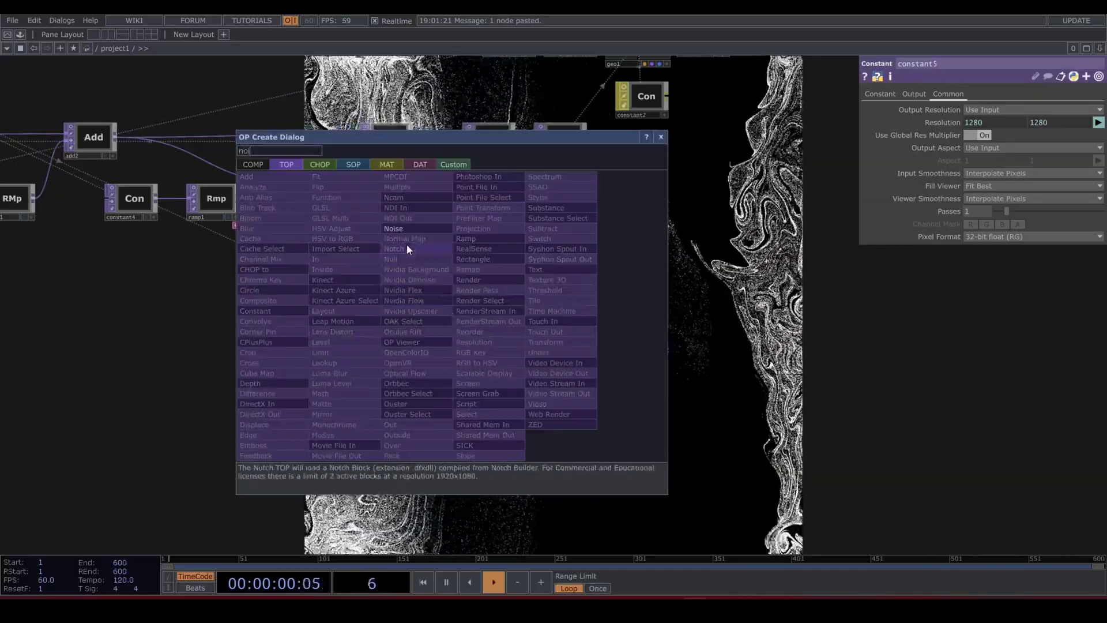
key("Return")
left_click(470, 311)
scroll(549, 311, "up", 4)
scroll(545, 312, "down", 4)
left_click_drag(492, 311, 541, 313)
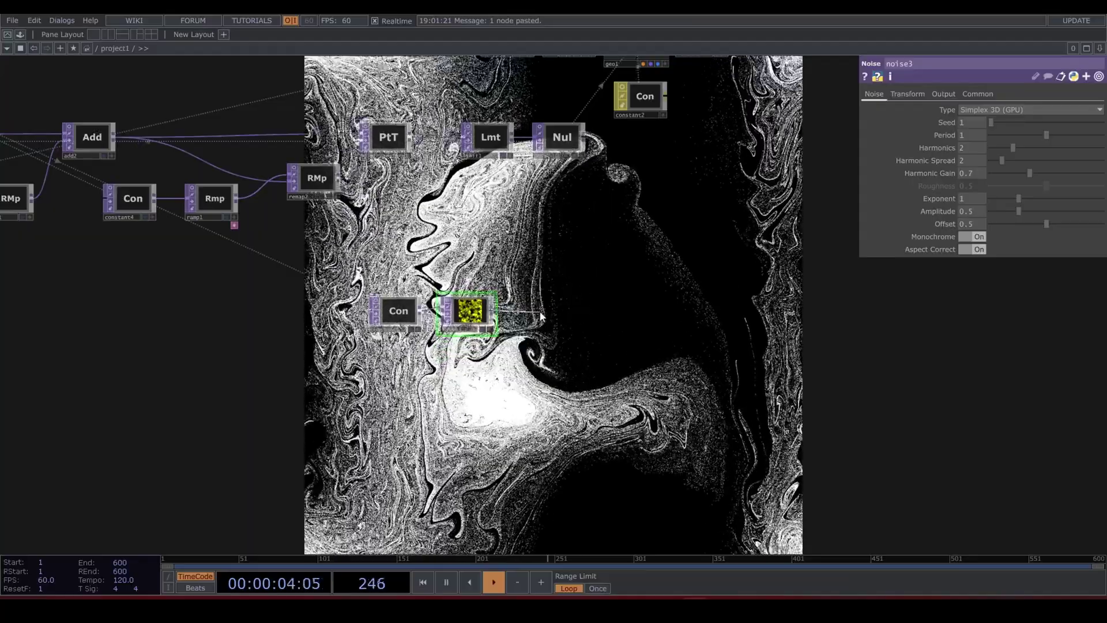
left_click(541, 312)
left_click(502, 262)
left_click(545, 313)
Use the noise's null as the geometry's instance Color OP, with its r channel assigned to R
scroll(565, 309, "down", 3)
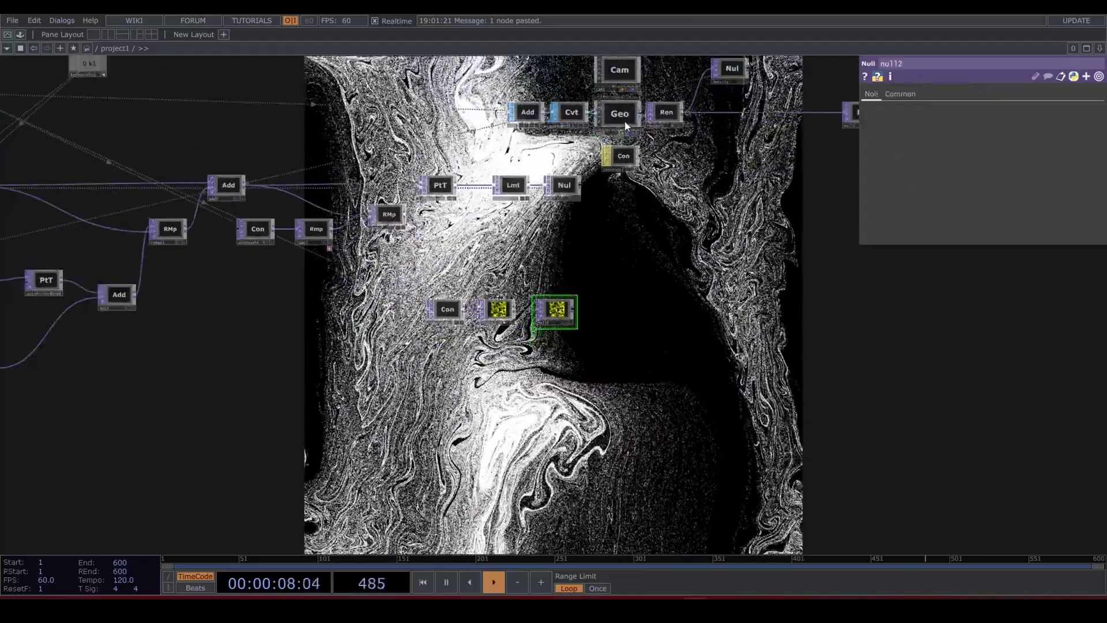
left_click(625, 120)
left_click(943, 94)
left_click_drag(556, 314, 1026, 458)
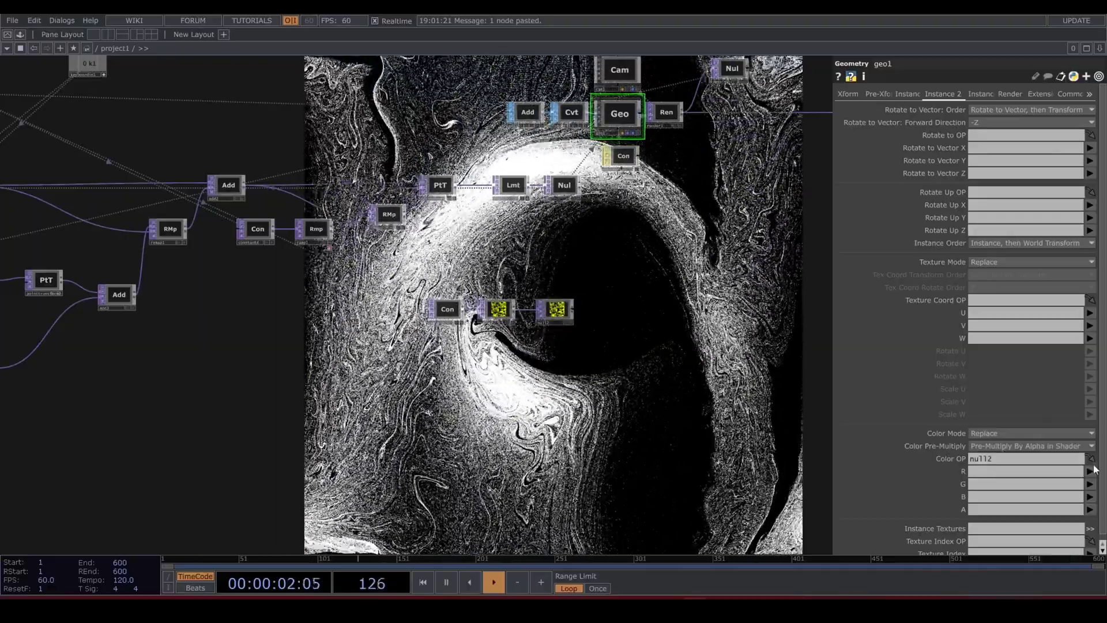
left_click(1090, 472)
left_click(1091, 484)
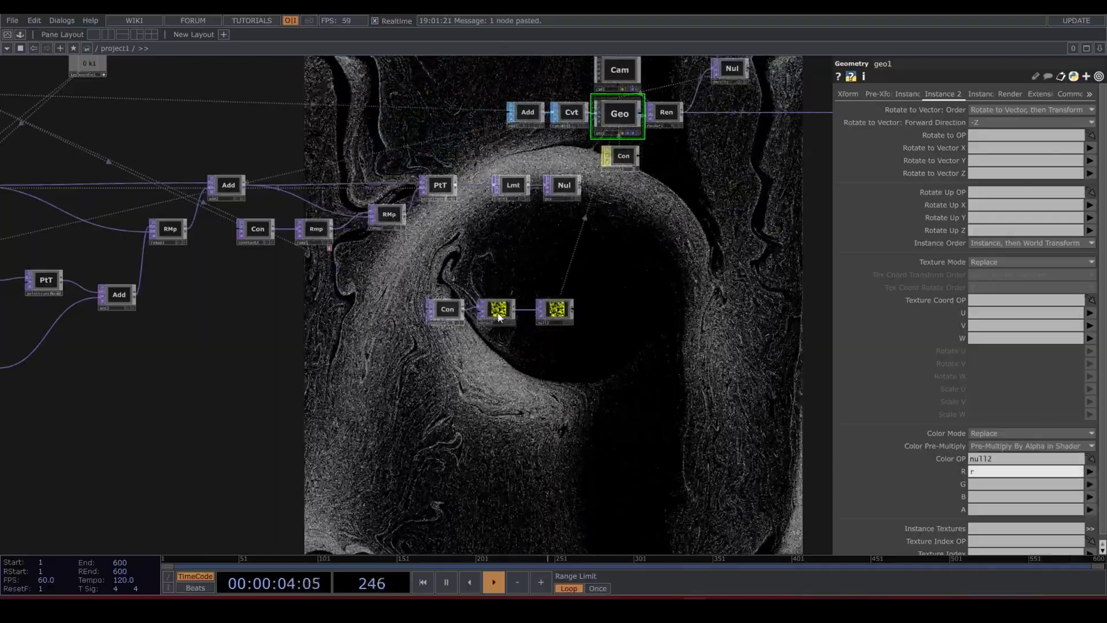
Set the colour noise's amplitude to 0.2 and its offset to 0.8
left_click(500, 316)
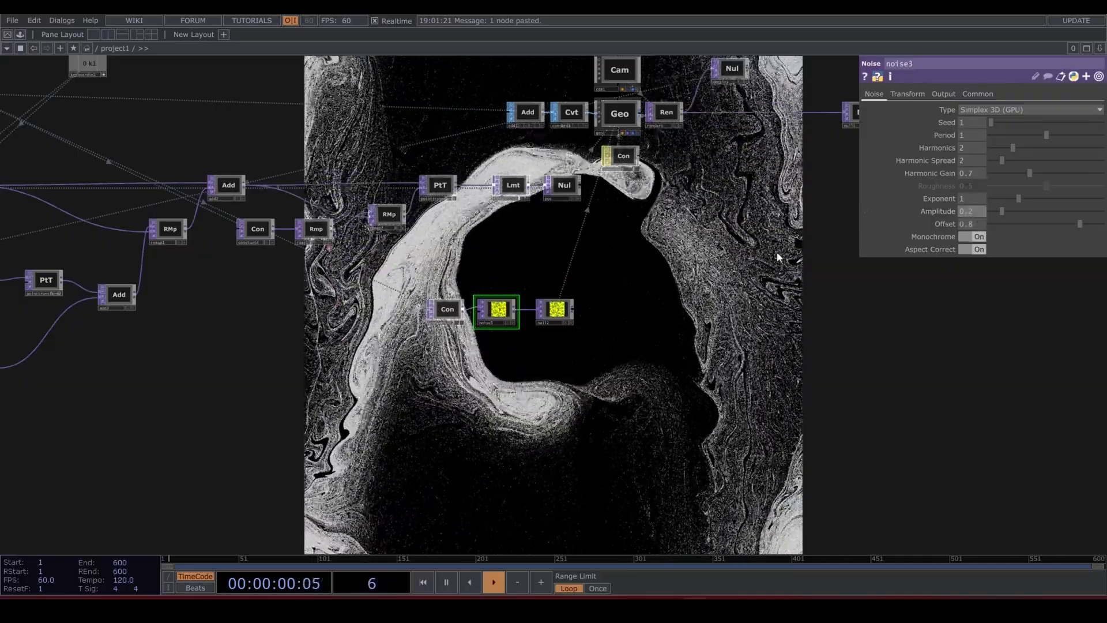
Change the colour noise's type to Random
scroll(777, 257, "down", 3)
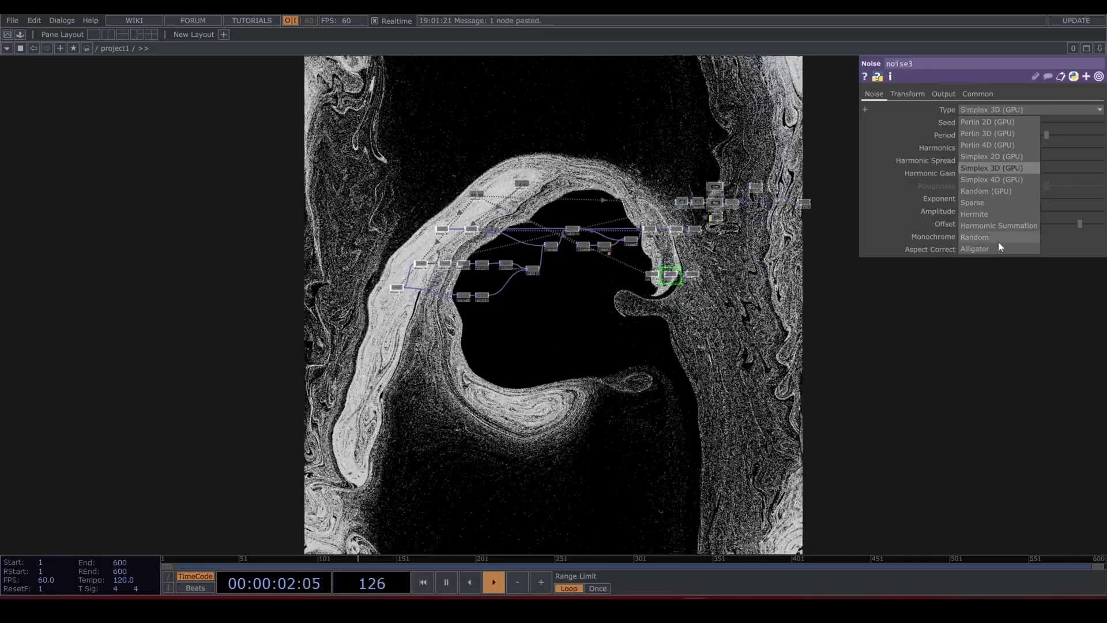
left_click(999, 241)
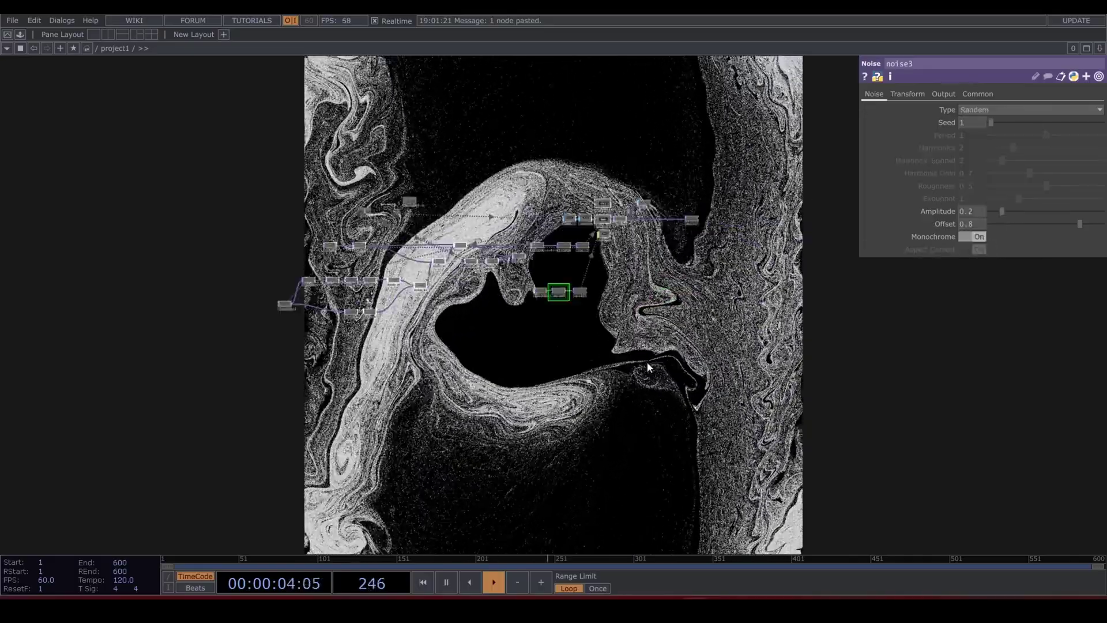
scroll(565, 315, "up", 3)
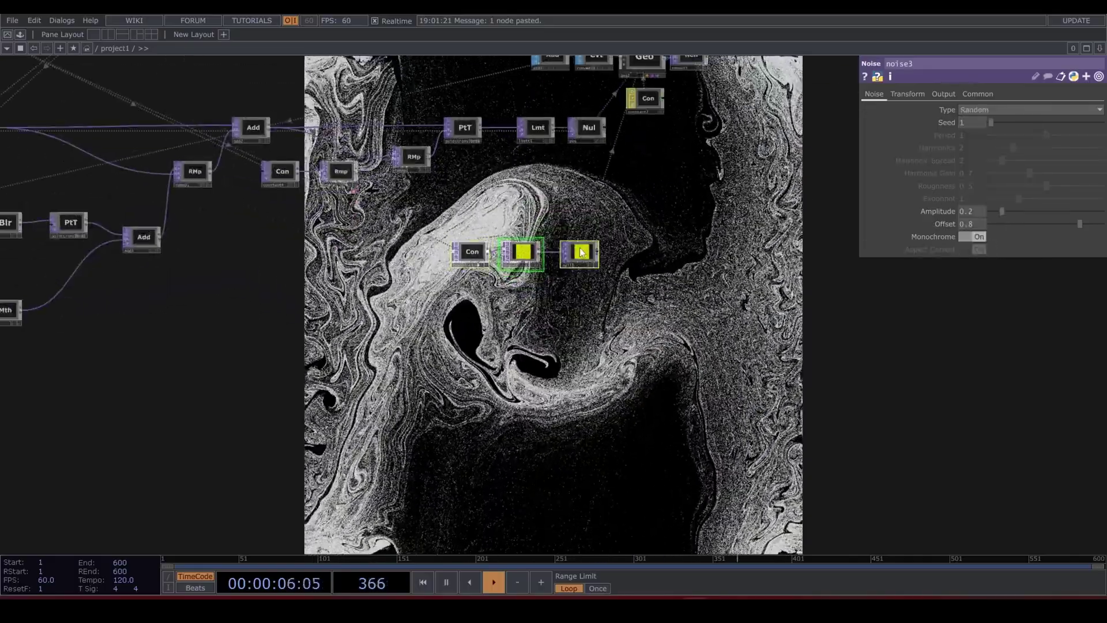
scroll(576, 252, "up", 3)
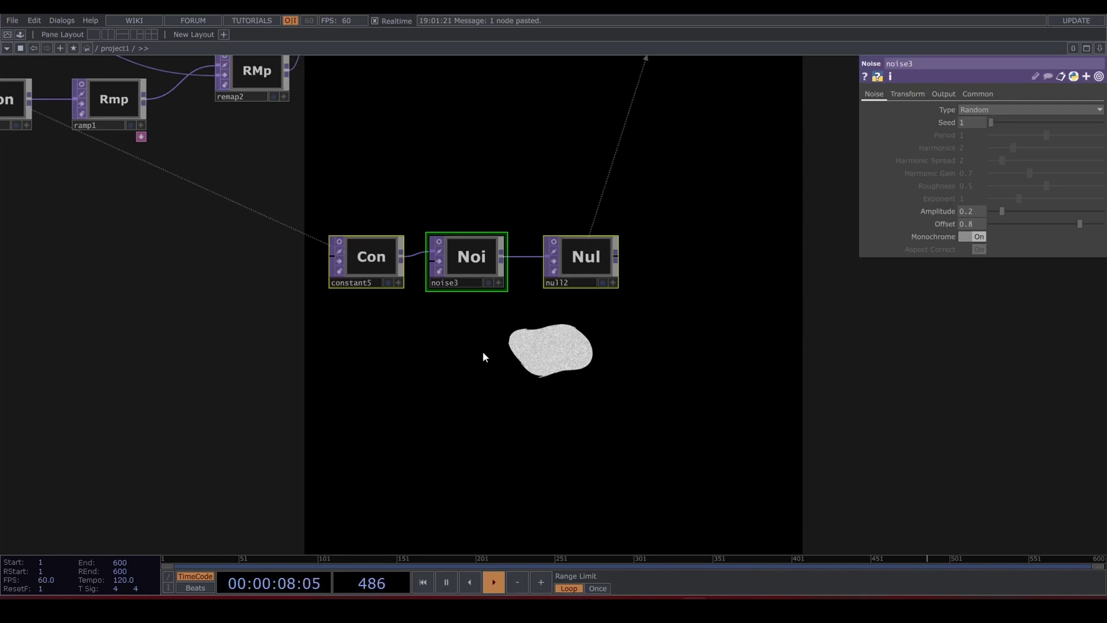
scroll(482, 350, "down", 5)
left_click_drag(494, 387, 517, 425)
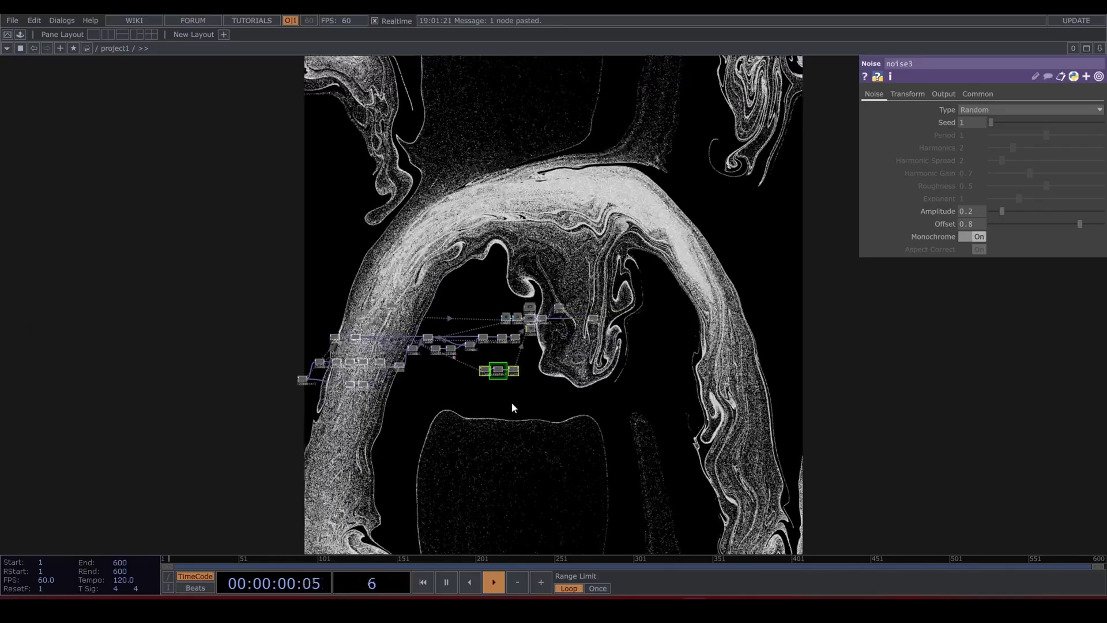
Set the X translate of the point transform in the position loop to 0.007
scroll(494, 353, "up", 4)
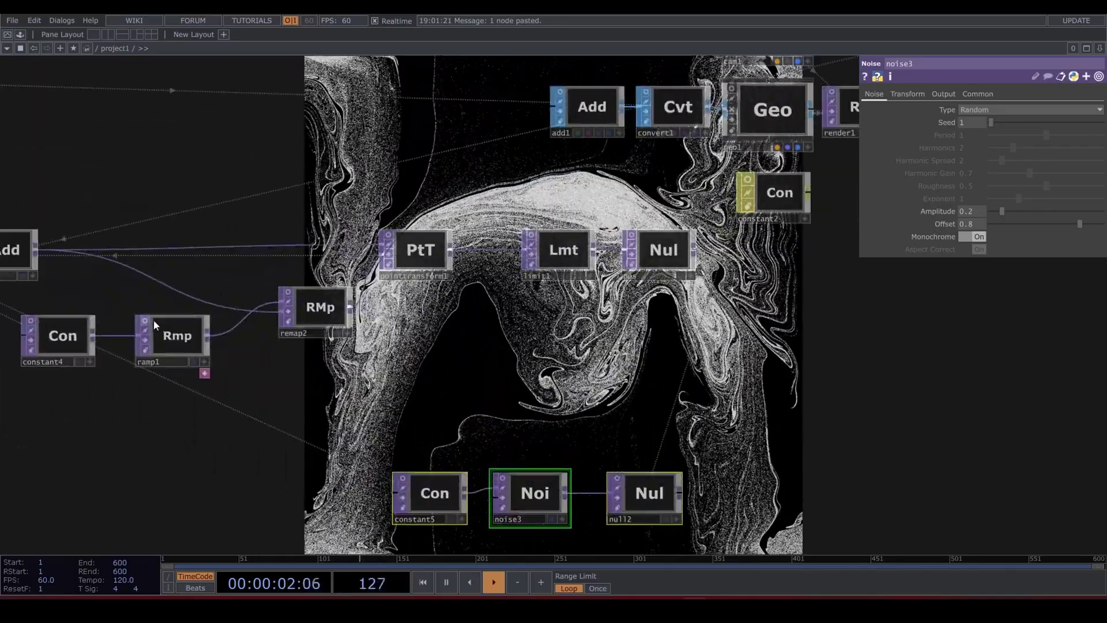
left_click(147, 329)
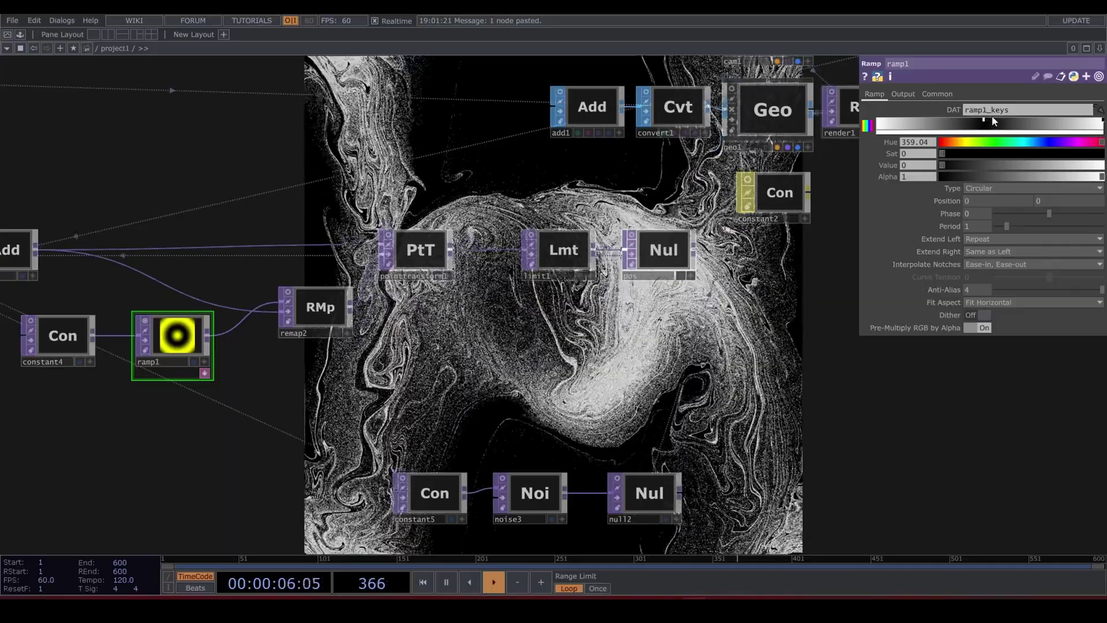
left_click(423, 248)
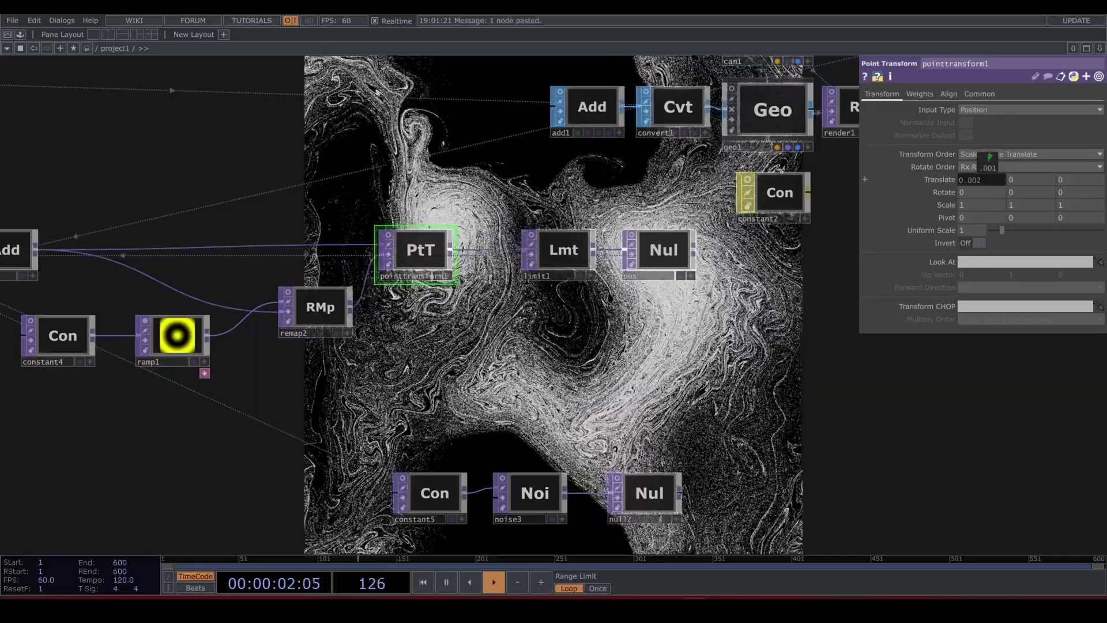
middle_click_drag(991, 158, 990, 159)
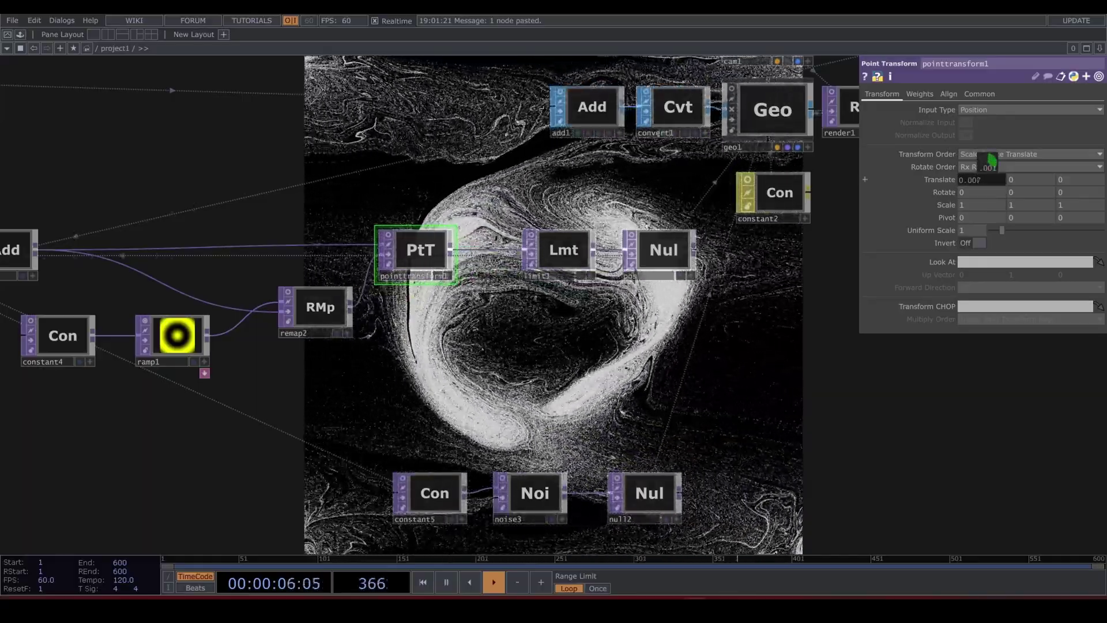
Move the keyboard input node right beside the resolution constant to tidy the network
scroll(500, 320, "down", 6)
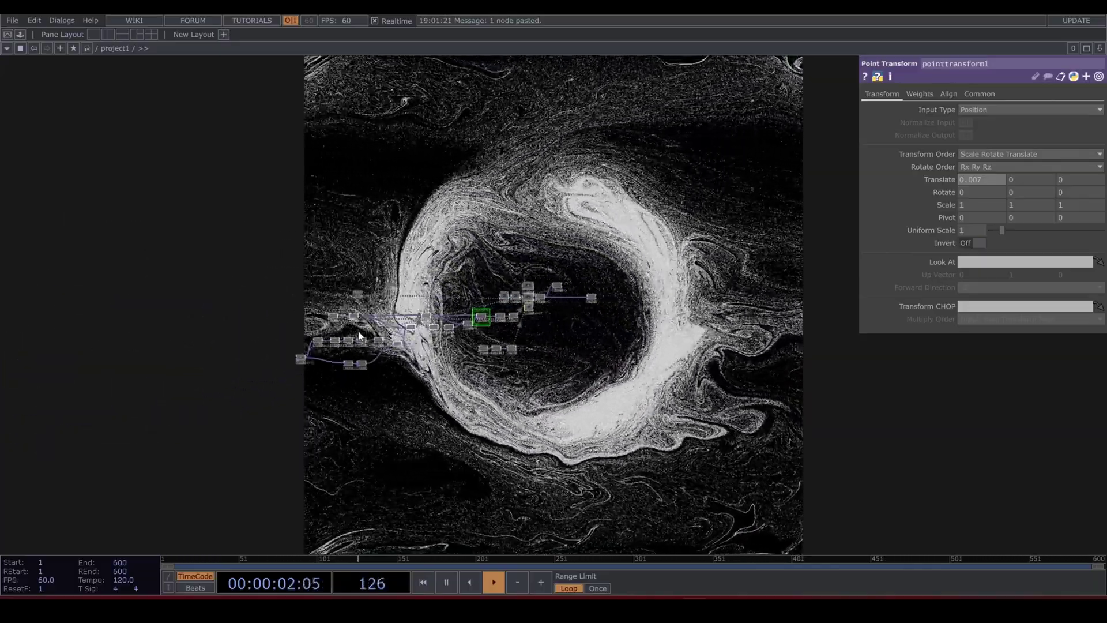
scroll(363, 318, "up", 5)
scroll(363, 318, "up", 5)
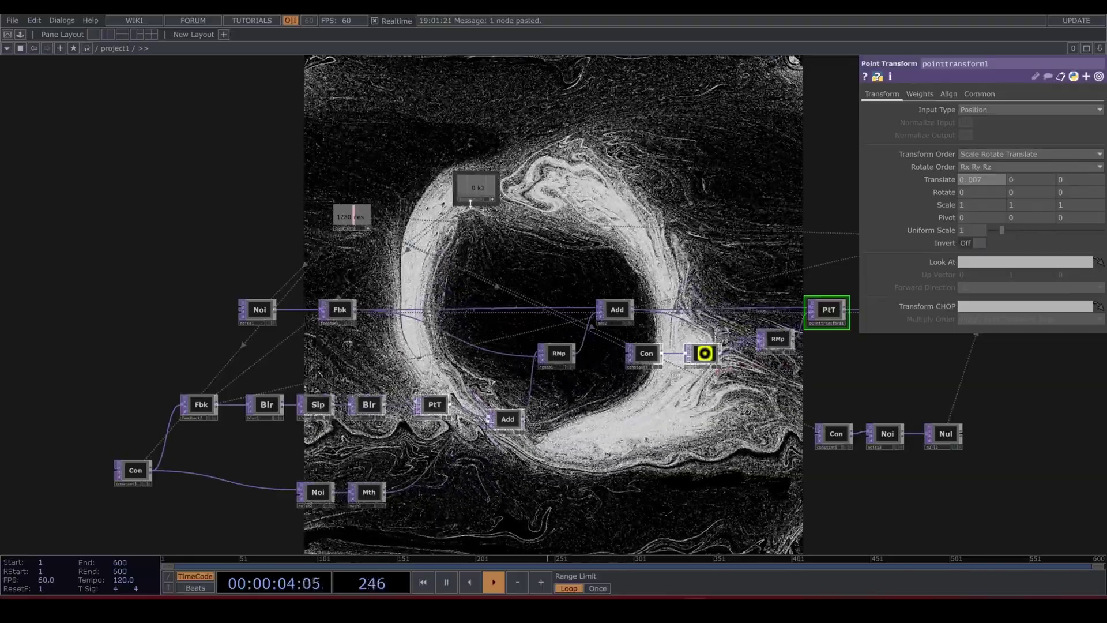
left_click_drag(474, 195, 402, 233)
scroll(586, 238, "down", 1)
scroll(586, 238, "down", 5)
left_click_drag(646, 382, 477, 392)
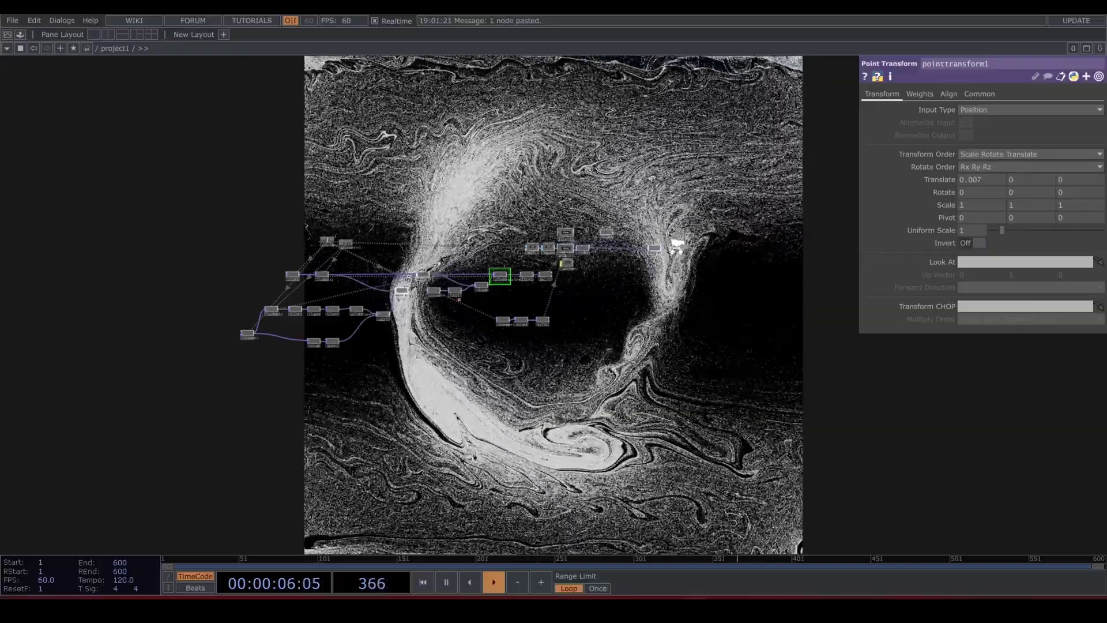
Move the output null farther away from the Render TOP
scroll(602, 261, "up", 5)
left_click_drag(603, 261, 786, 266)
left_click_drag(601, 324, 397, 365)
left_click_drag(610, 253, 681, 253)
scroll(343, 359, "down", 1)
scroll(342, 359, "down", 5)
left_click_drag(470, 371, 739, 336)
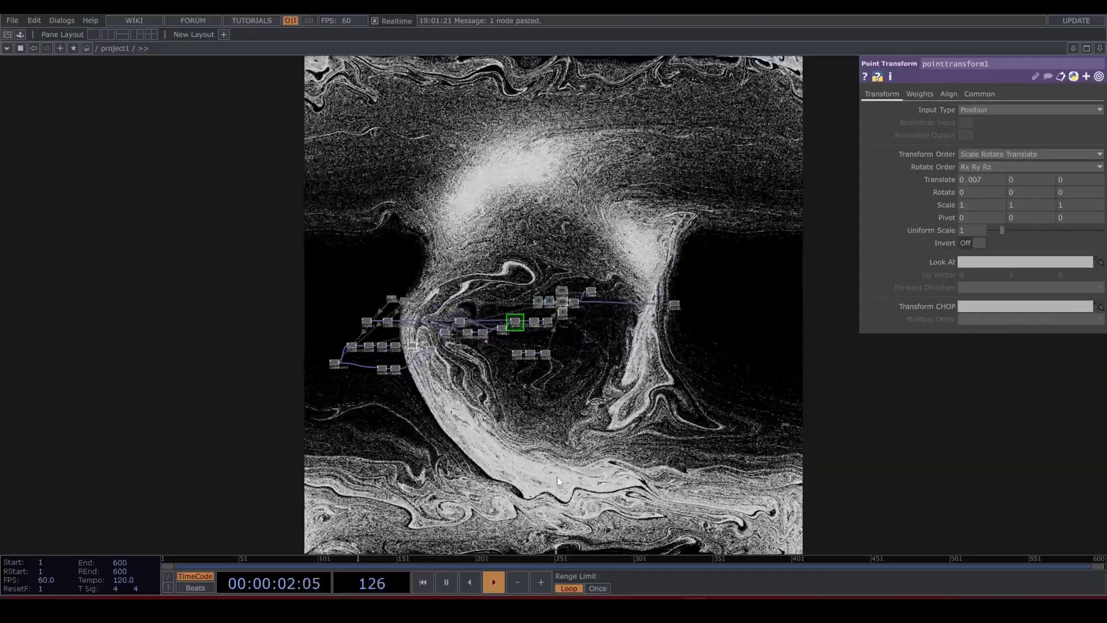
Set the res channel of the resolution constant to 1920
scroll(416, 302, "up", 5)
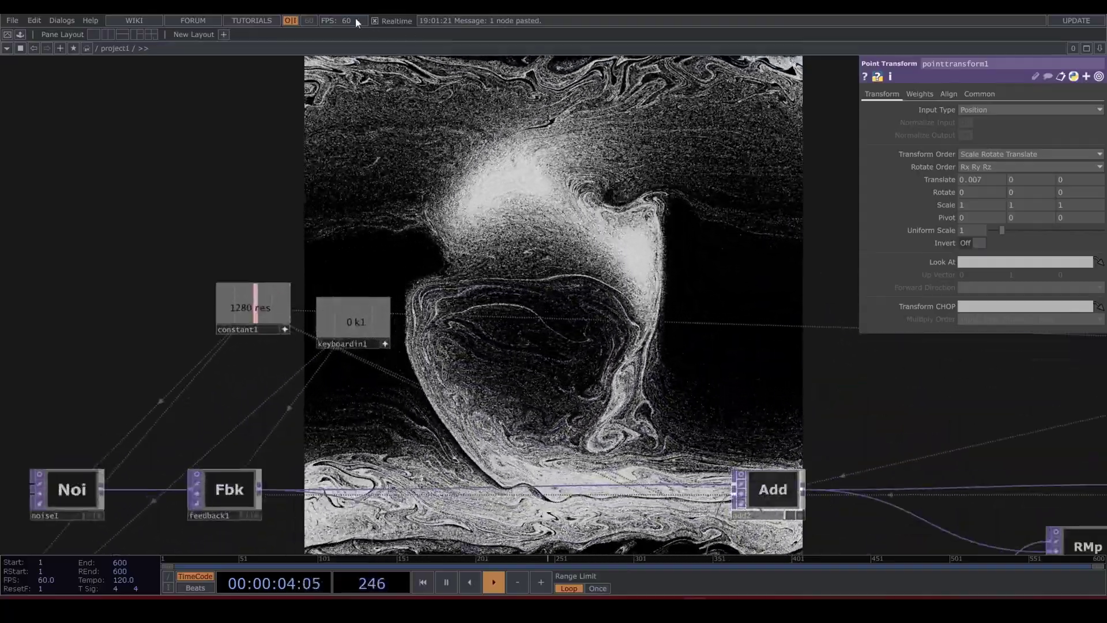
left_click(254, 326)
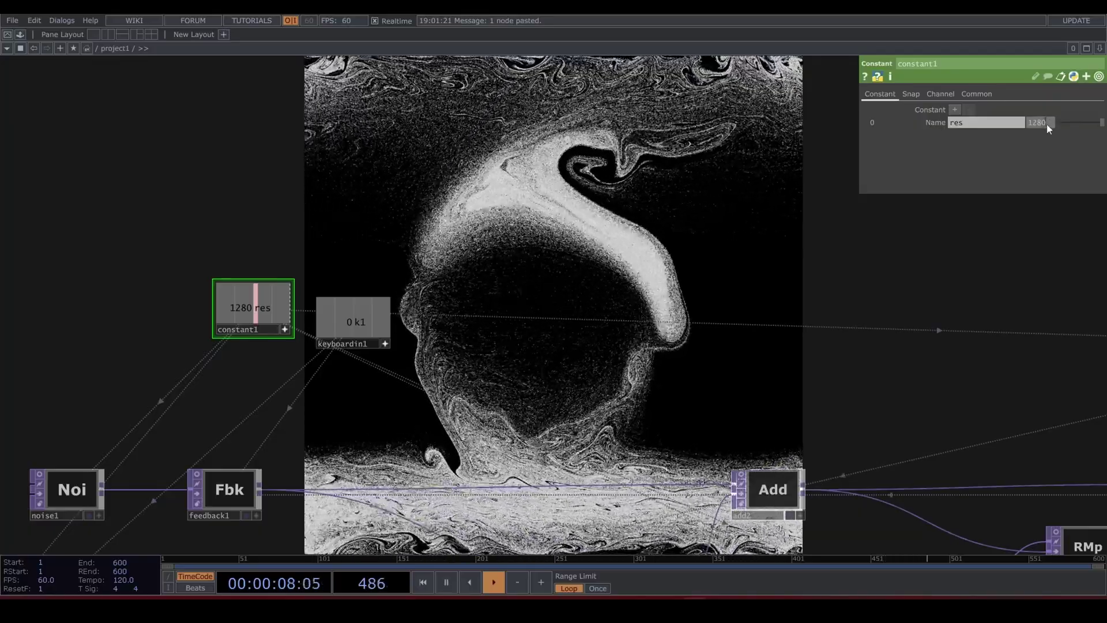
type("19")
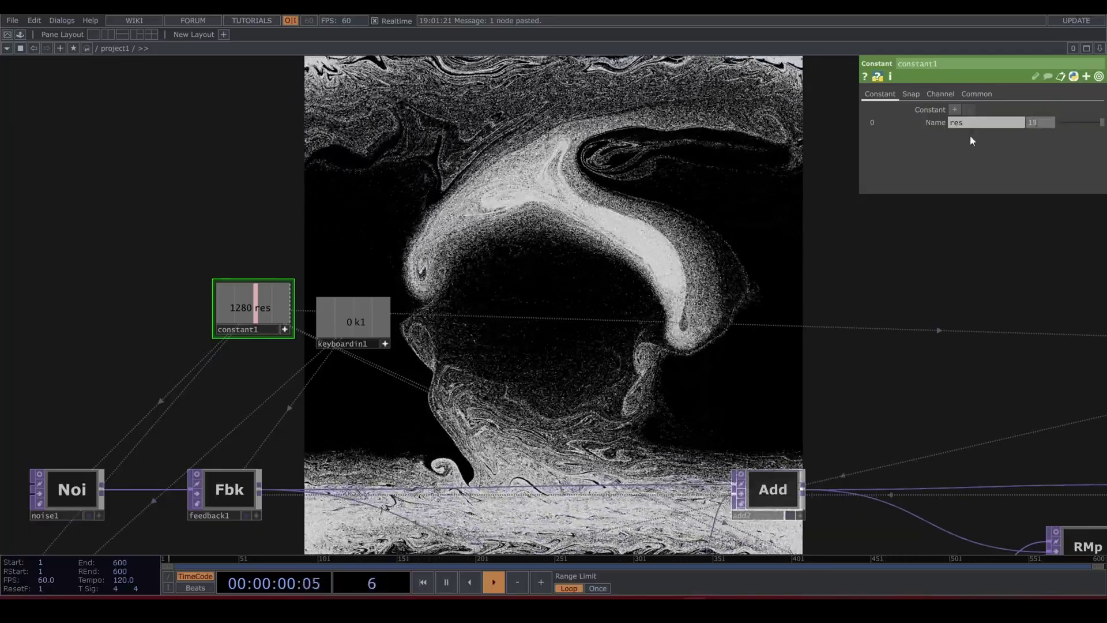
type("20")
key("Return")
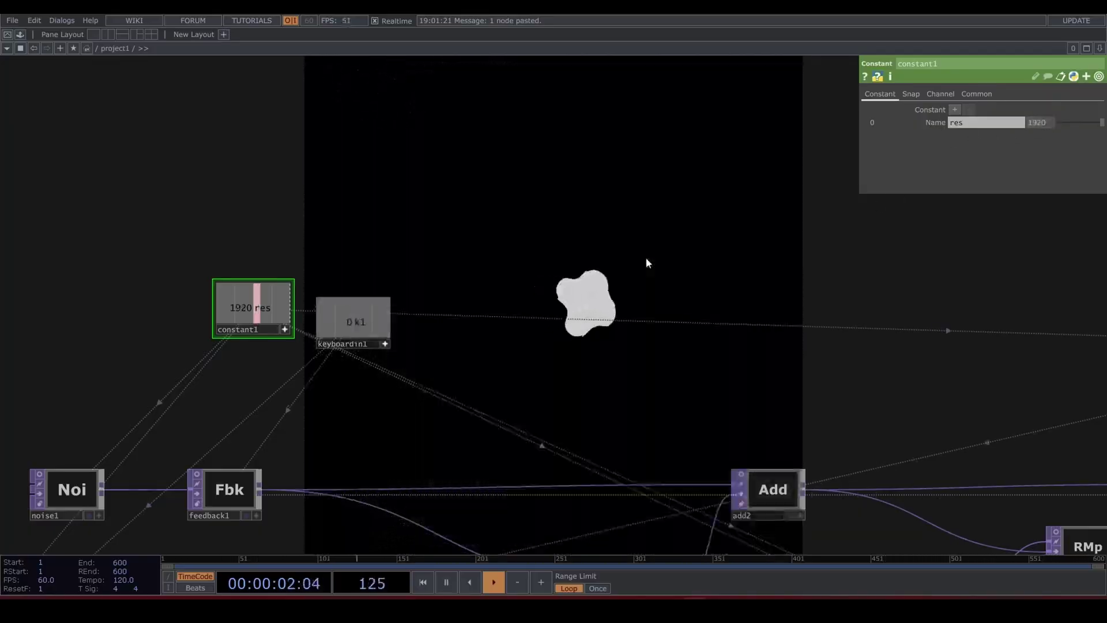
scroll(646, 258, "down", 5)
left_click_drag(643, 267, 447, 233)
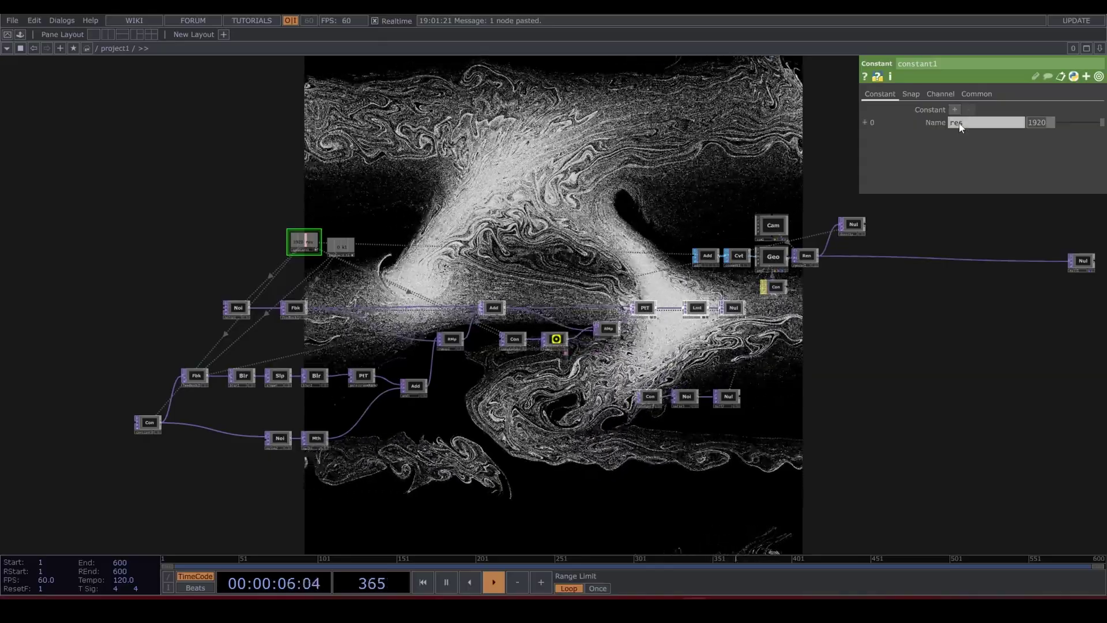
Raise the res value of the resolution constant to 2160
key("Tab")
type("11")
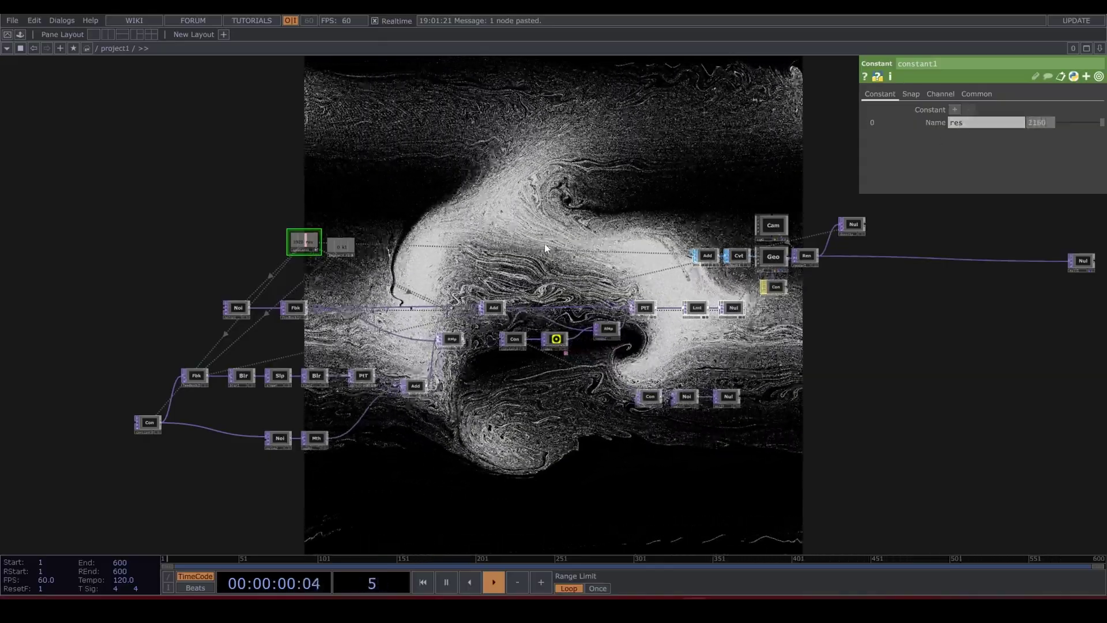
key("Return")
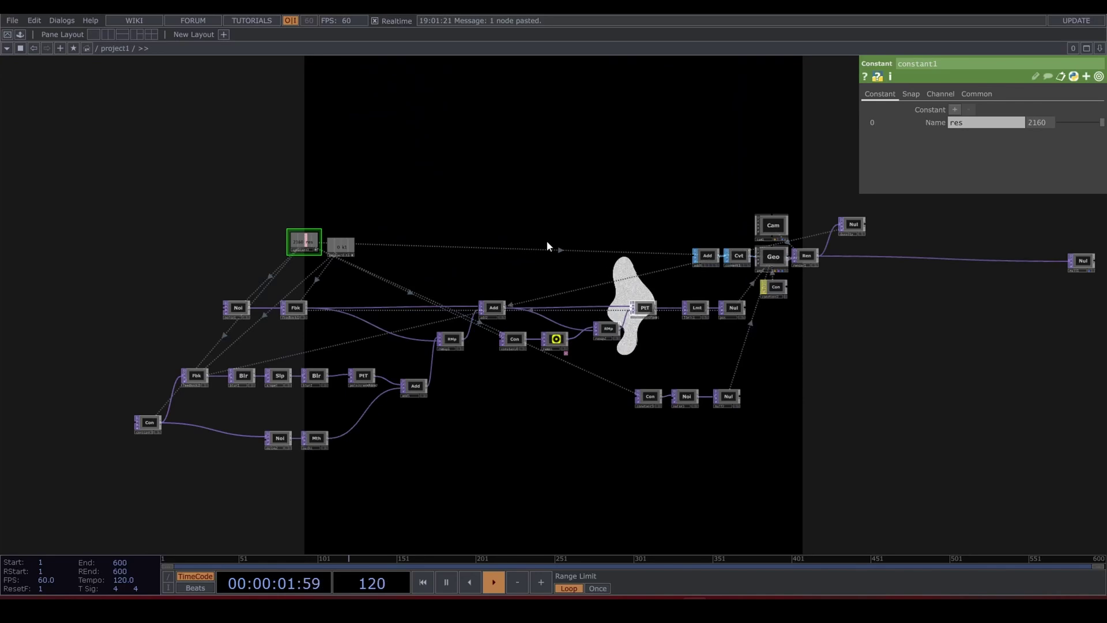
scroll(546, 240, "down", 5)
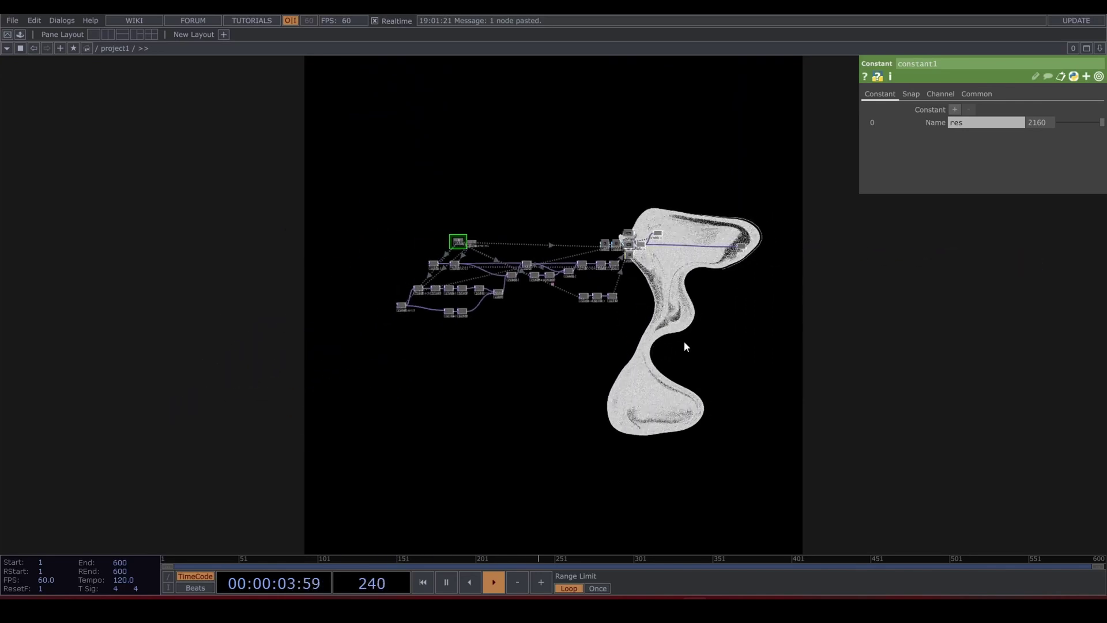
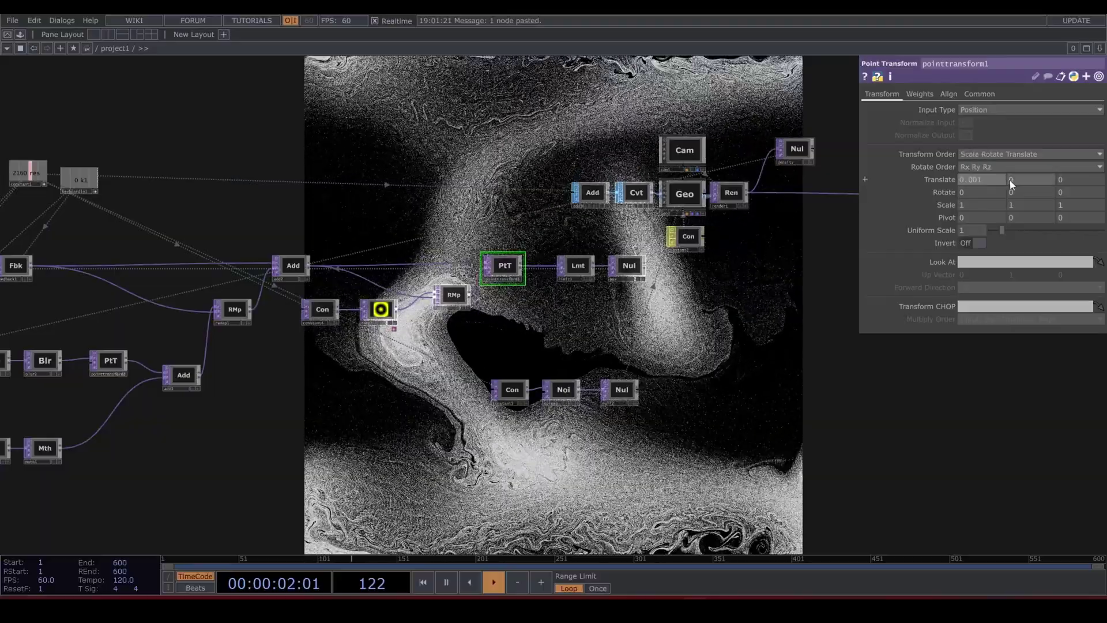
Set the point transform's Y translate to -0.002 and change the ramp's type to Horizontal after trying Vertical
middle_click_drag(1029, 182, 1028, 221)
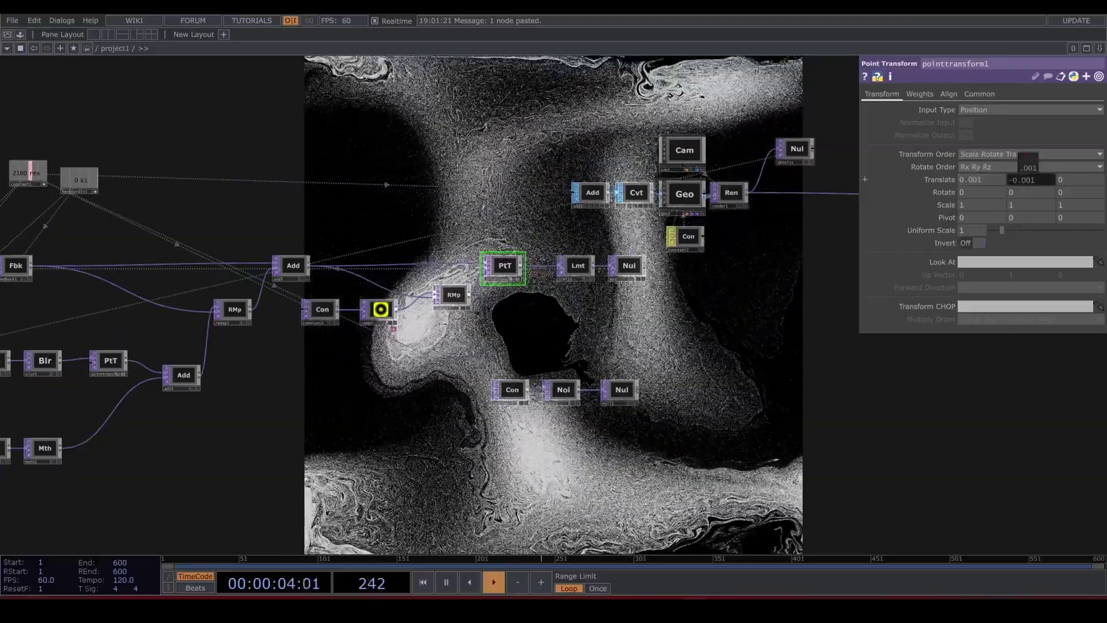
scroll(363, 317, "up", 3)
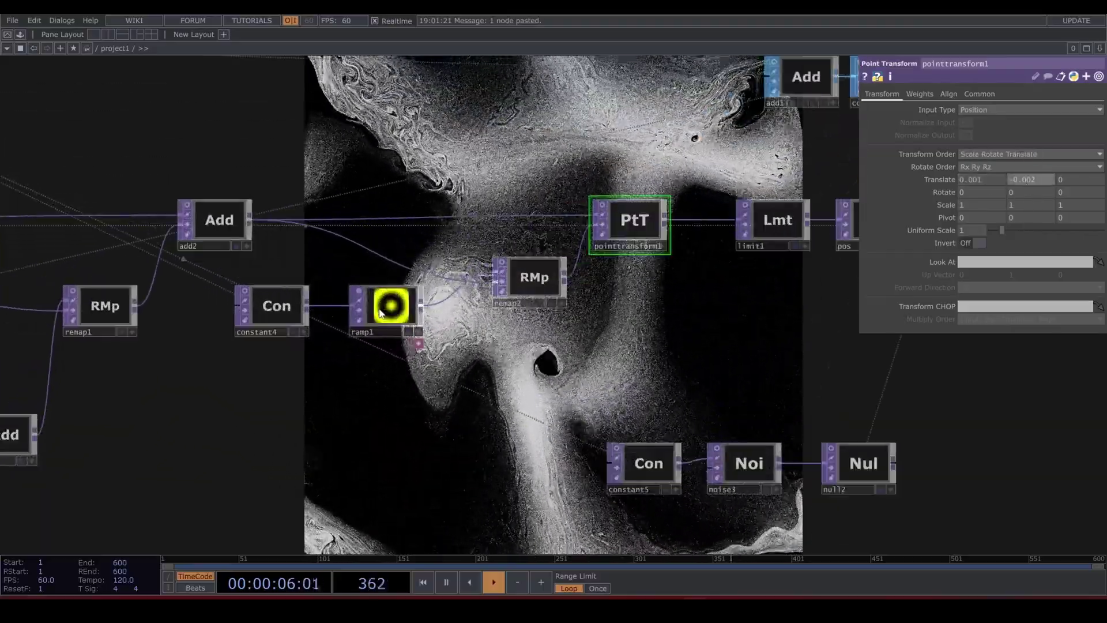
left_click(387, 311)
left_click(1007, 189)
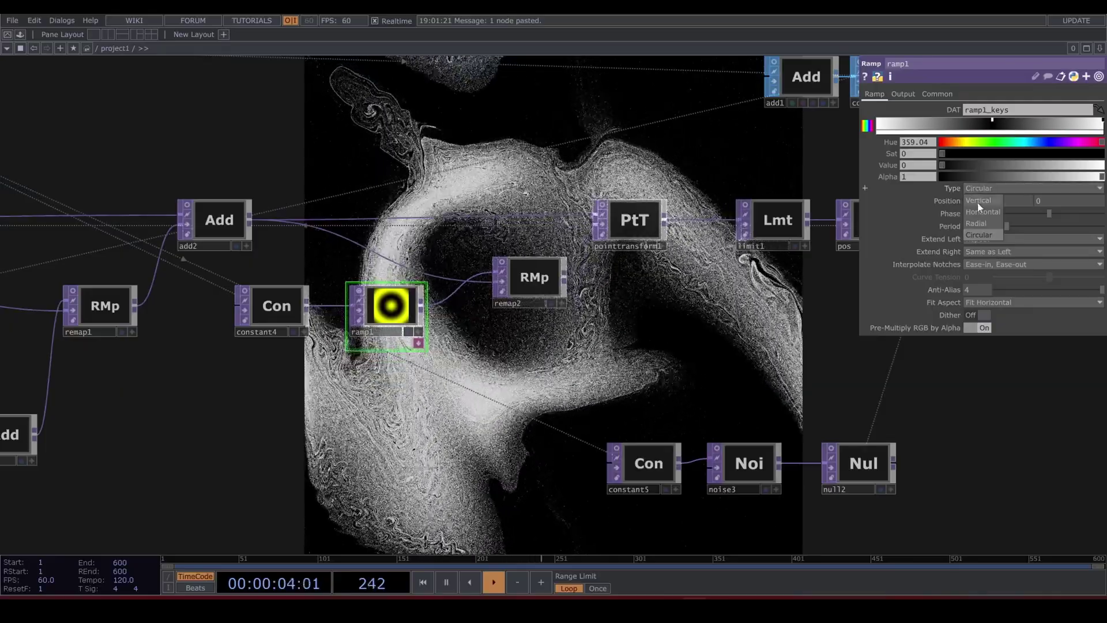
left_click(977, 202)
left_click(987, 191)
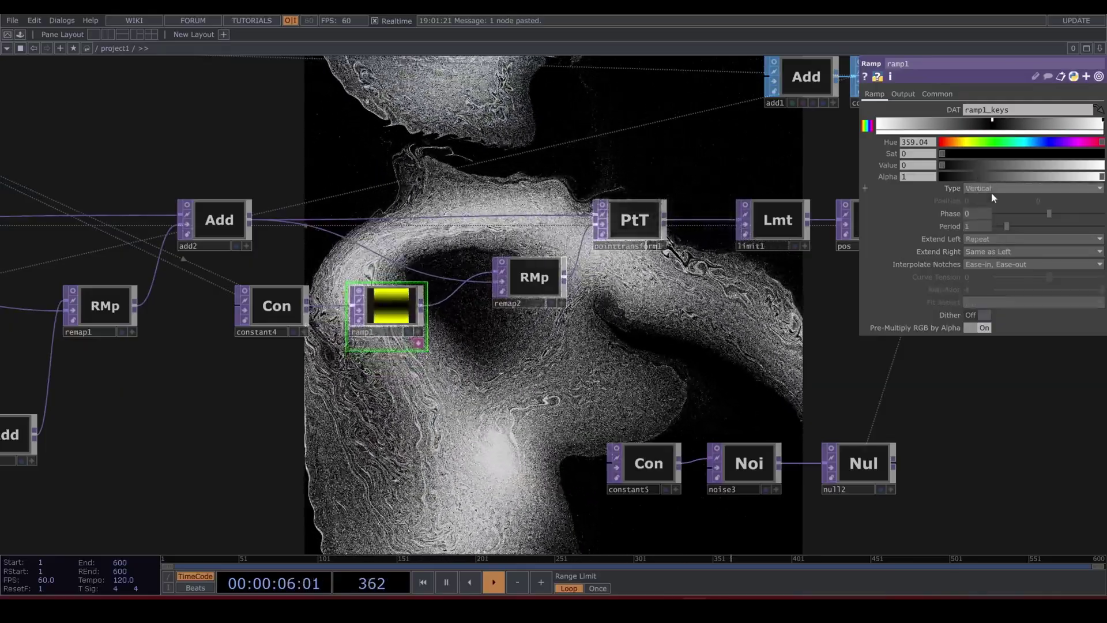
left_click(985, 212)
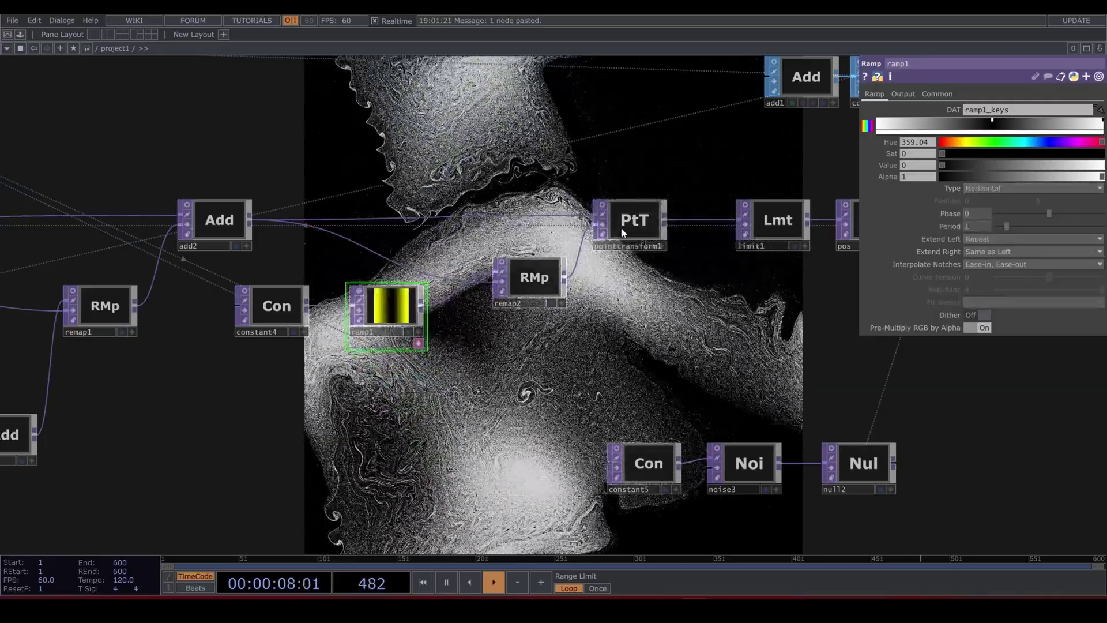
Set the point transform's translate to 0 in X and -0.005 in Y
left_click(643, 231)
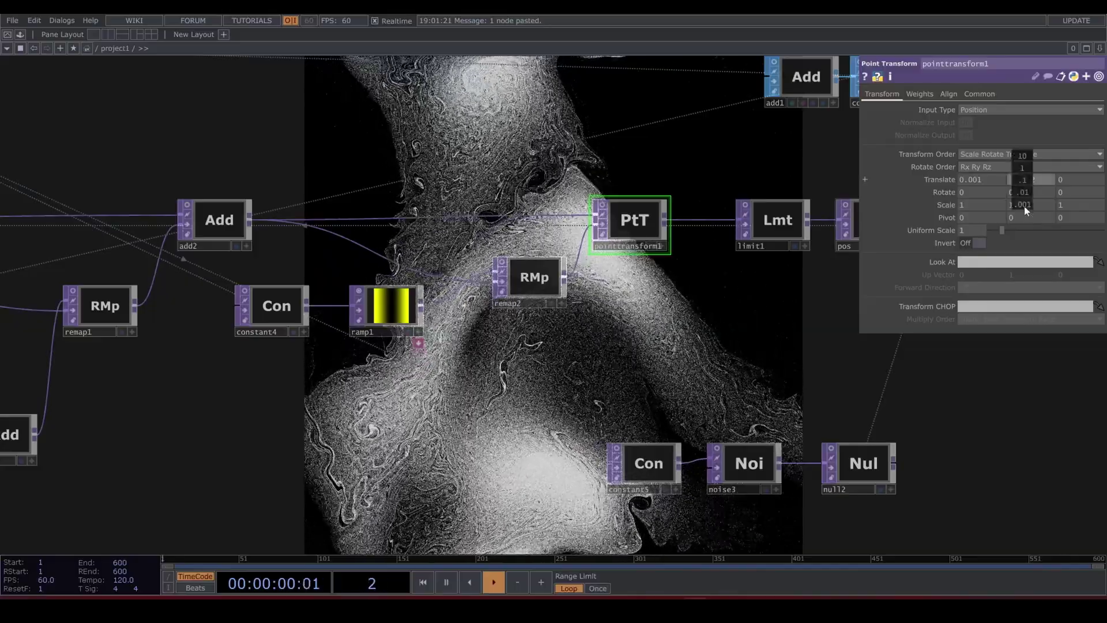
middle_click_drag(1022, 182, 1021, 162)
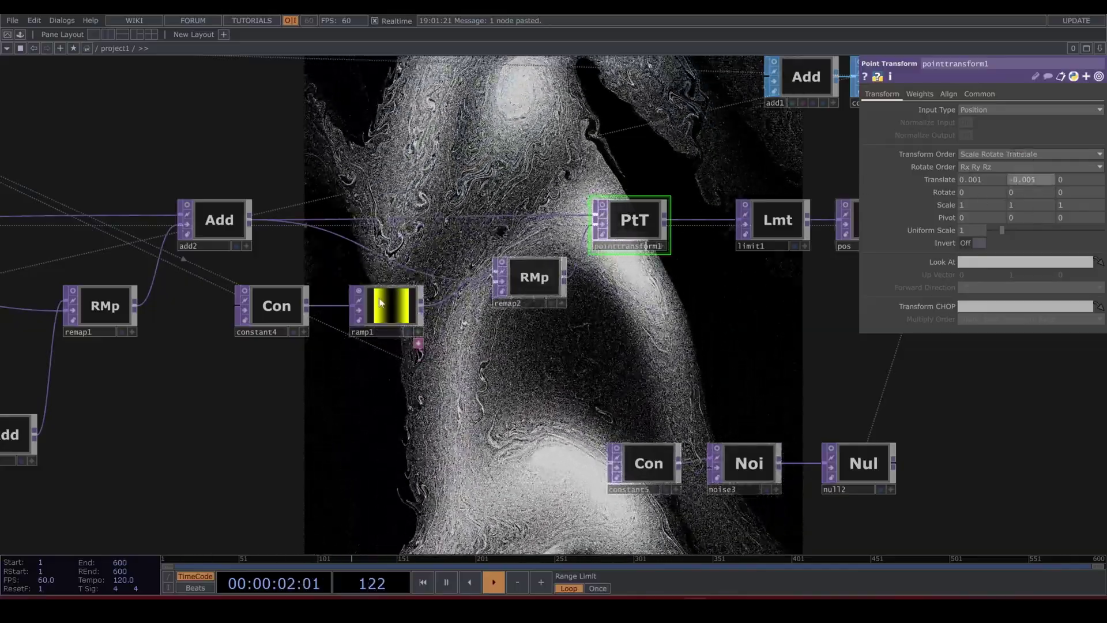
left_click_drag(523, 421, 530, 357)
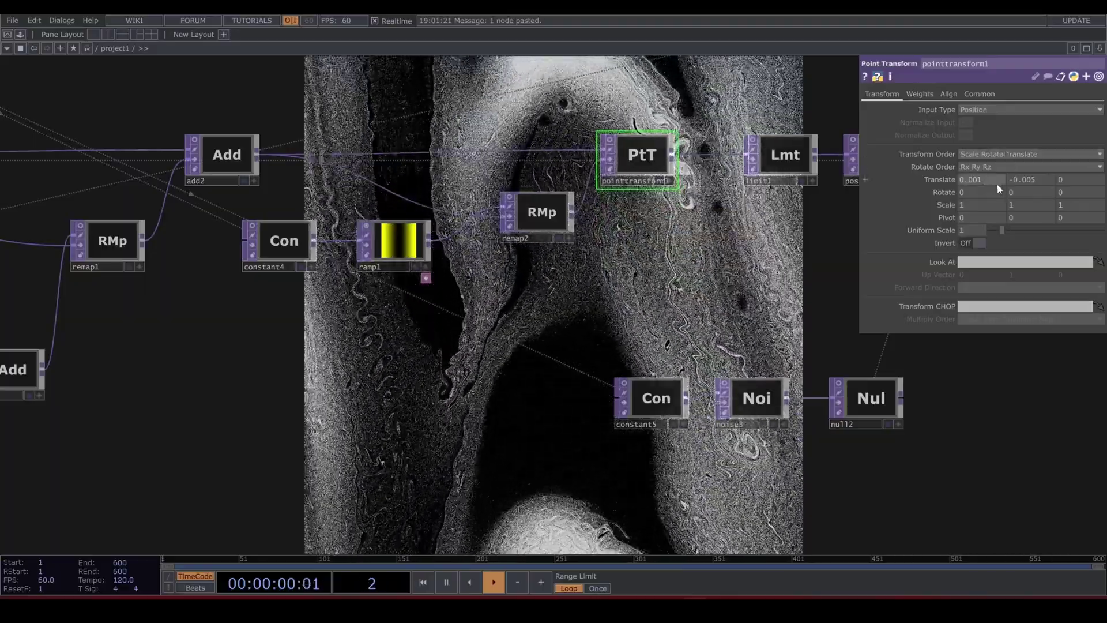
middle_click_drag(984, 180, 1023, 180)
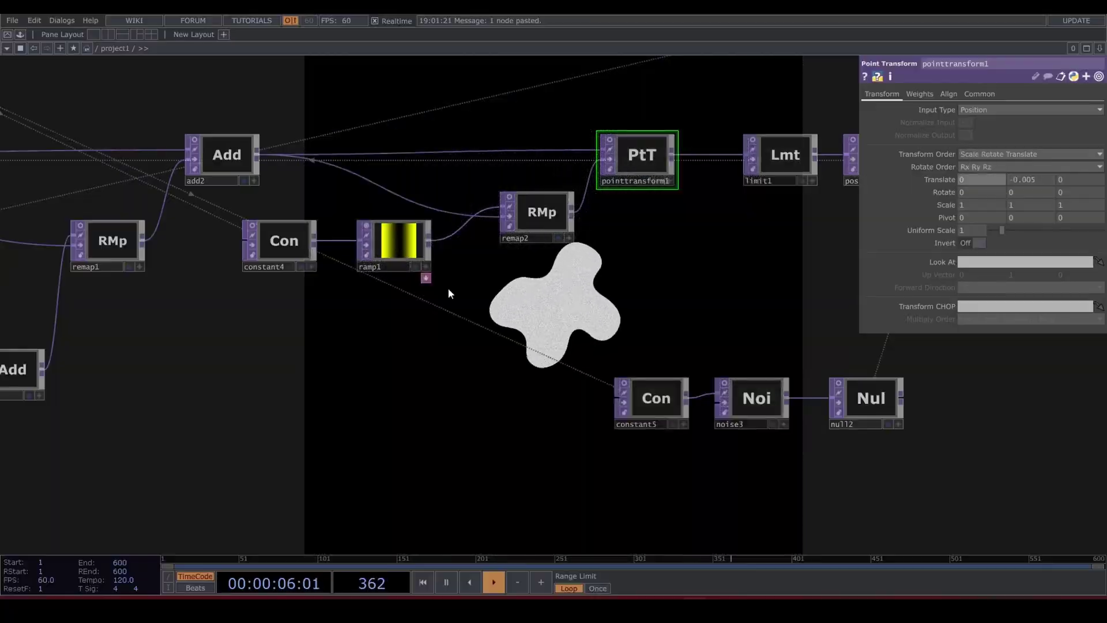
scroll(448, 288, "down", 5)
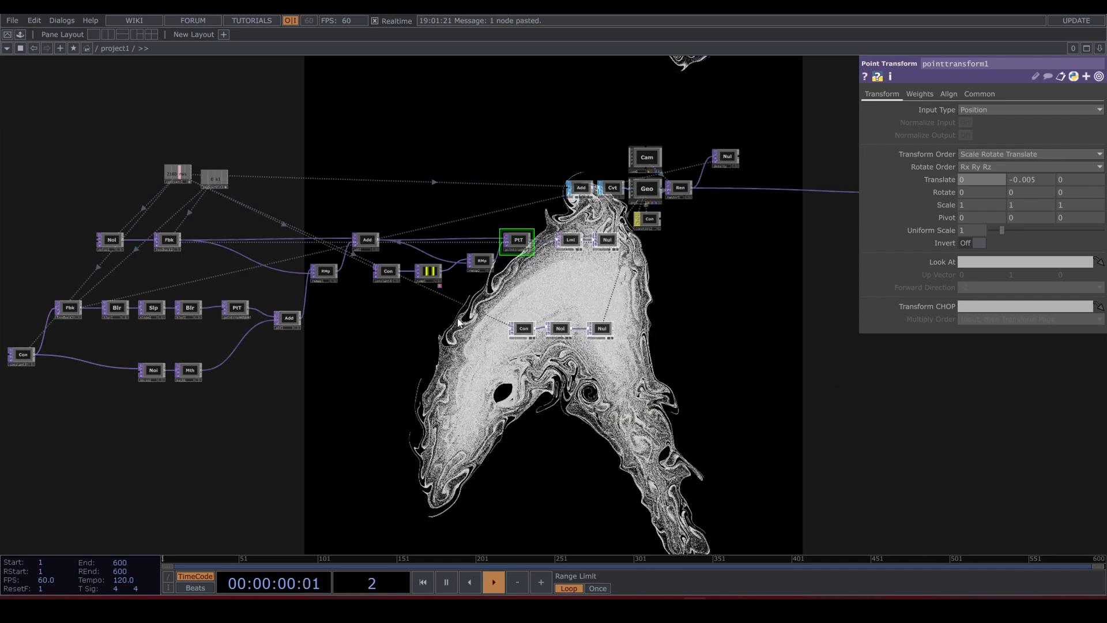
Change the type of the ramp that weights the point transform to Circular
scroll(458, 318, "down", 6)
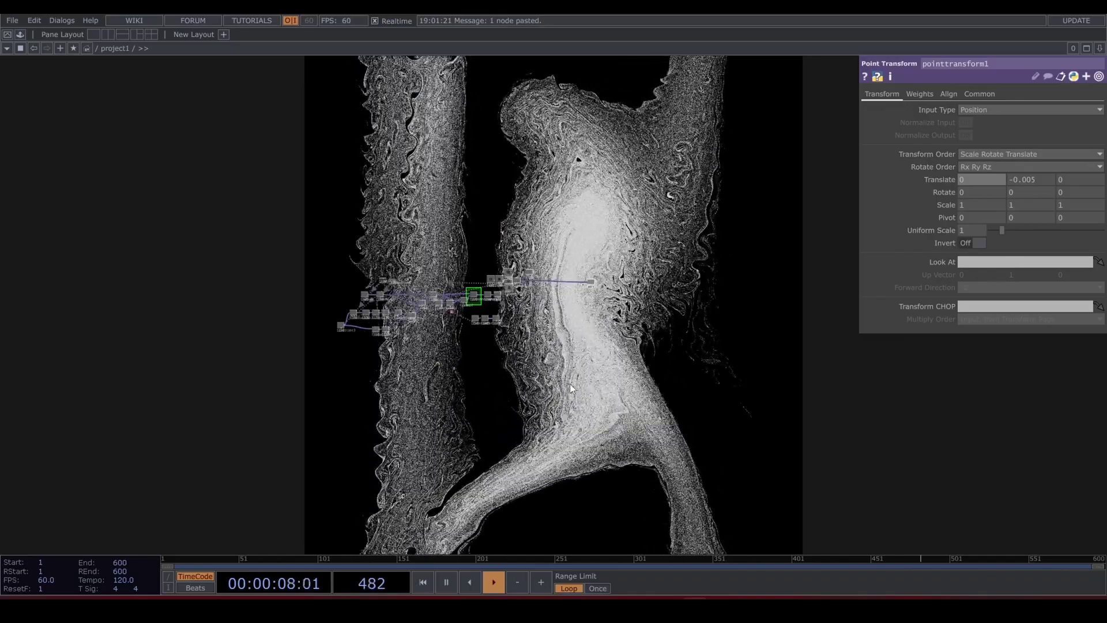
scroll(467, 299, "up", 10)
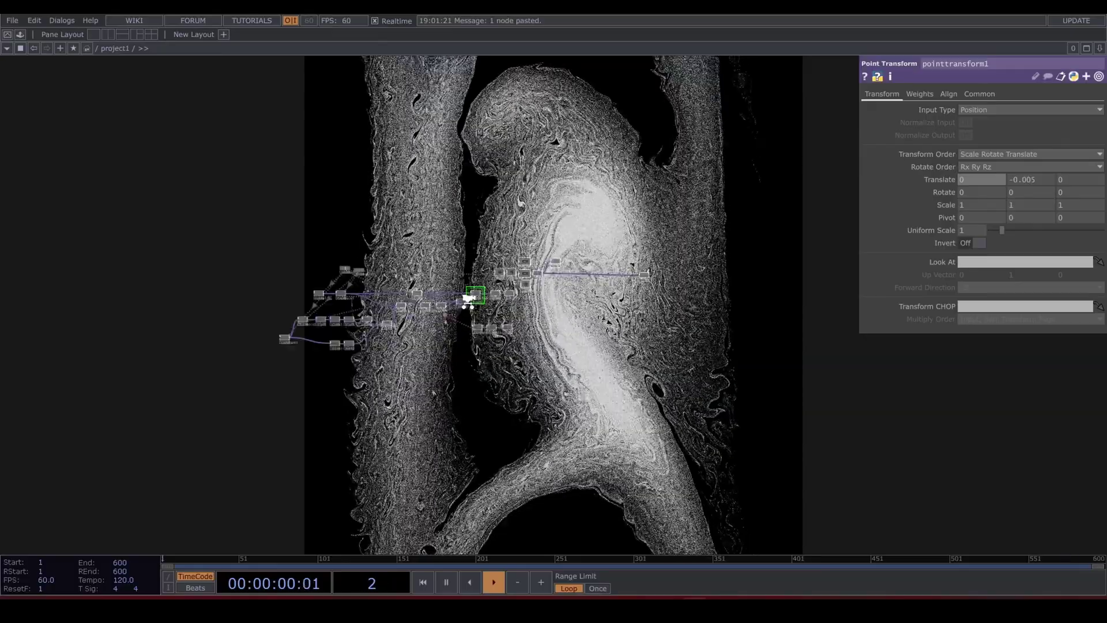
left_click(333, 330)
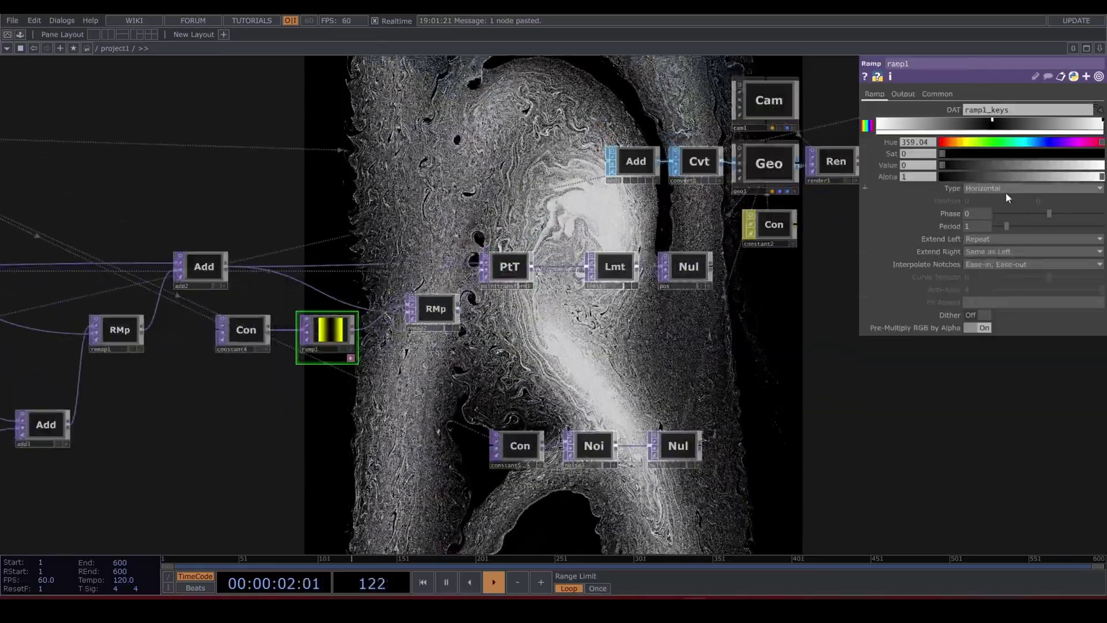
left_click(1005, 189)
left_click(988, 234)
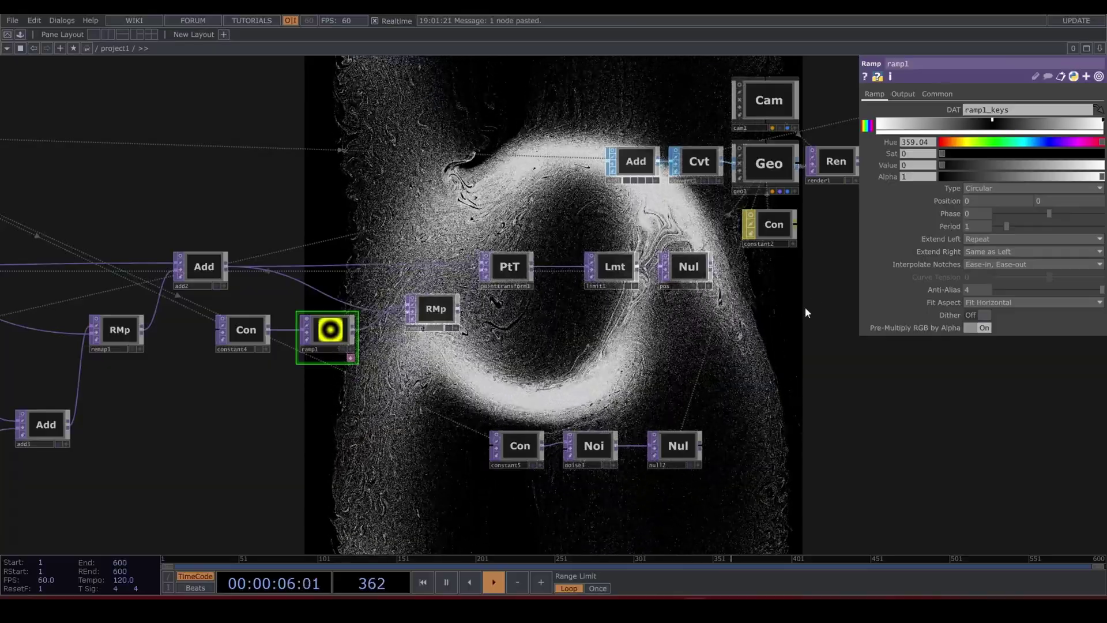
Set the circular ramp's phase to 0.2
left_click_drag(805, 309, 539, 318)
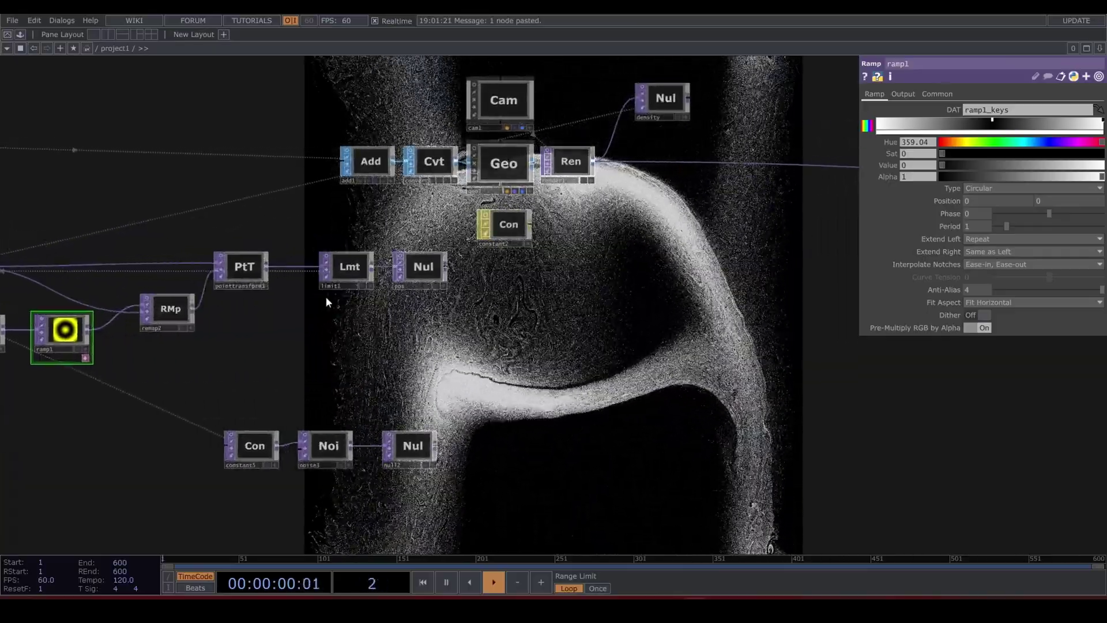
middle_click_drag(972, 216, 987, 196)
left_click_drag(698, 278, 492, 324)
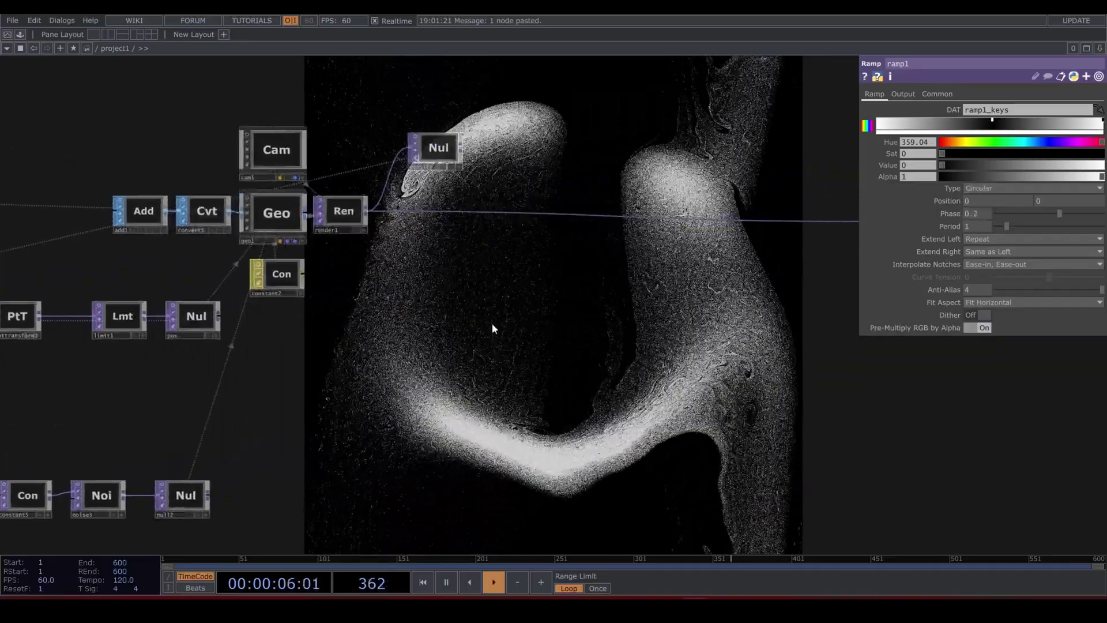
Add a Circle TOP below the noise branch and feed it from the constant at the start of the network
scroll(493, 321, "down", 6)
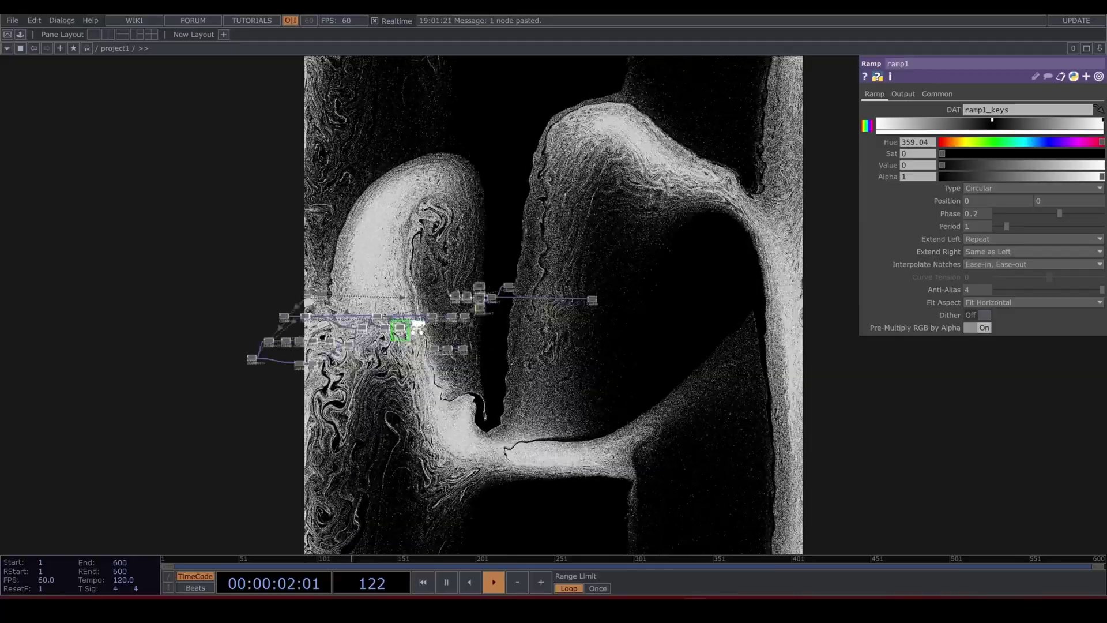
scroll(417, 328, "up", 5)
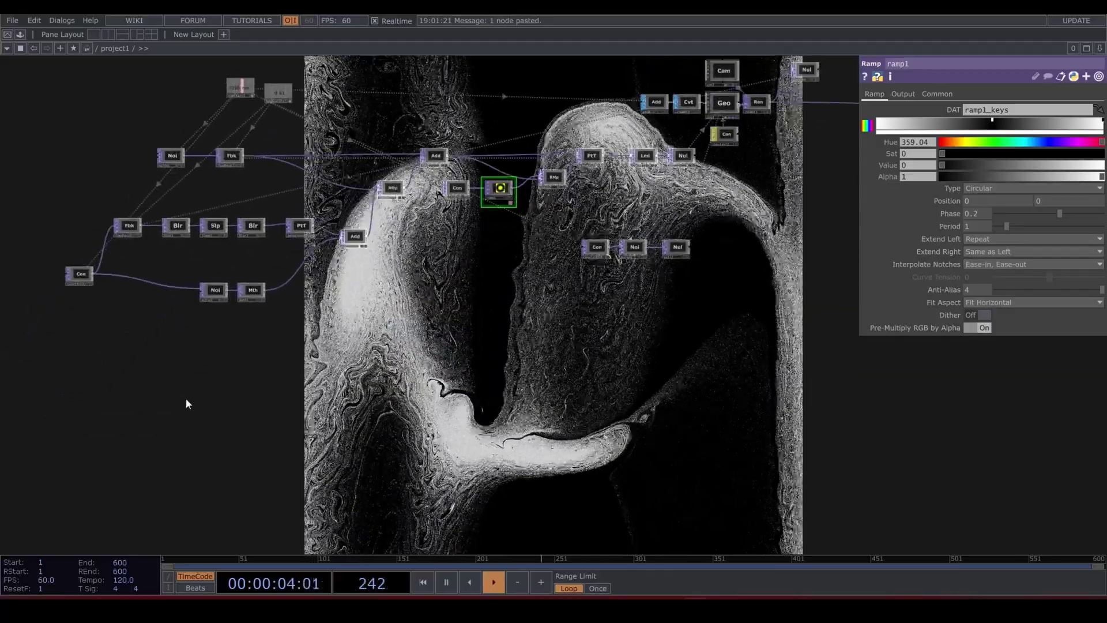
key("Tab")
type("ci")
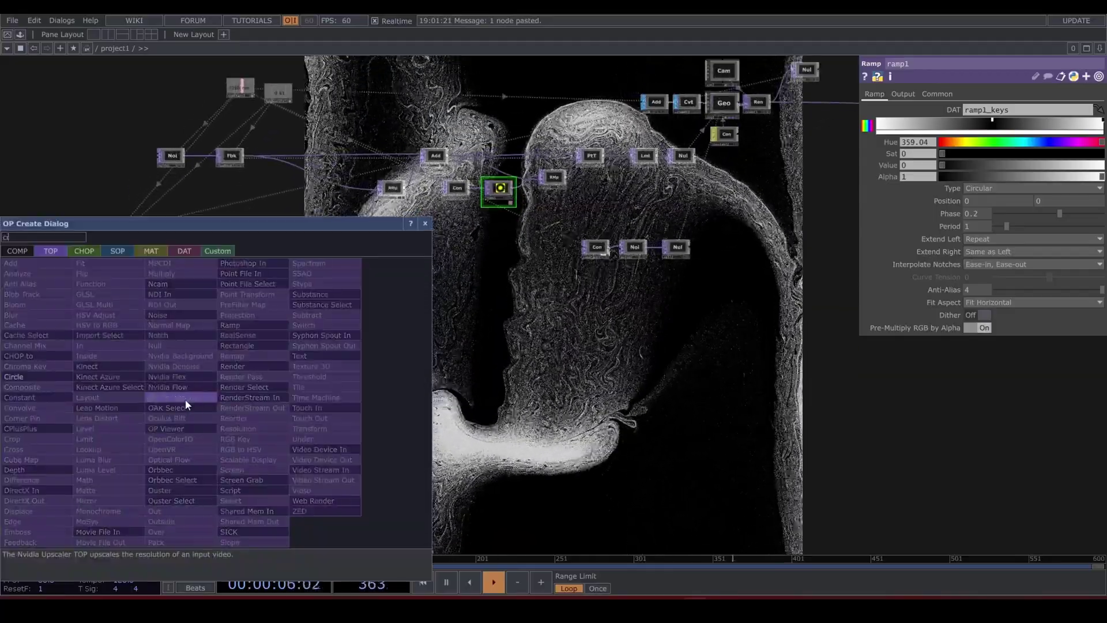
left_click(33, 387)
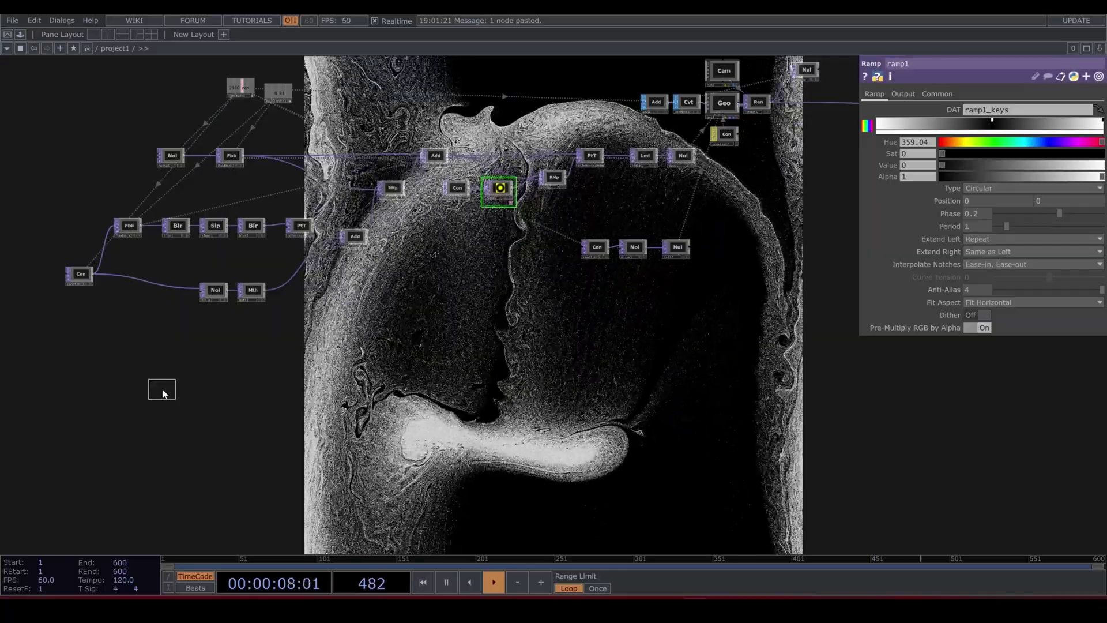
left_click(186, 379)
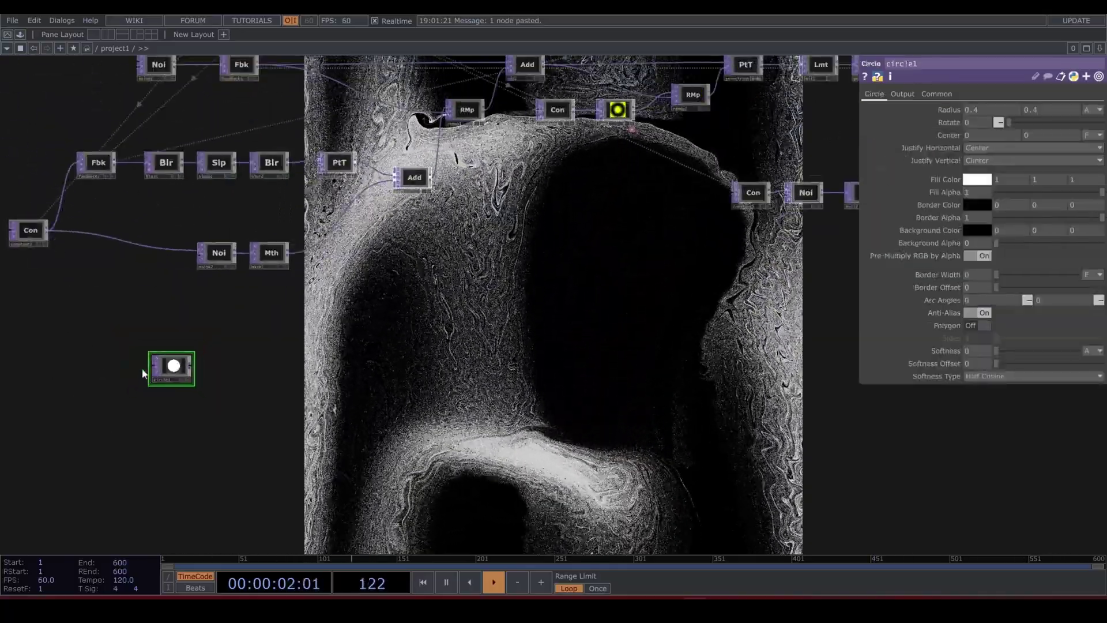
left_click_drag(149, 367, 57, 246)
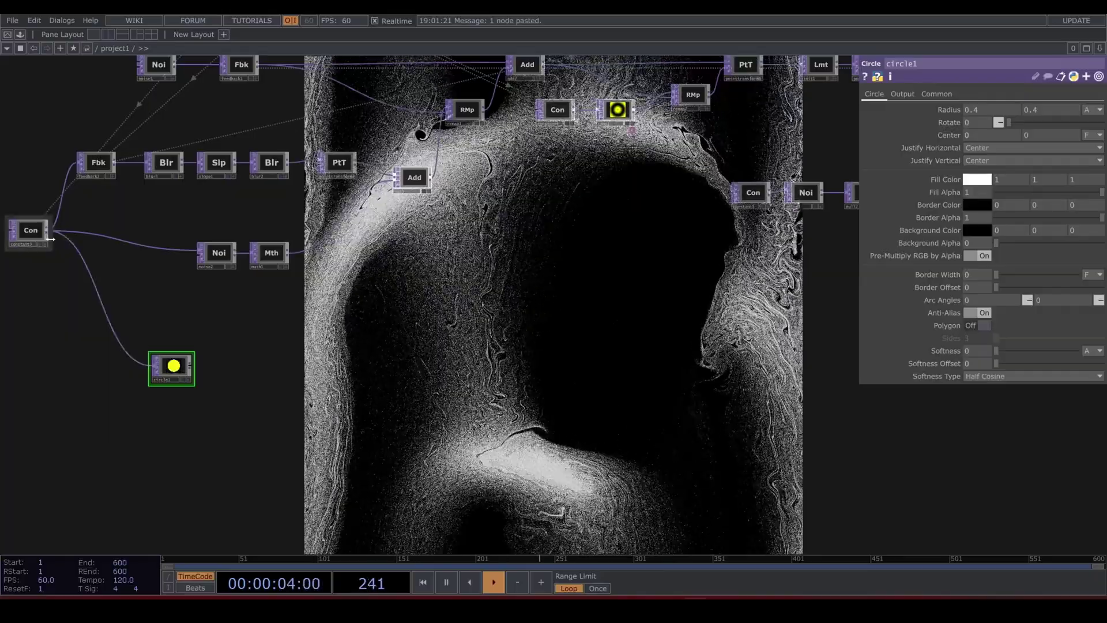
Add a Mouse In CHOP beneath the circle and link its tx and ty channels to the circle's center
key("Tab")
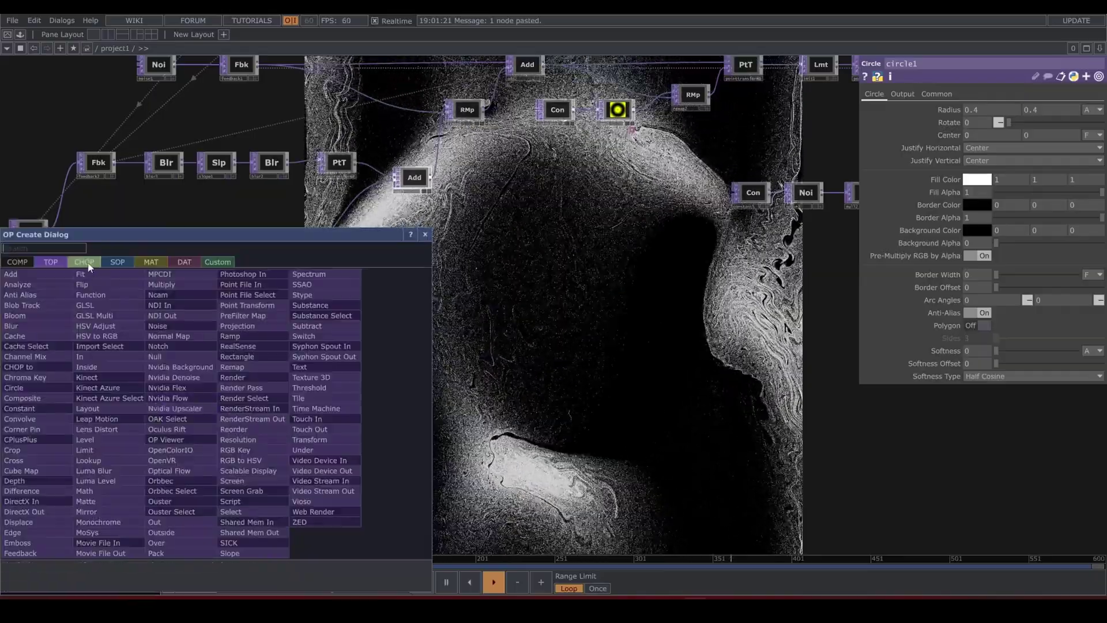
left_click(84, 262)
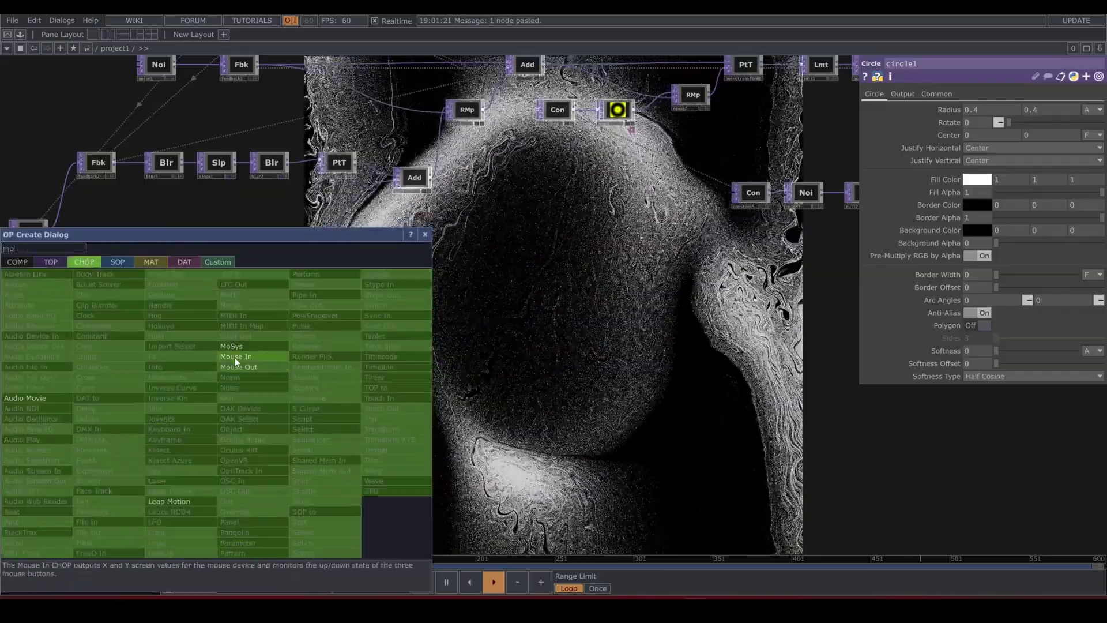
left_click(234, 358)
left_click(162, 406)
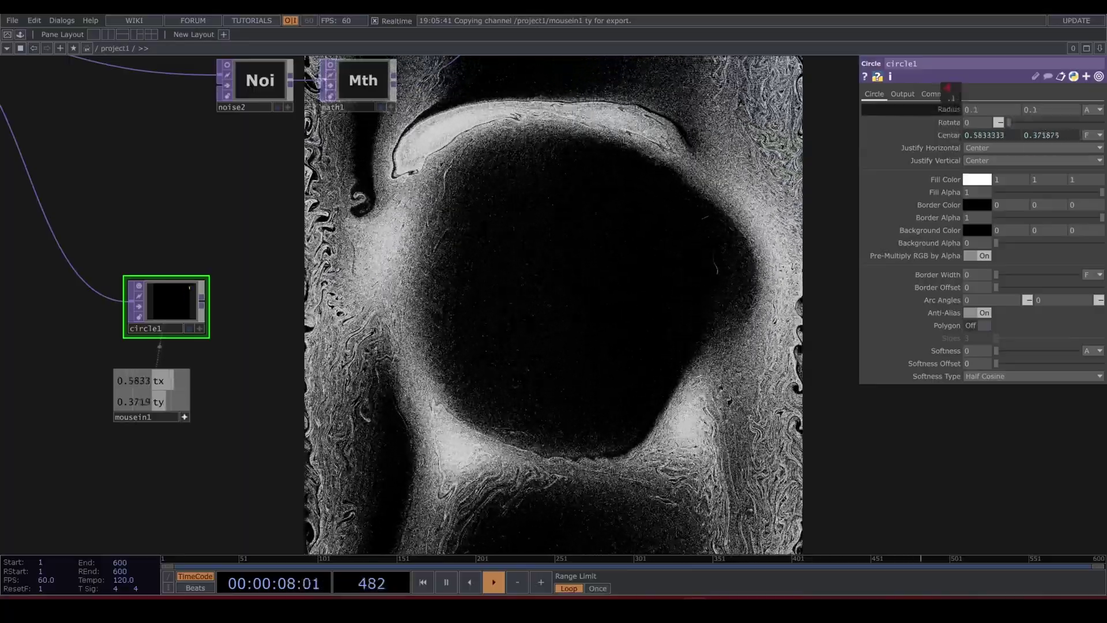
Link the circle's softness to its radius and set the radius to 0.07
left_click_drag(954, 110, 984, 350)
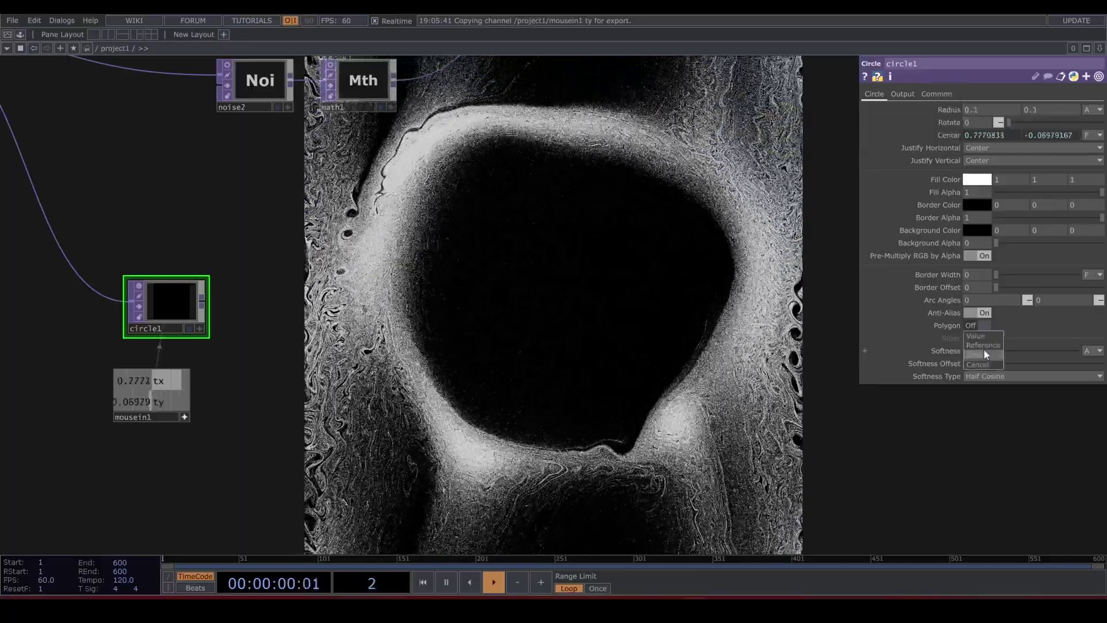
left_click(985, 354)
middle_click(949, 121)
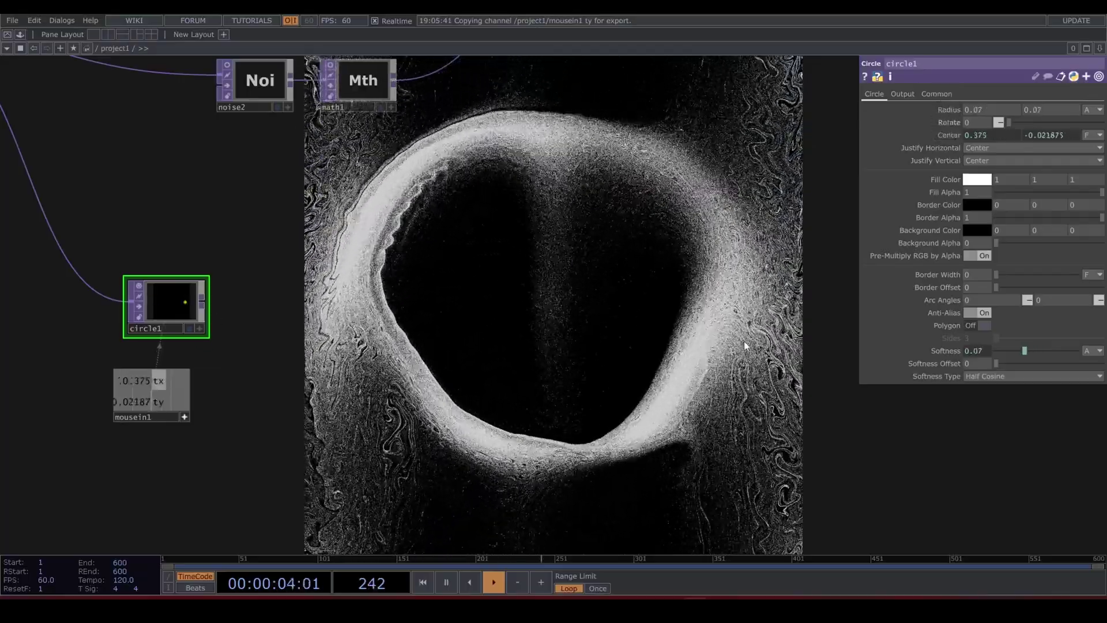
Add a Slope TOP directly after the mouse-driven circle
scroll(375, 206, "down", 5)
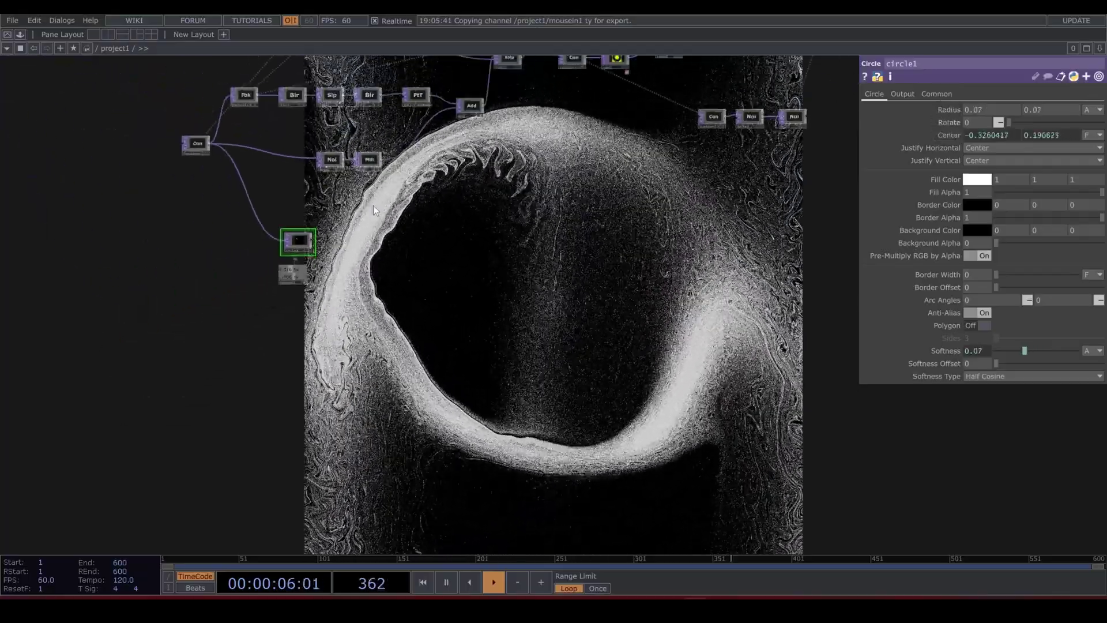
scroll(386, 231, "up", 5)
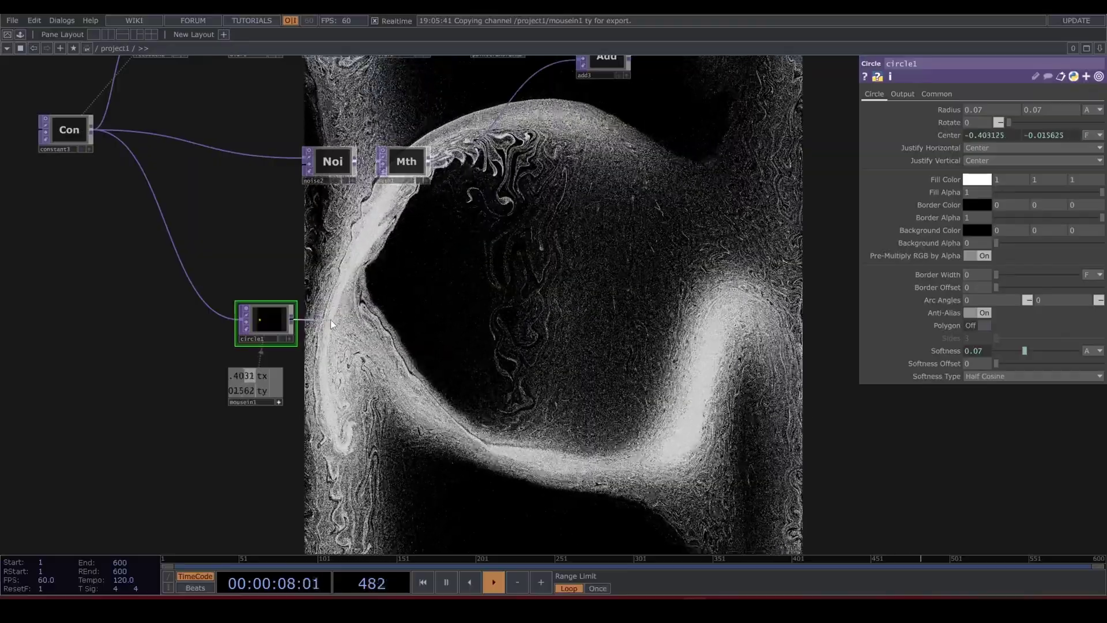
key("Tab")
type("sl")
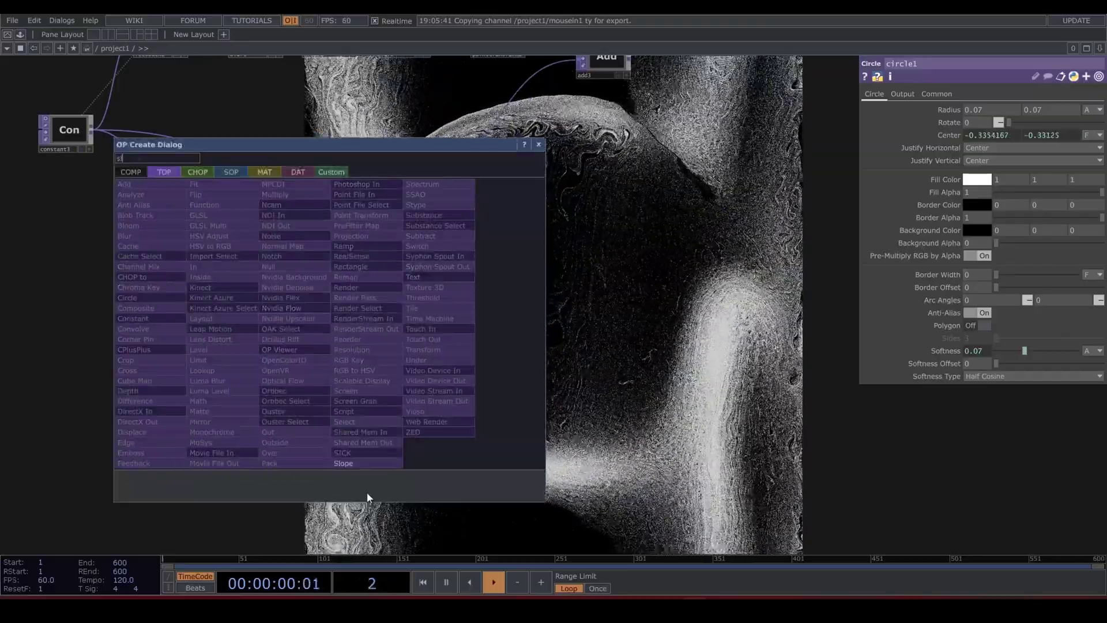
left_click(360, 465)
left_click(337, 327)
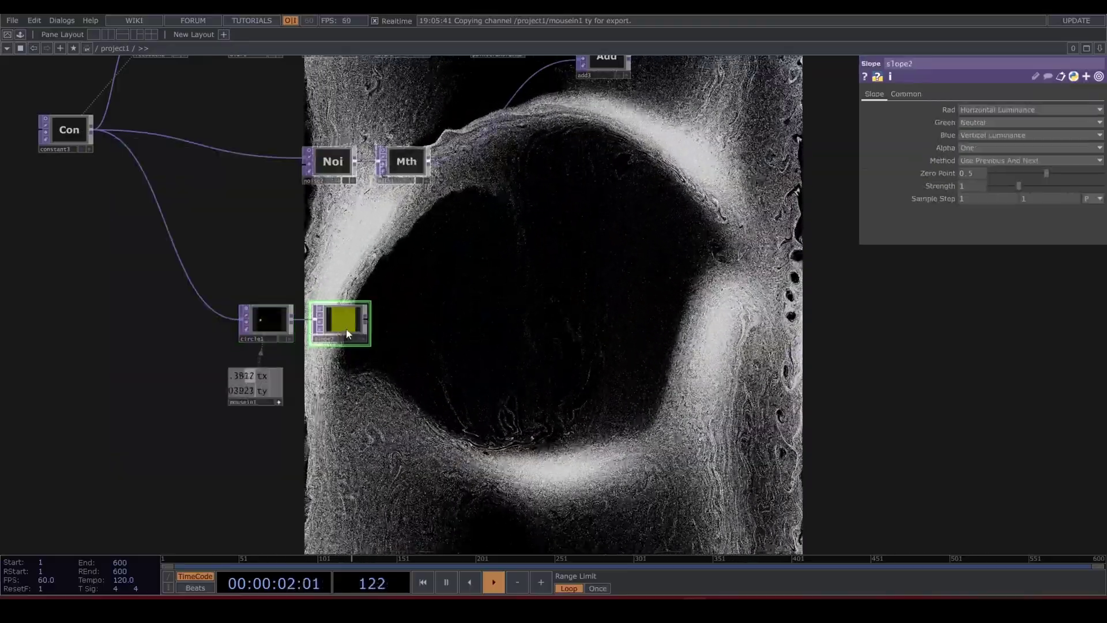
Set the new slope's zero point to 0, its green channel to Vertical Luminance and its blue channel to Zero
scroll(346, 327, "up", 2)
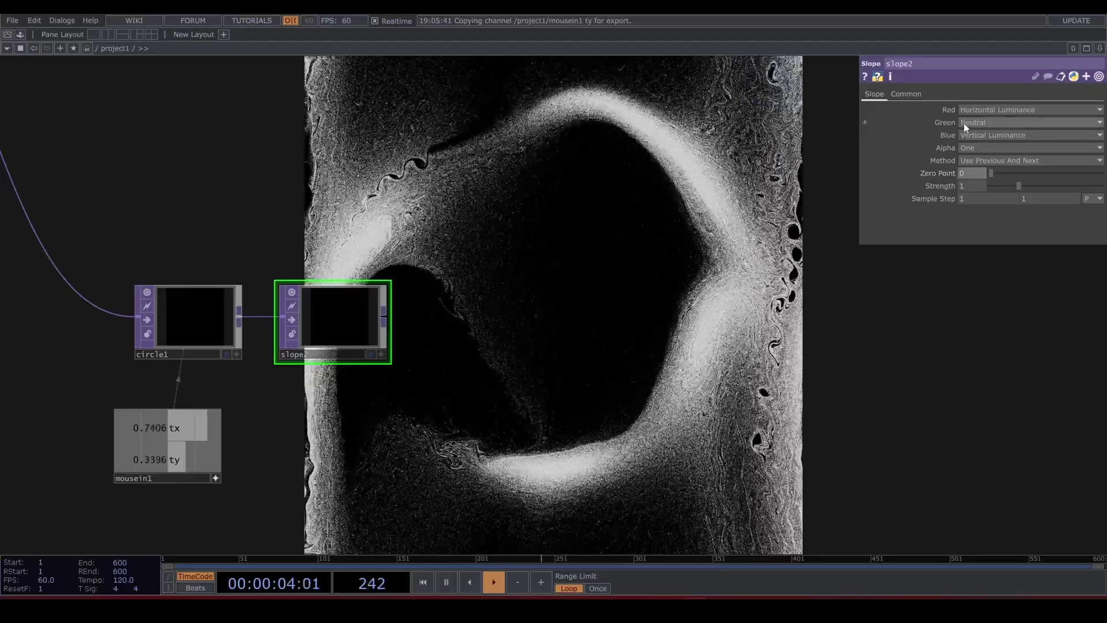
left_click(992, 122)
left_click(992, 215)
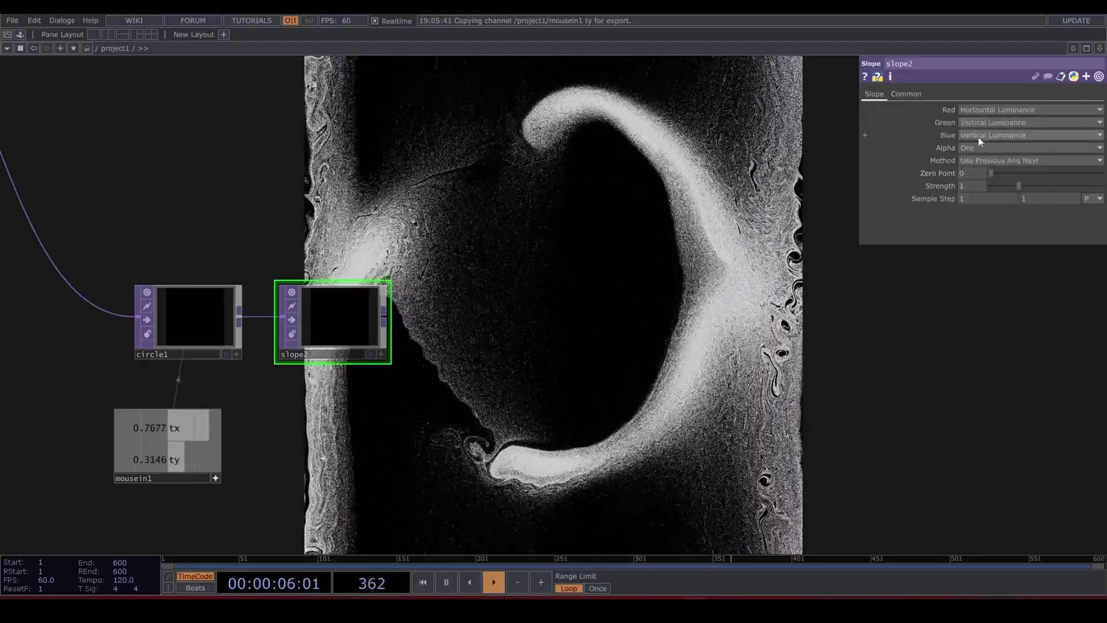
left_click(978, 136)
left_click(993, 331)
Insert a second Add TOP between the existing Add and the first remap, and connect the circle's slope to it
scroll(554, 302, "down", 5)
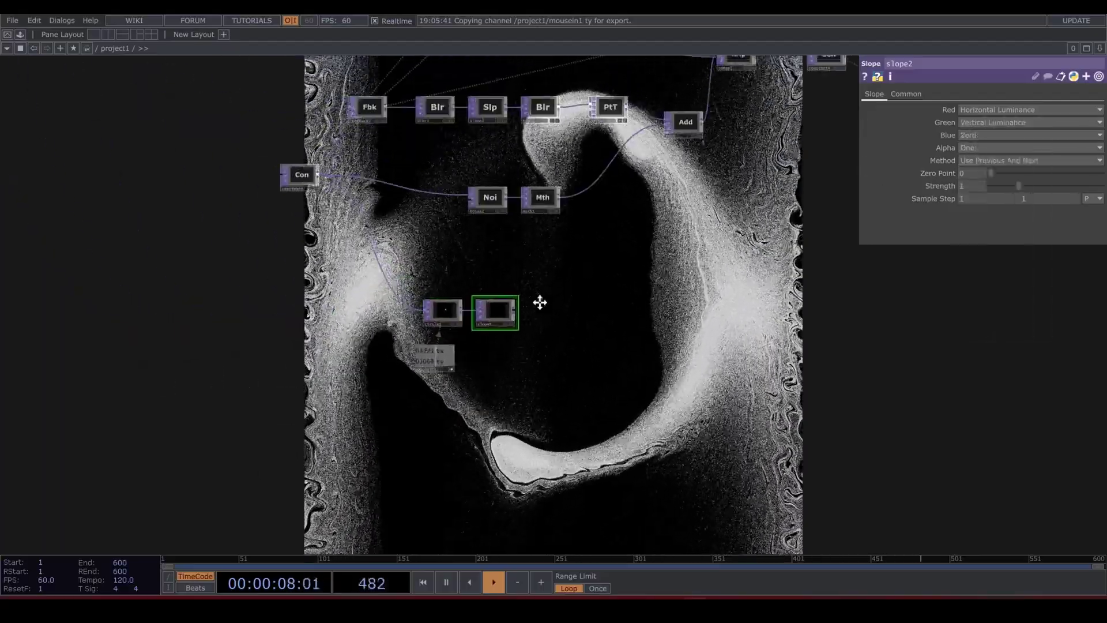
left_click_drag(477, 194, 454, 231)
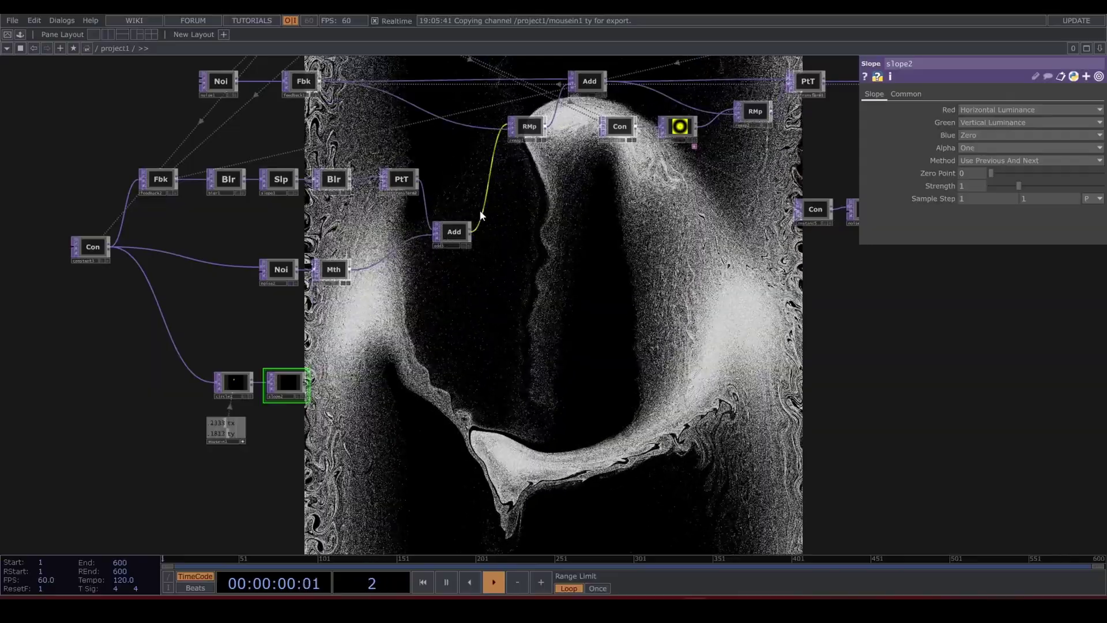
right_click(486, 195)
left_click(499, 202)
type("ad")
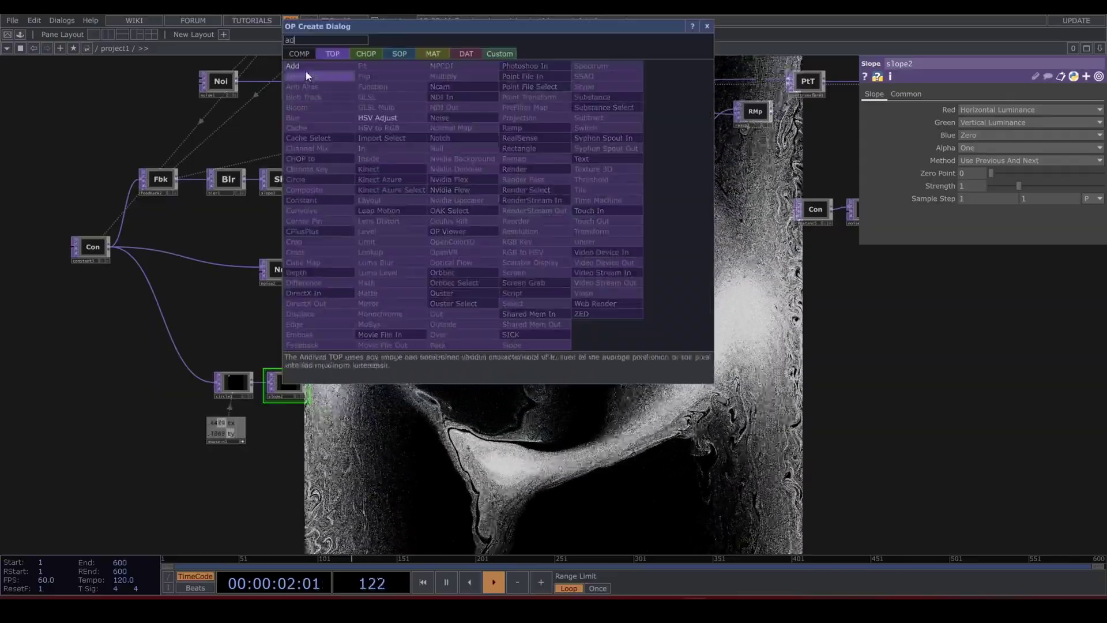
left_click(304, 68)
left_click(502, 254)
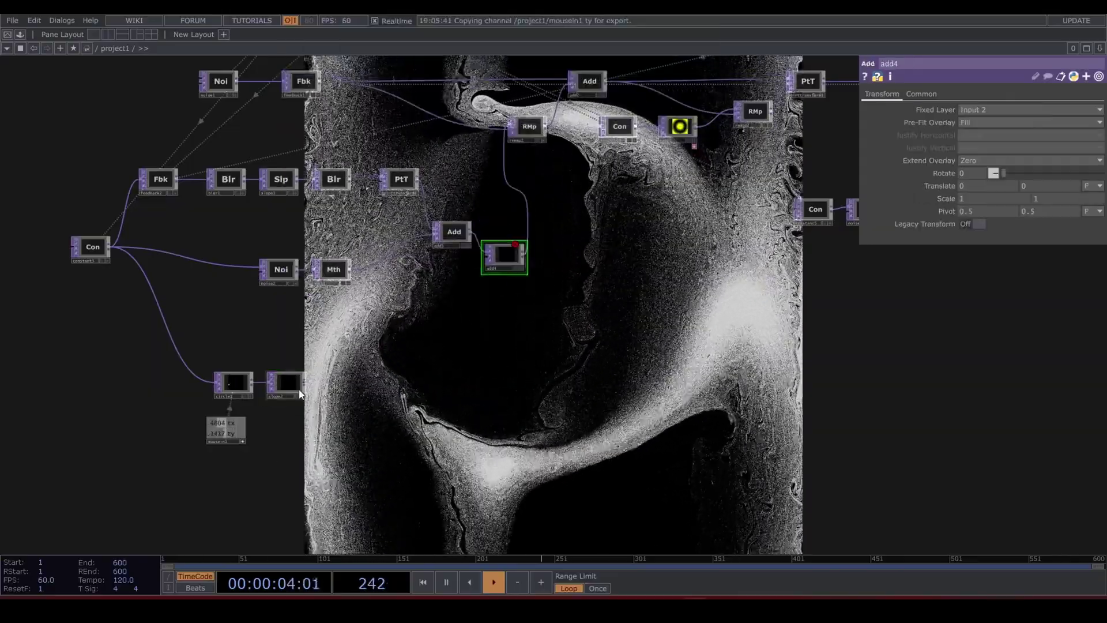
left_click_drag(335, 385, 486, 257)
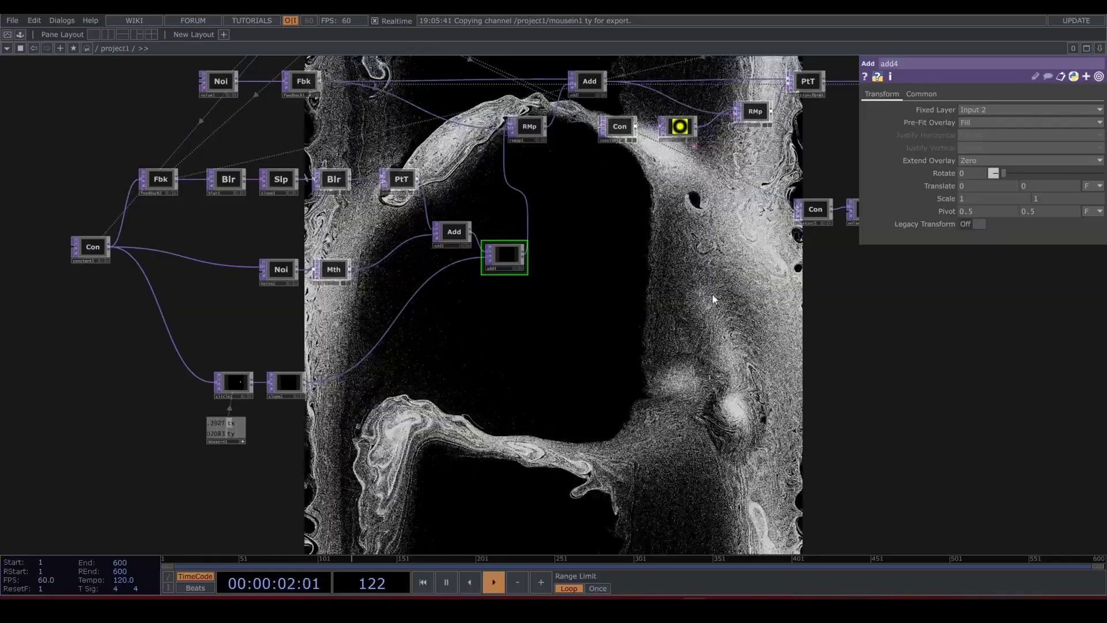
Set the strength of the circle's slope to -1
scroll(718, 118, "up", 2)
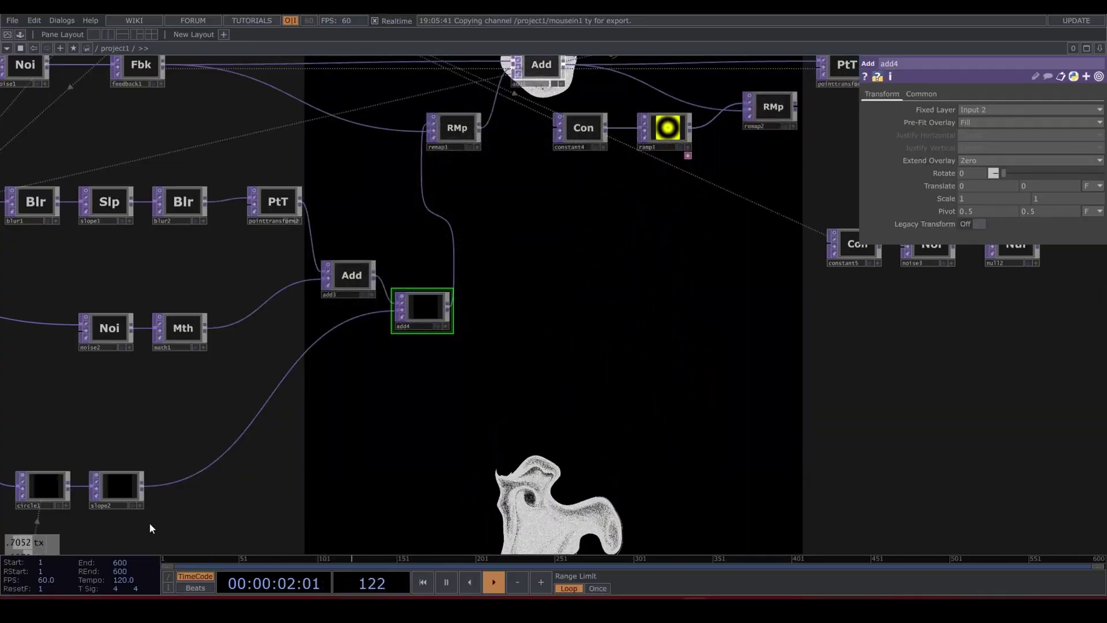
left_click_drag(150, 528, 251, 398)
left_click(252, 398)
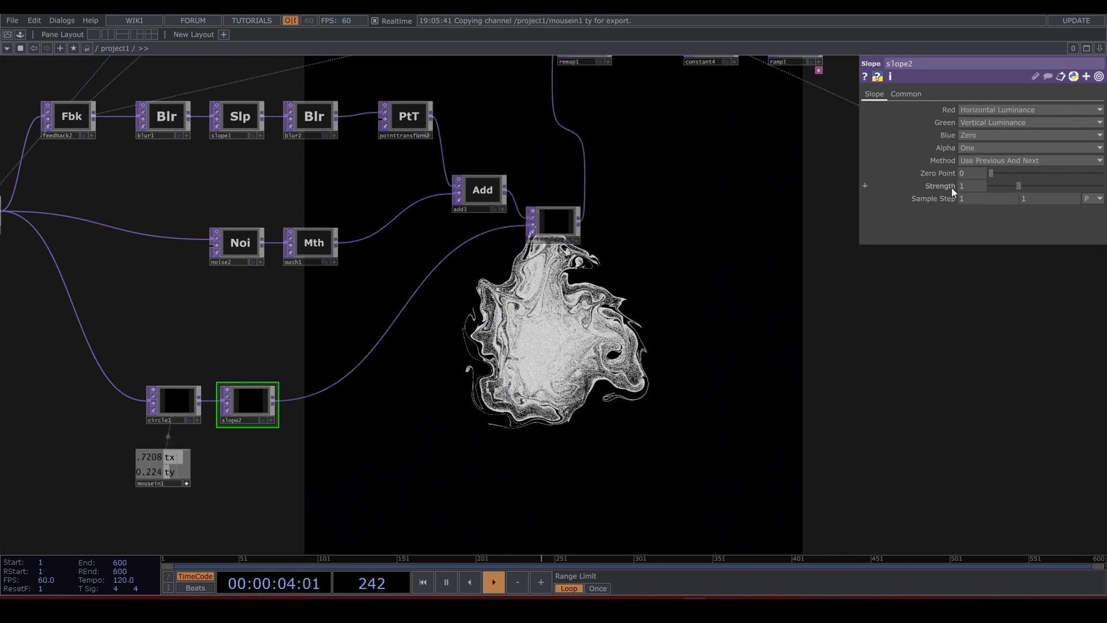
left_click(973, 185)
type("-1")
key("Return")
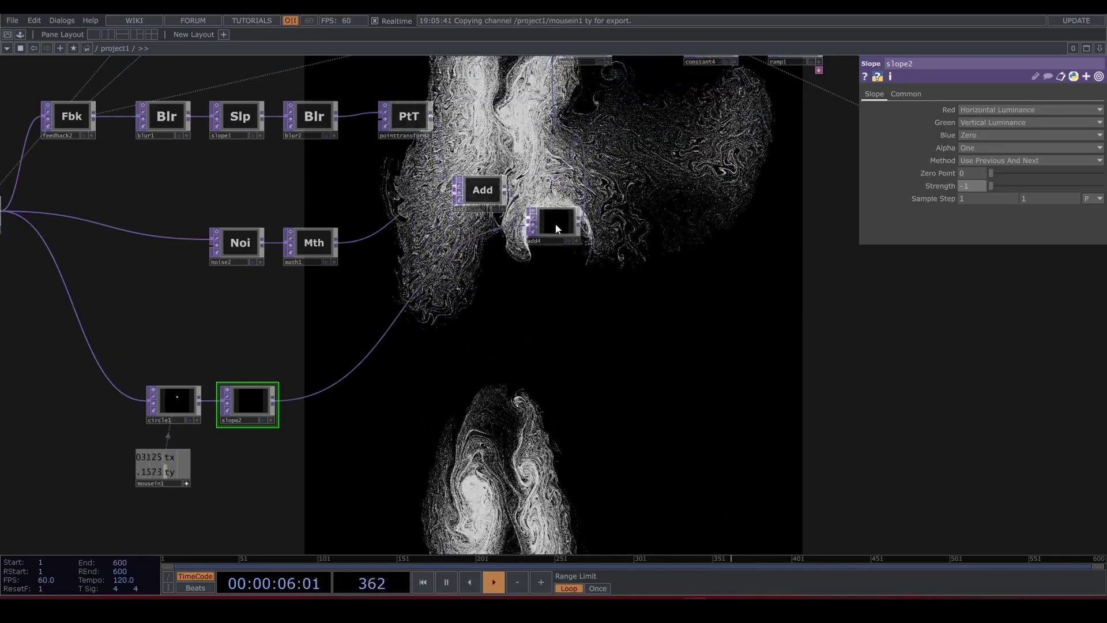
Set the vertical translation of the Point Transform after the main Add TOP to 0
scroll(654, 368, "down", 3)
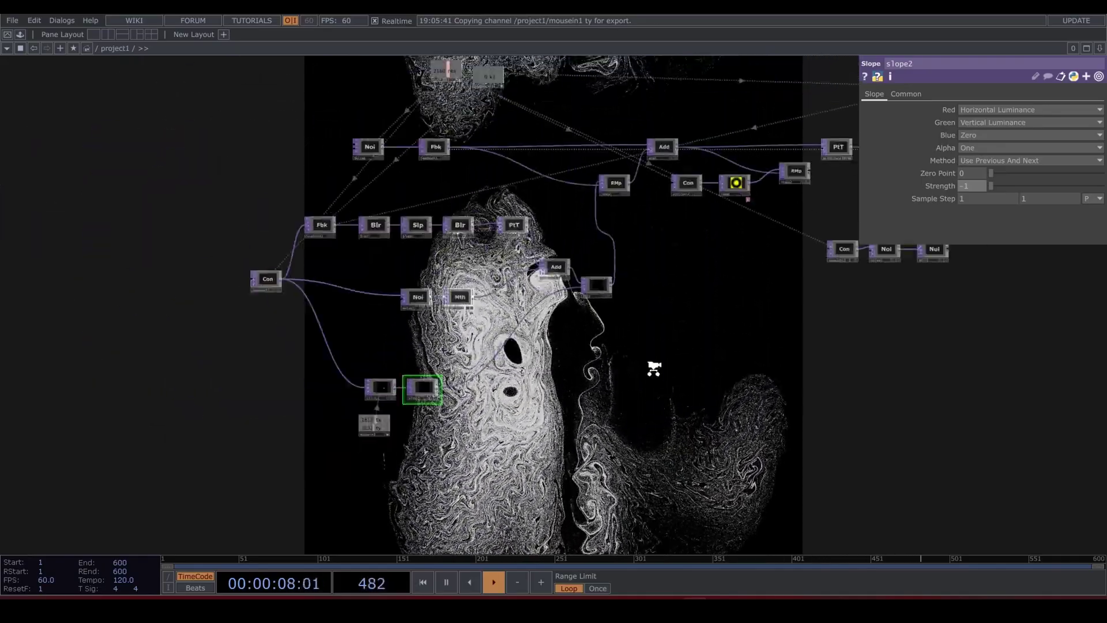
scroll(654, 368, "down", 3)
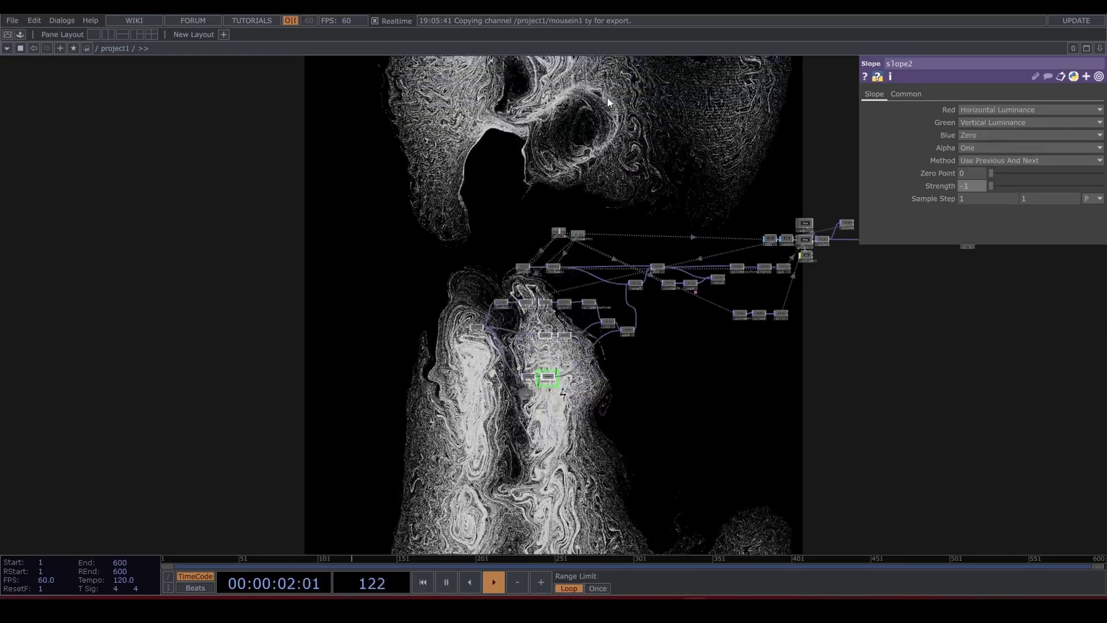
scroll(715, 282, "up", 3)
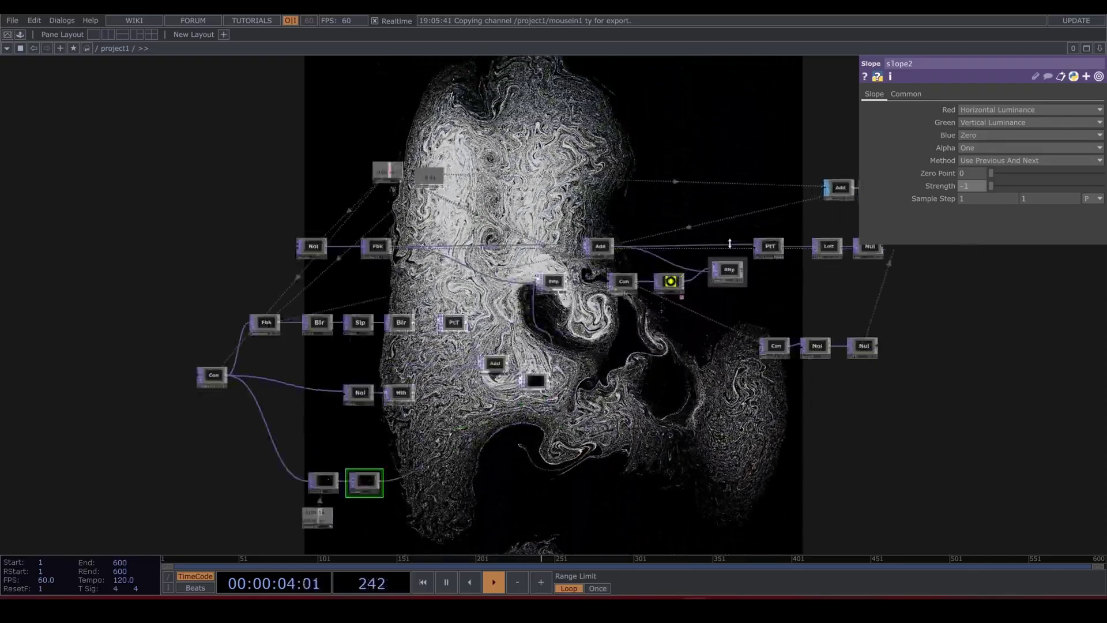
scroll(720, 259, "up", 2)
left_click(785, 237)
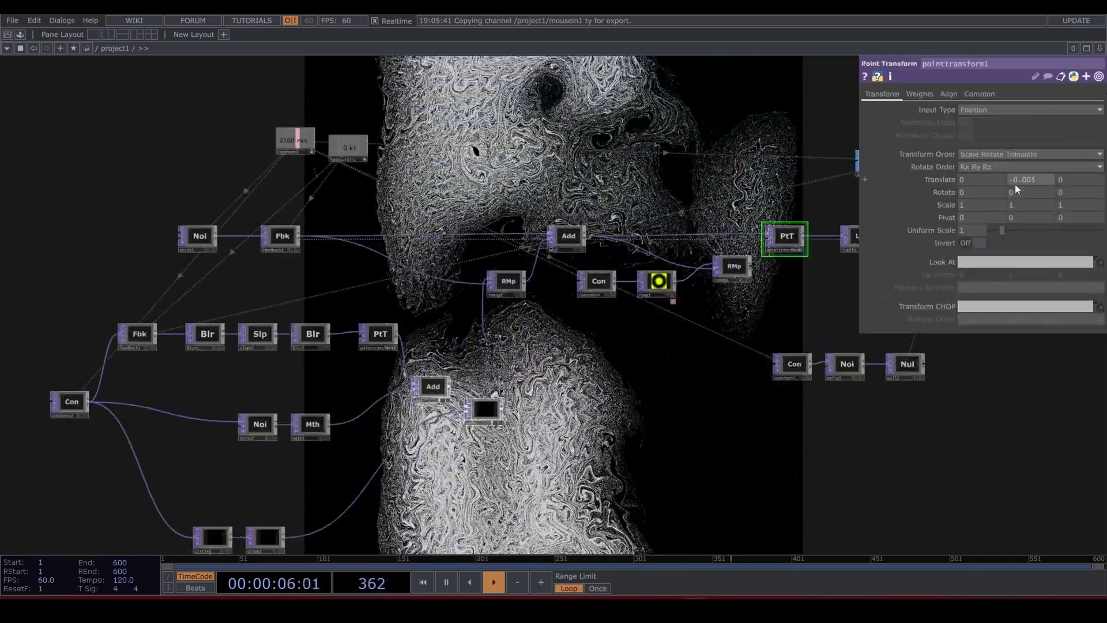
middle_click_drag(1017, 189, 1023, 161)
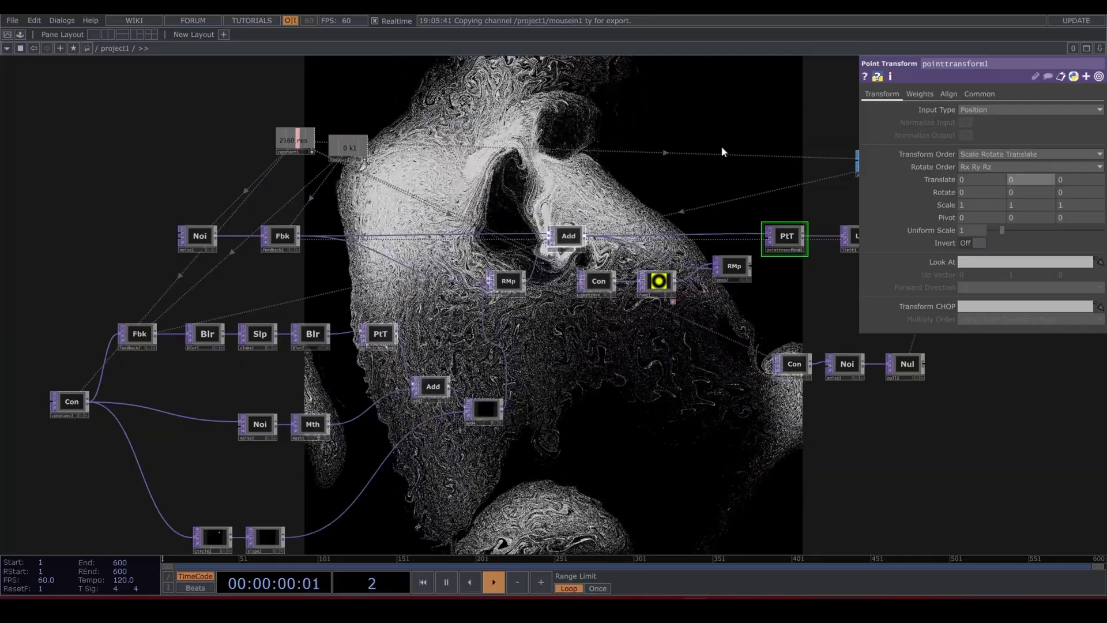
Examine how the particles in the background output react to mouse movement, and review the finished network
scroll(418, 364, "down", 4)
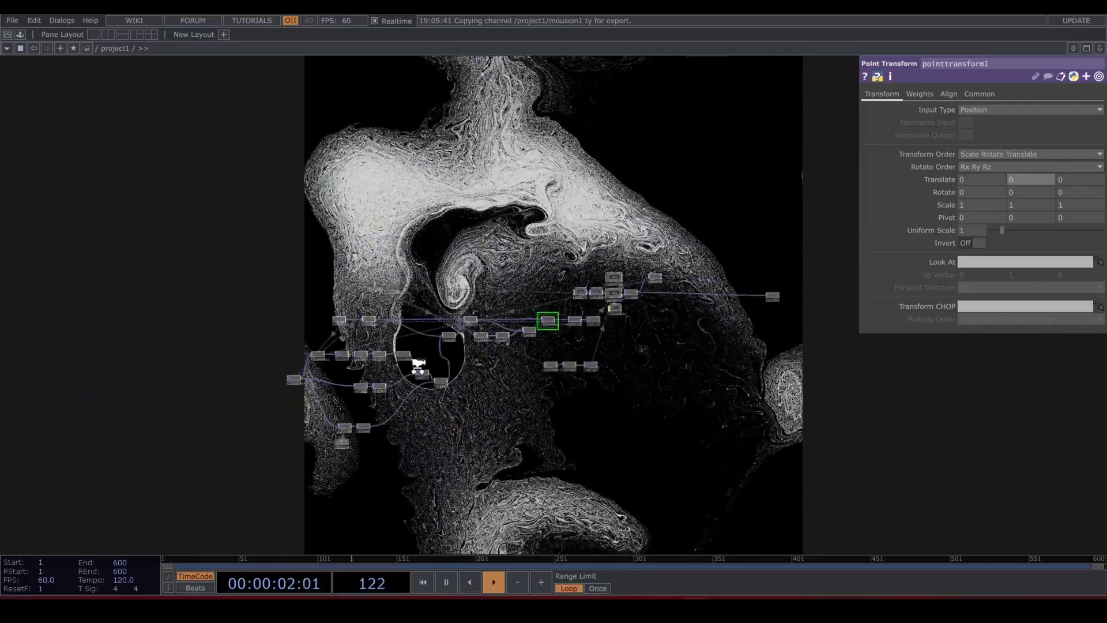
scroll(419, 364, "down", 2)
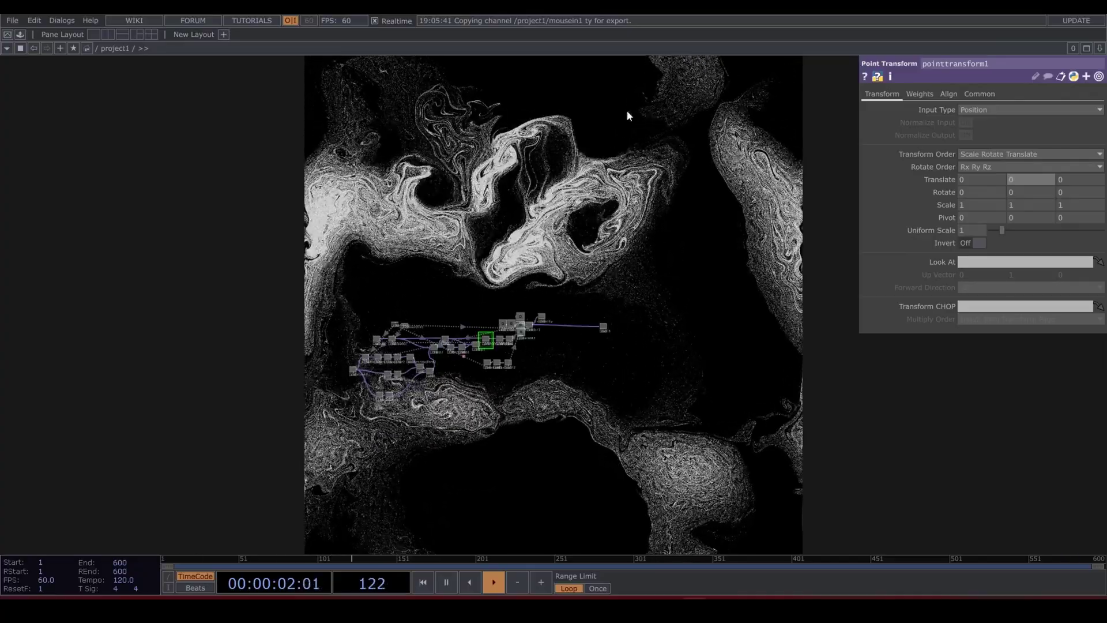
key("1")
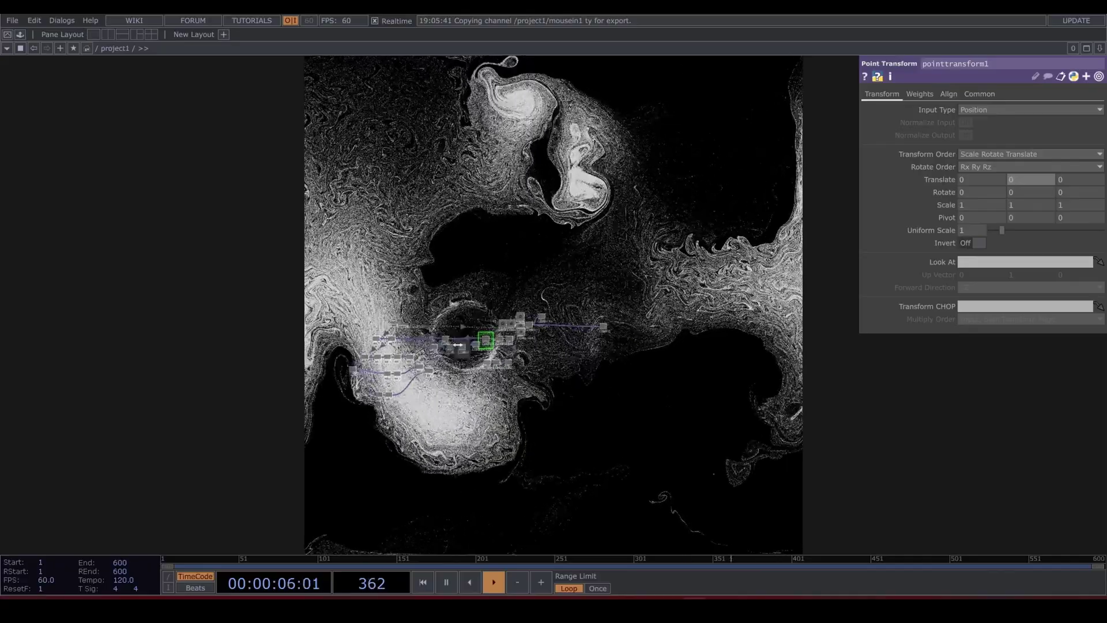
scroll(539, 365, "up", 5)
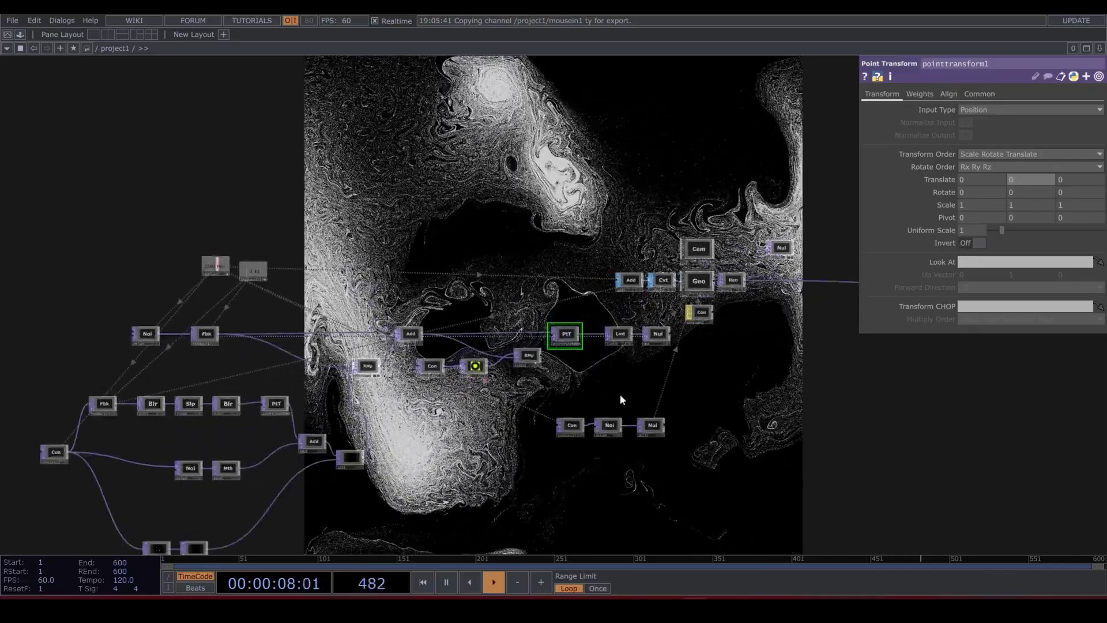
left_click_drag(526, 391, 130, 397)
left_click_drag(235, 403, 580, 430)
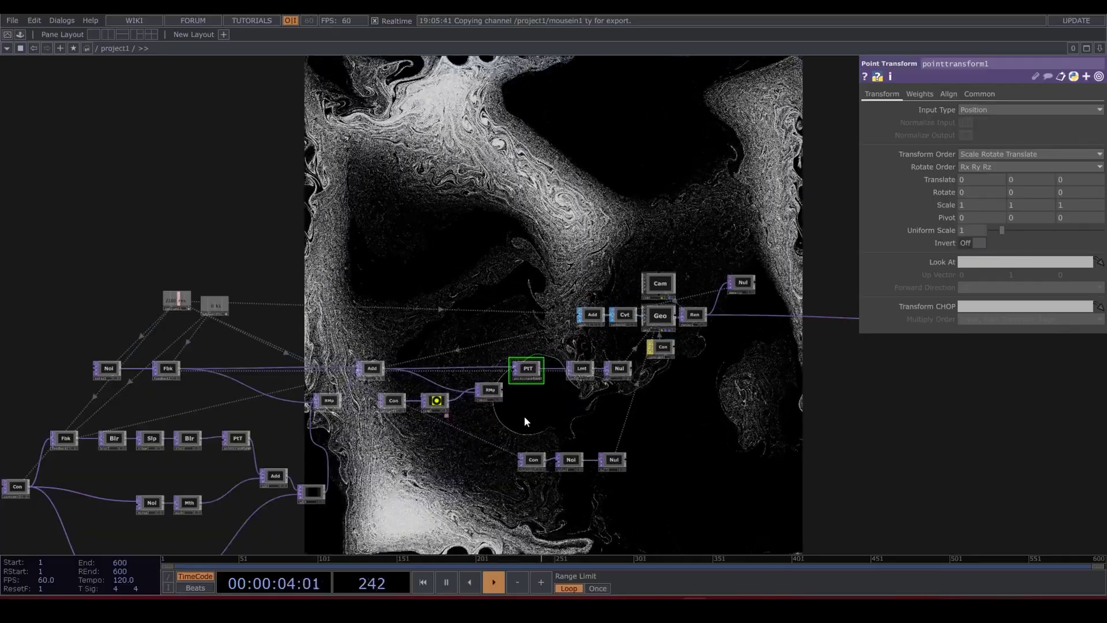
Start saving the project as a new toe file
key("ctrl+shift+s")
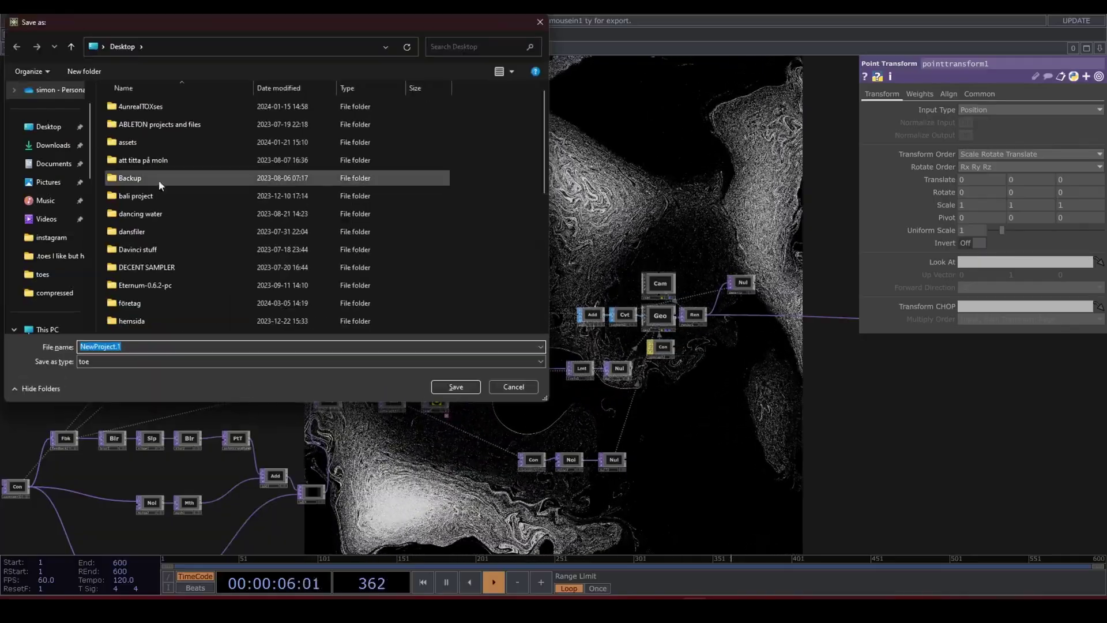